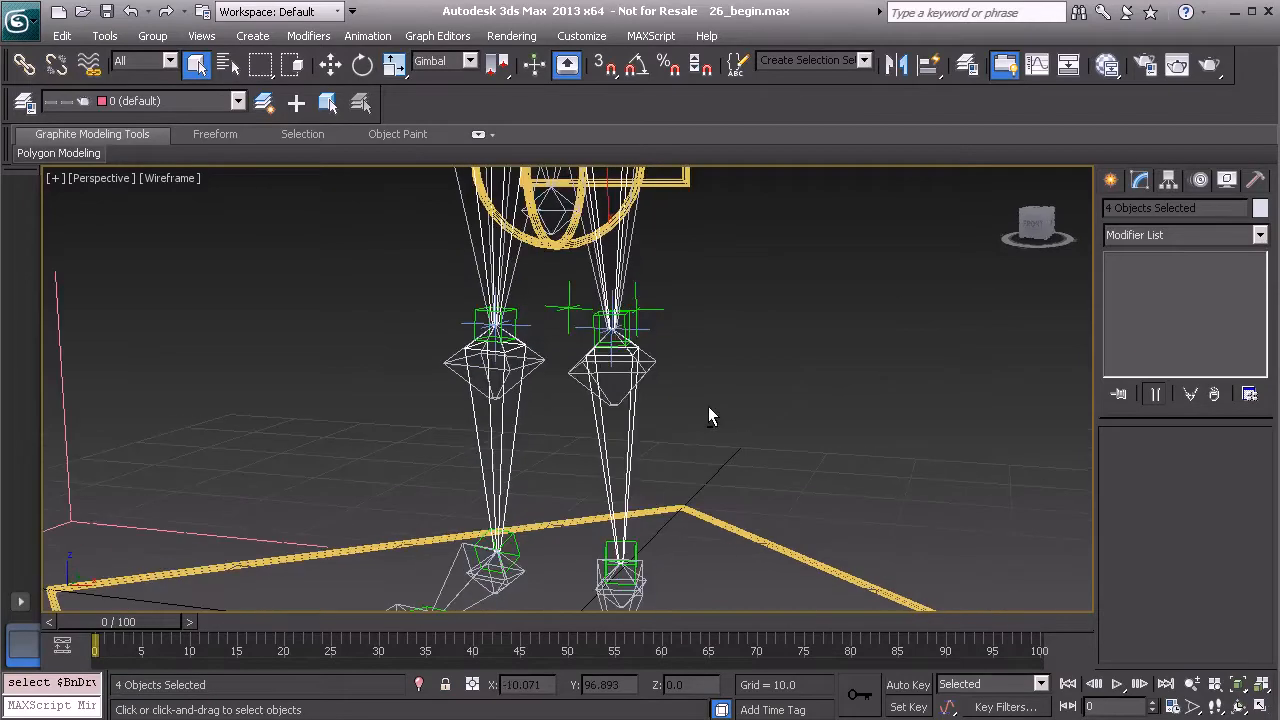
Step: Clone the four selected main thigh and shin bones as copies
key("ctrl+v")
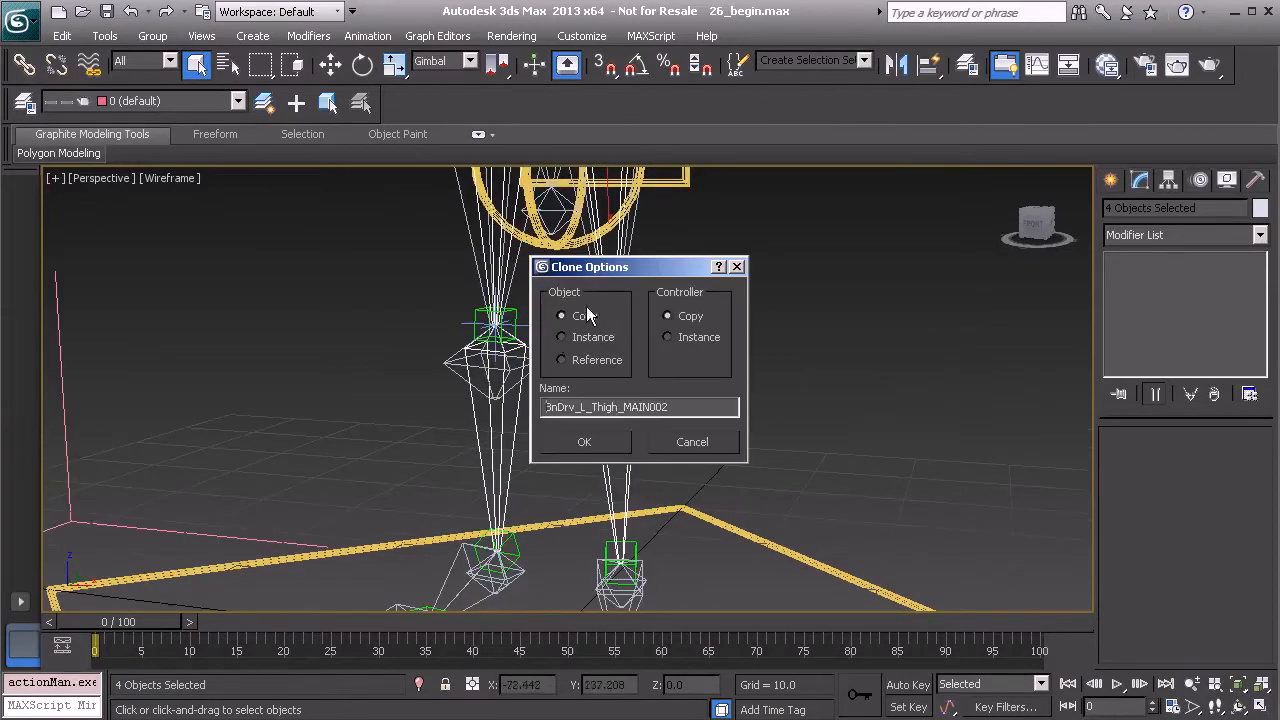
left_click(584, 442)
middle_click_drag(653, 429, 620, 408, "alt")
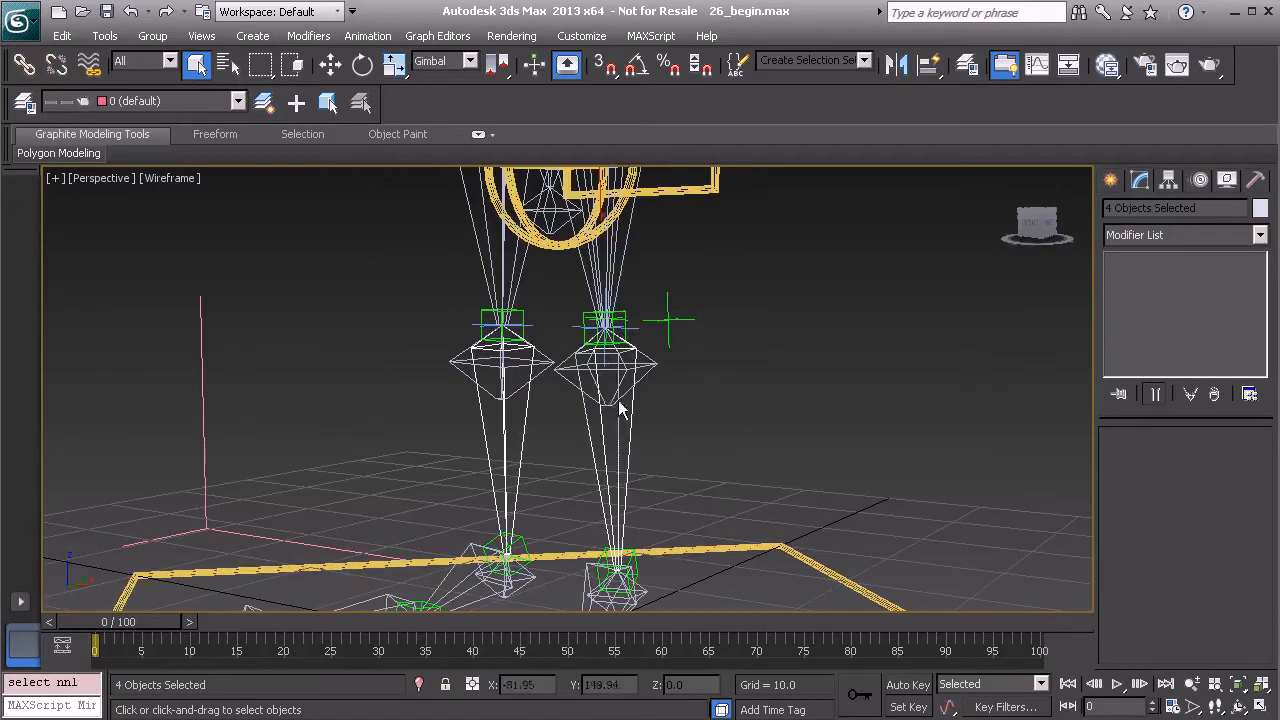
Step: Open the MAXScript Listener and set the cloned bones' width by running "$.width = 3.5"
right_click(73, 682)
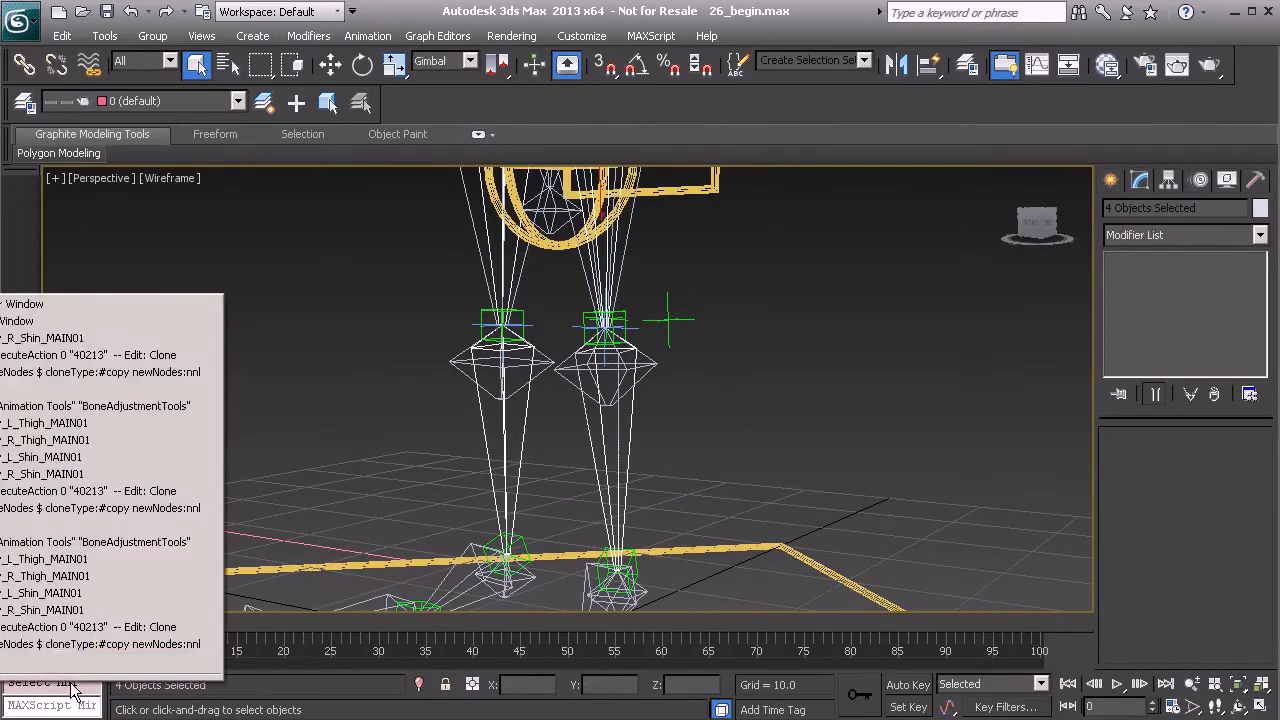
left_click(87, 308)
left_click_drag(499, 243, 404, 242)
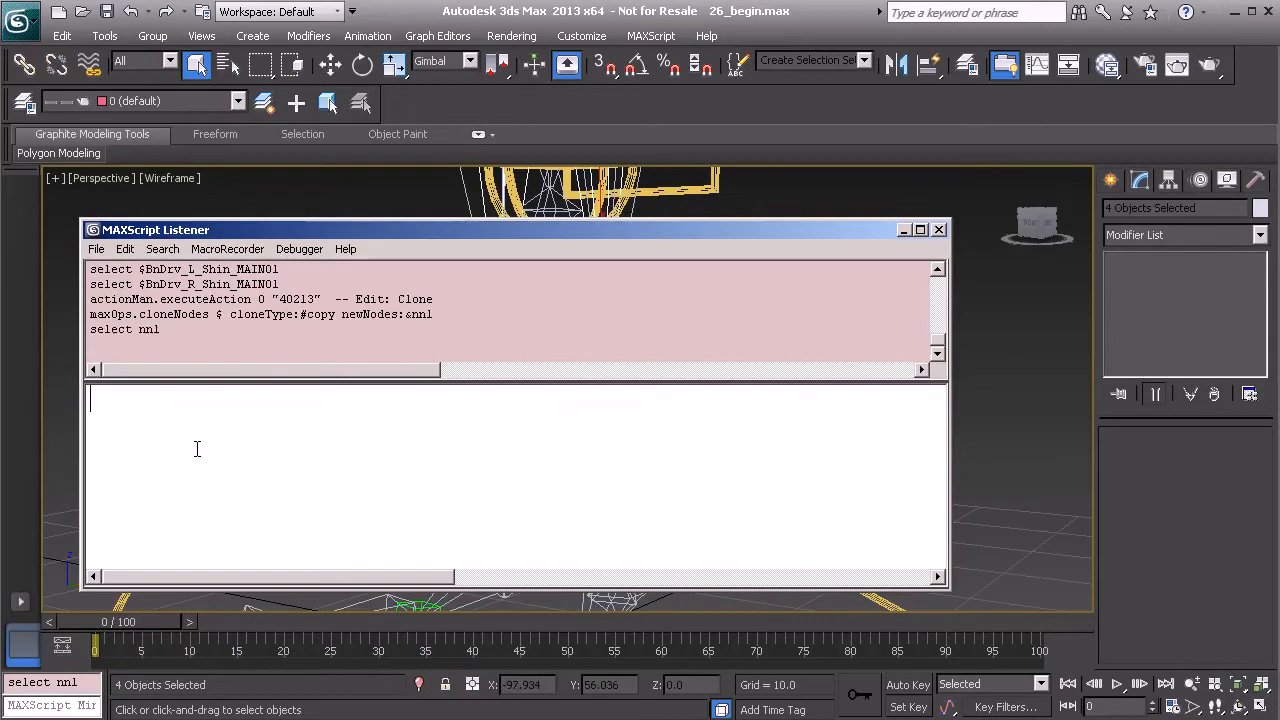
type("$.wdith")
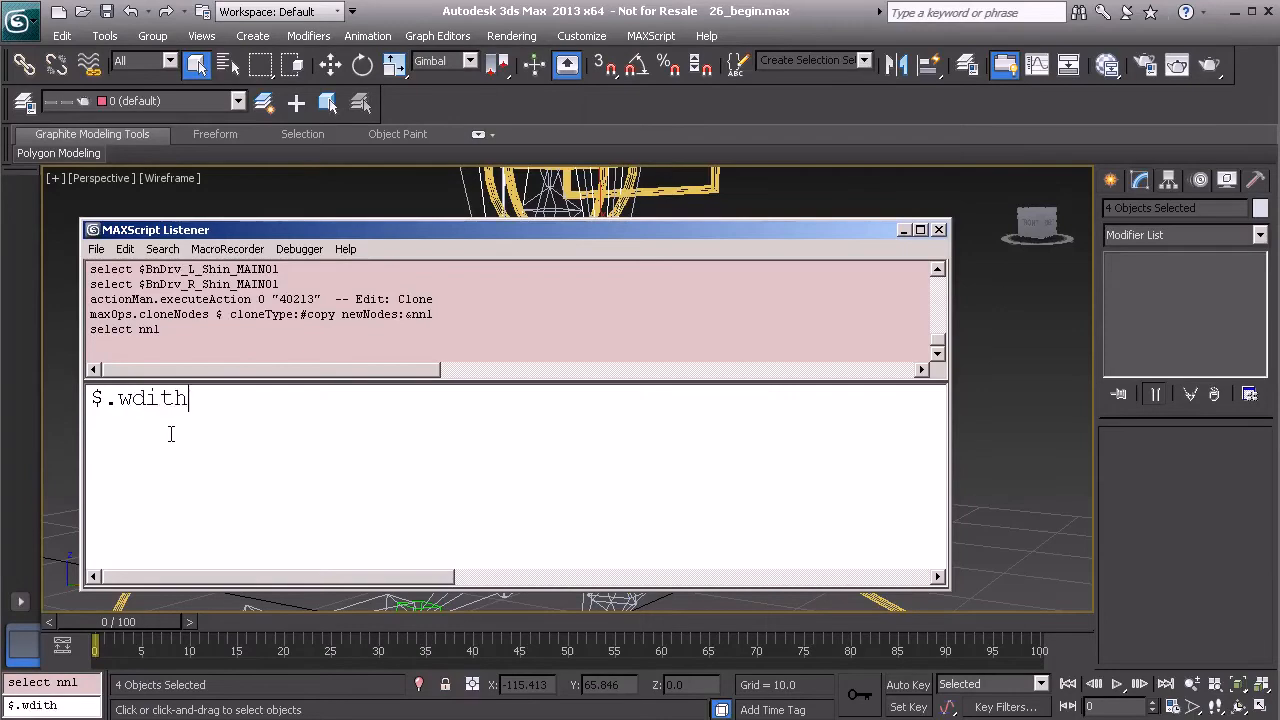
type(" = 3.5")
left_click(150, 397)
key("BackSpace")
left_click(150, 397)
type("d")
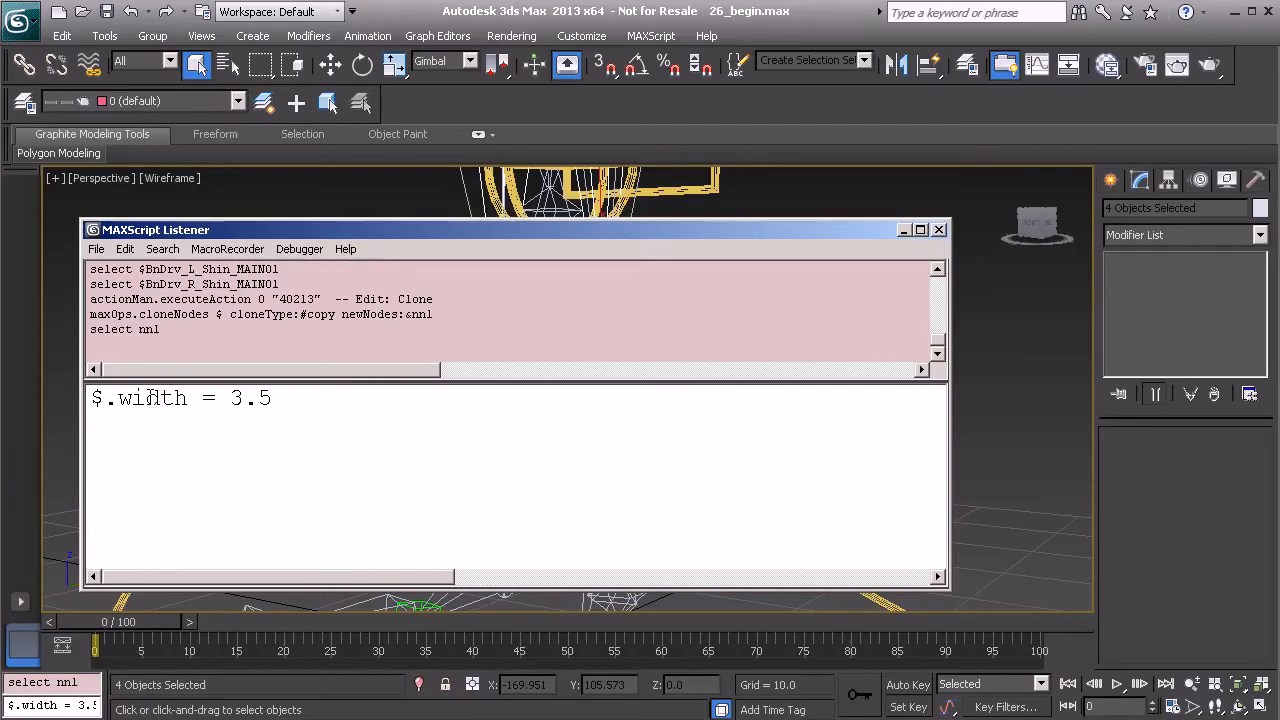
key("Return")
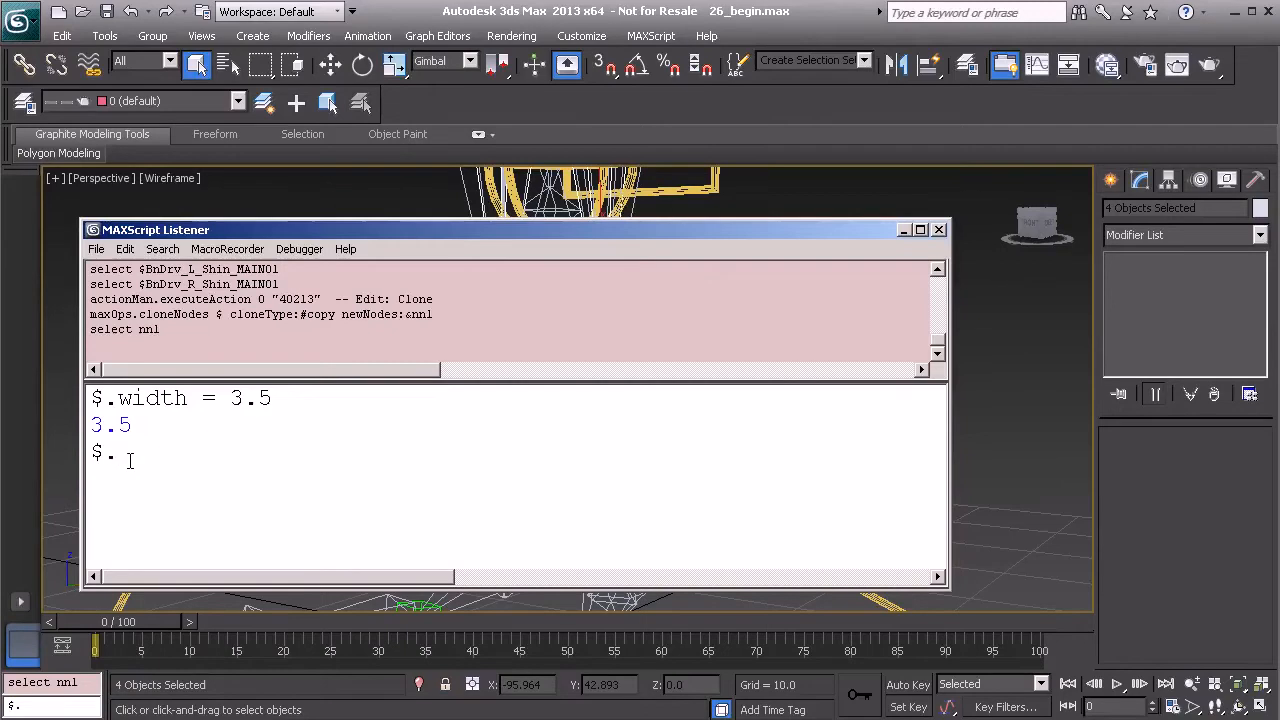
Step: Set the cloned bones' height by running "$.height = 3.5", and close the listener
type("$.height = 3.5")
key("Return")
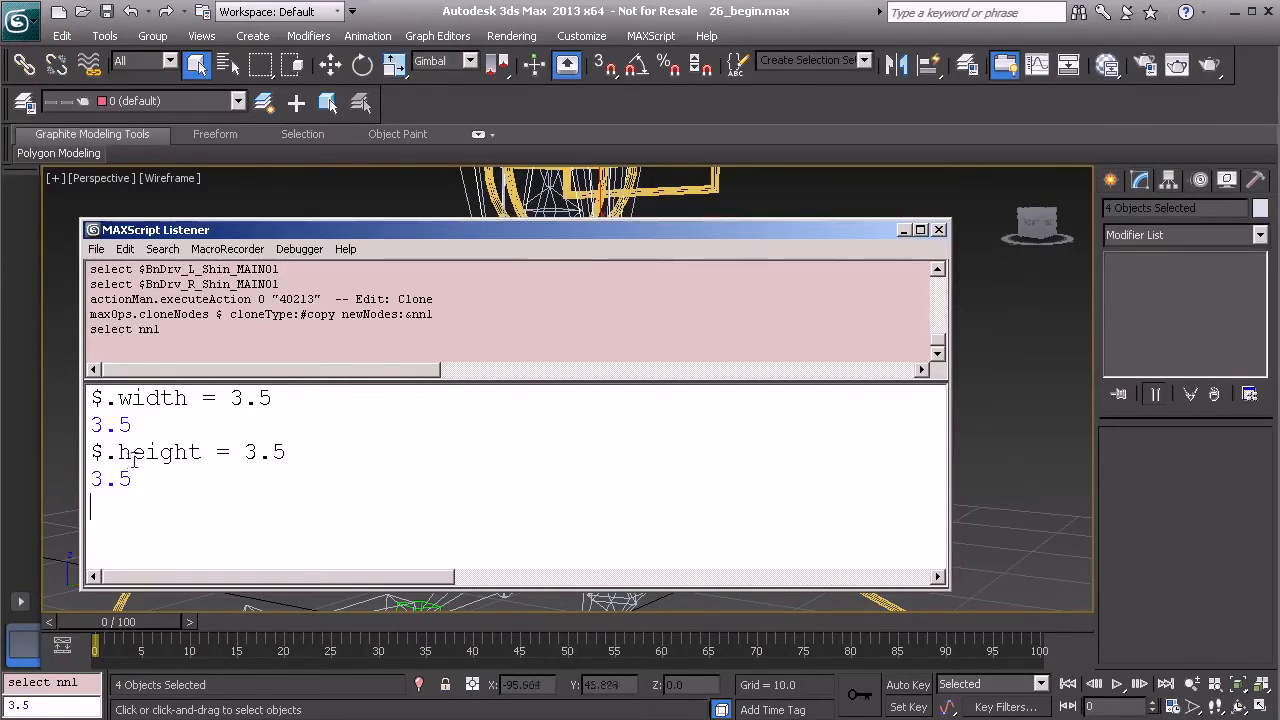
left_click(940, 231)
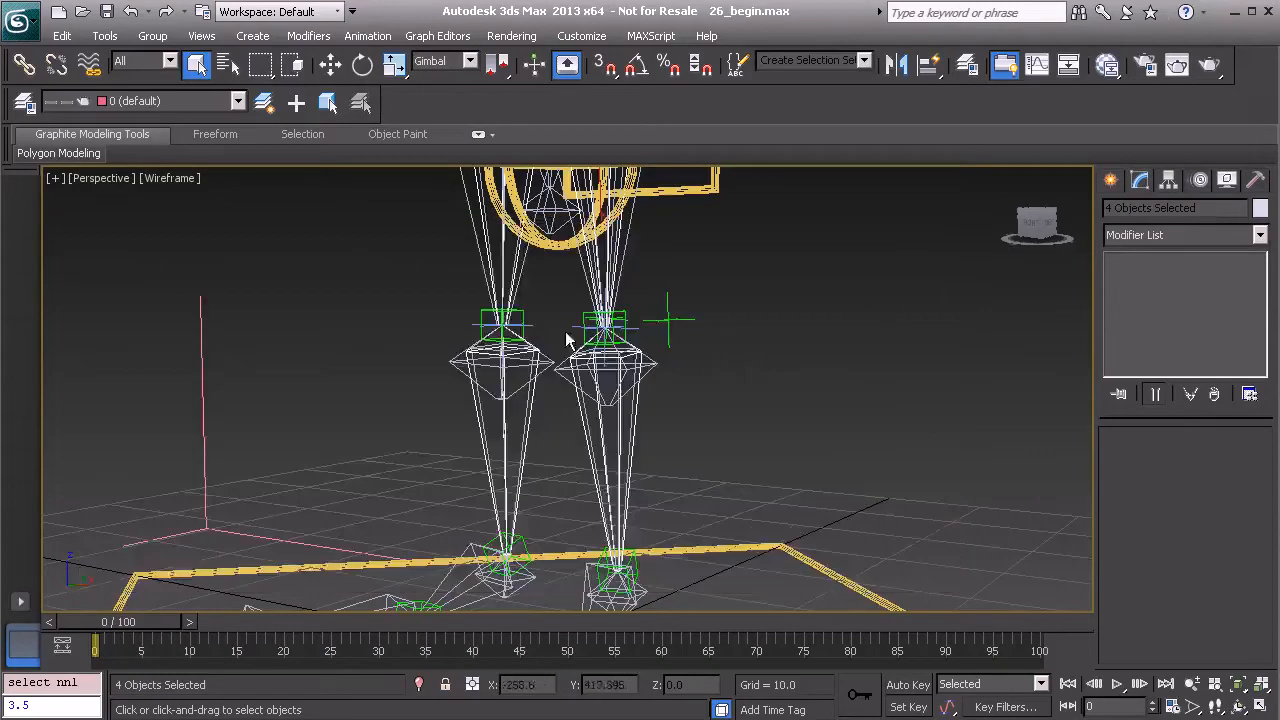
Step: Select the cloned left thigh bone BnDrv_L_Thigh_MAIN002 and rename it BnDrv_L_Thigh_FK01
middle_click_drag(574, 322, 511, 438)
middle_click_drag(425, 387, 498, 406, "alt")
middle_click_drag(437, 313, 463, 345)
middle_click_drag(463, 345, 570, 360, "alt")
scroll(573, 360, "up", 3)
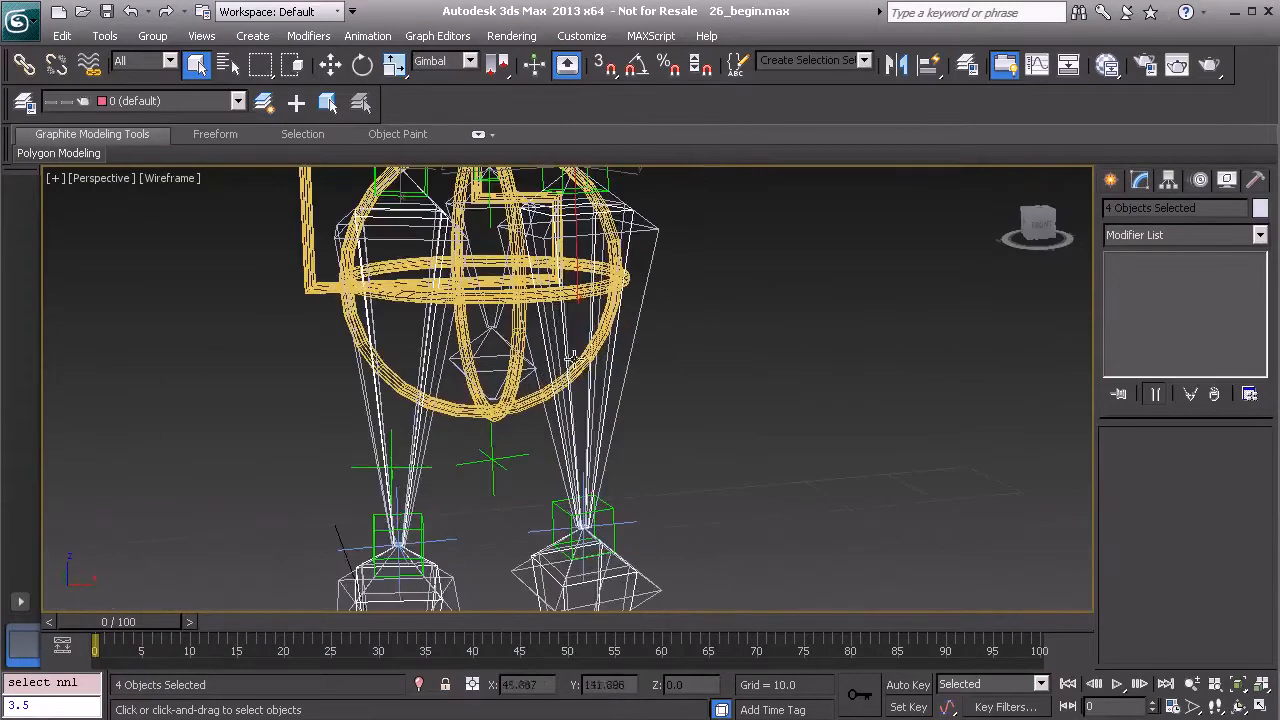
left_click(610, 366)
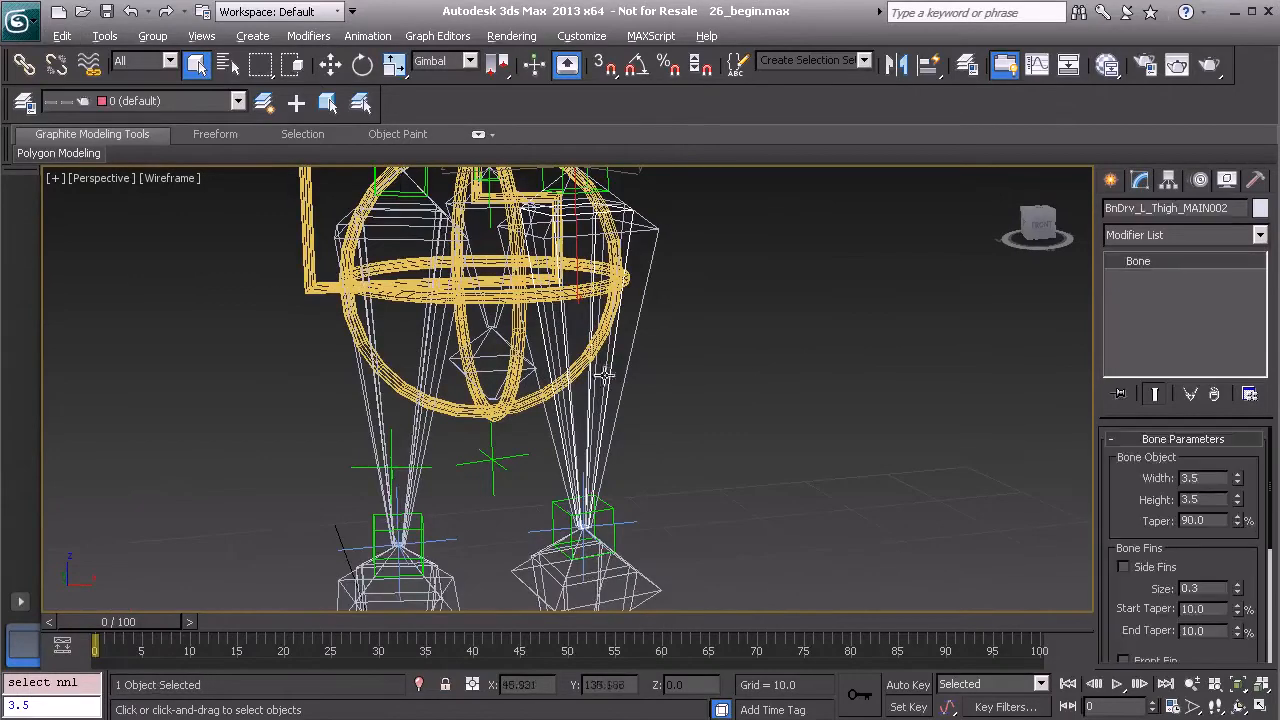
middle_click_drag(606, 372, 605, 348, "alt")
middle_click_drag(576, 406, 581, 371, "alt")
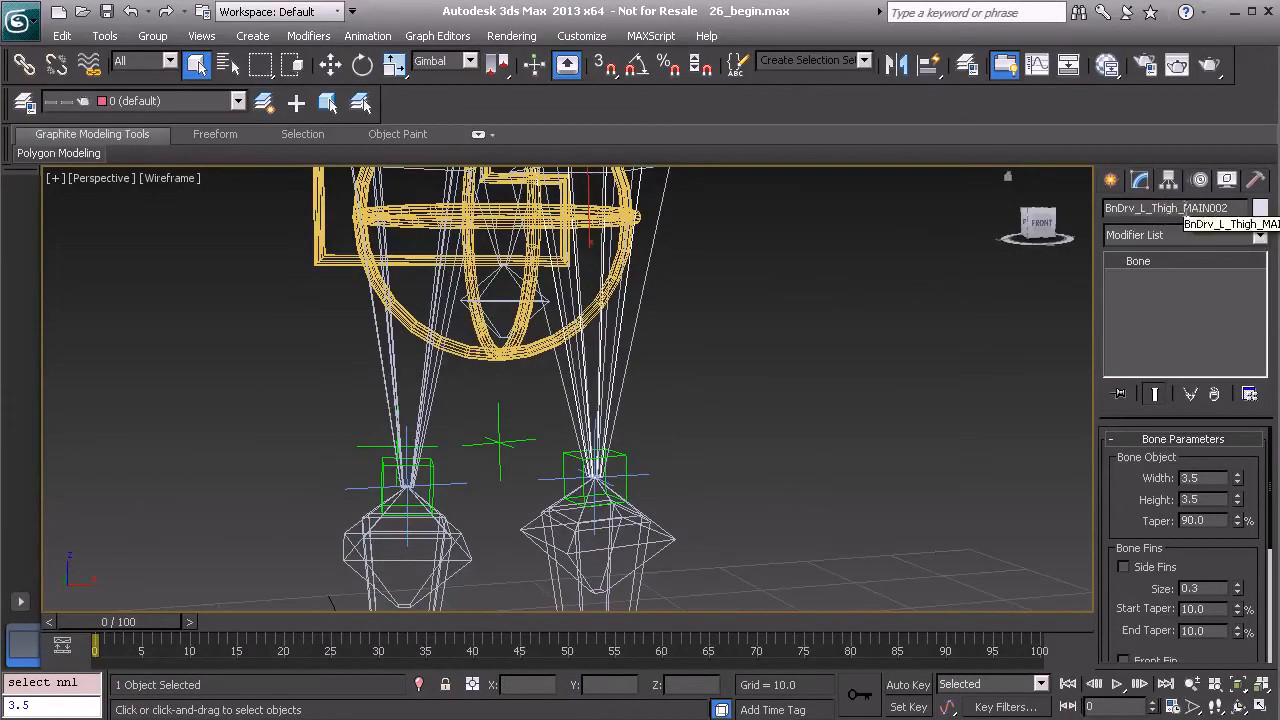
left_click_drag(1184, 208, 1222, 212)
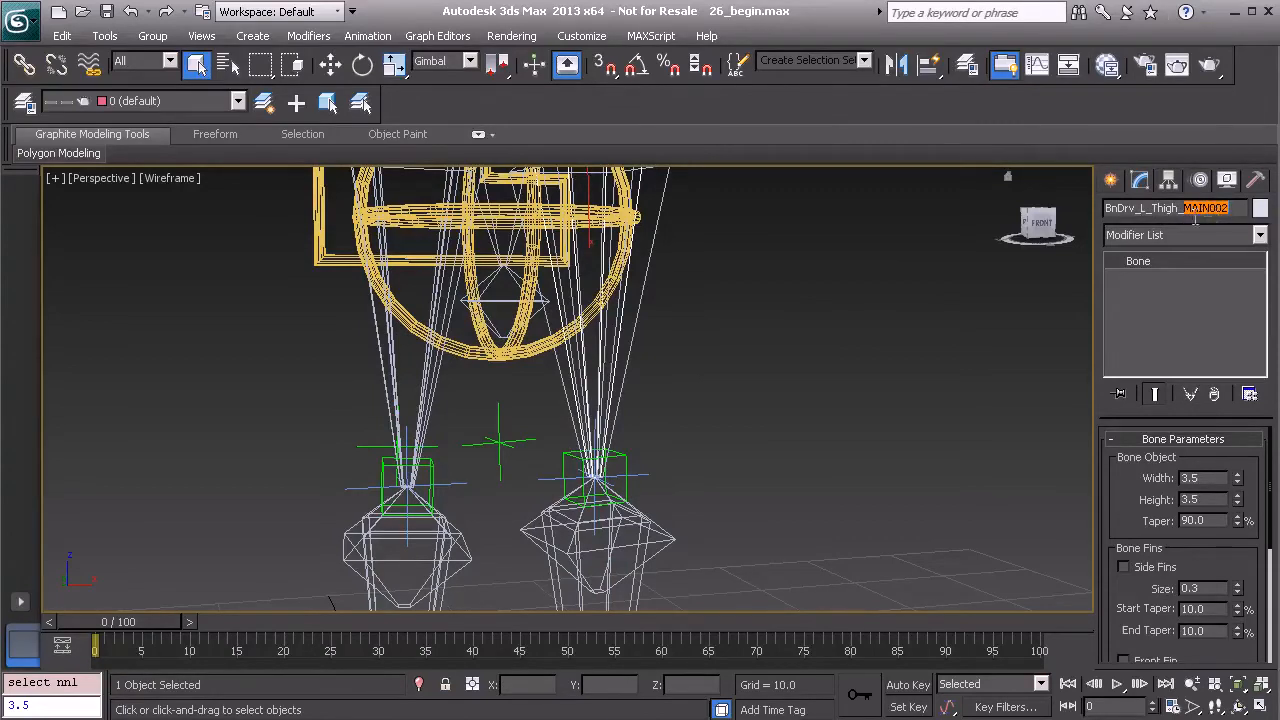
left_click(1199, 212)
mouse_move(1230, 209)
left_mouse_down()
mouse_move(1185, 208)
mouse_move(1223, 207)
left_mouse_up()
left_click(1188, 206)
type("FK01")
Step: Select the FK thigh and shin bones of both legs and clone all four as copies
middle_click_drag(634, 458, 630, 341)
middle_click_drag(688, 550, 674, 538, "alt")
left_click(648, 453)
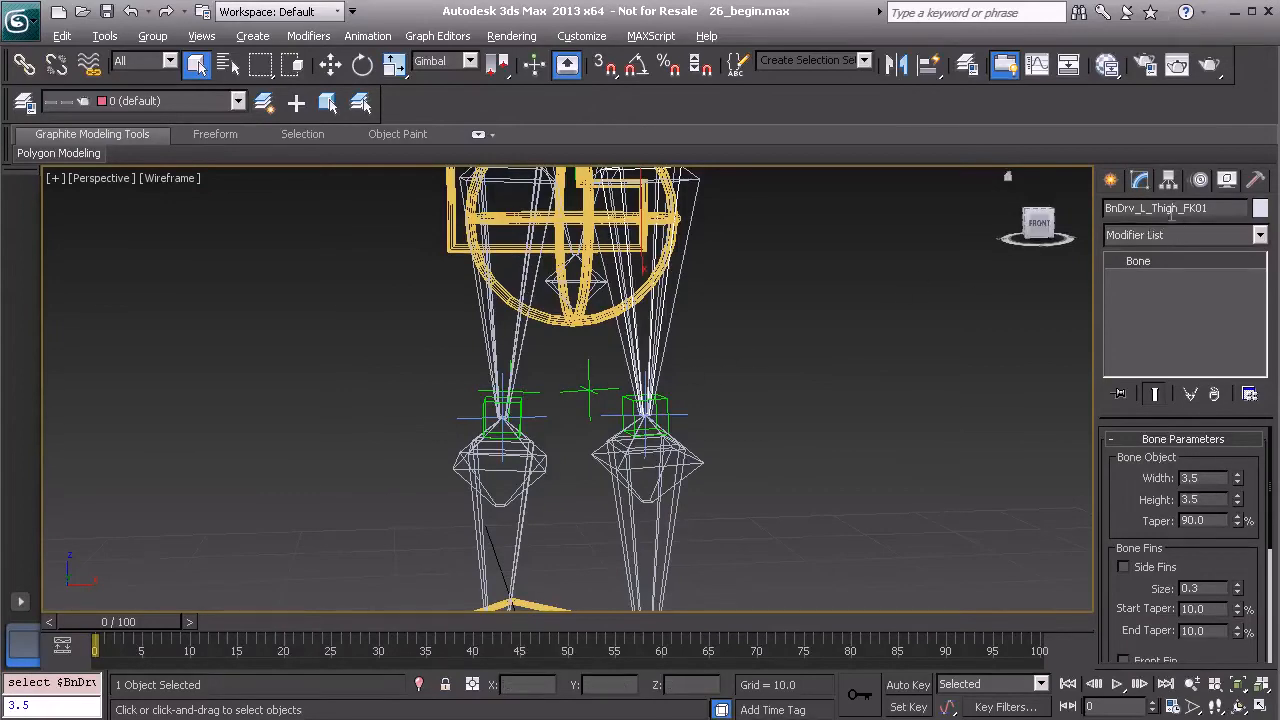
mouse_move(626, 376)
middle_mouse_down("alt")
mouse_move(587, 388)
mouse_move(630, 390)
middle_mouse_up("alt")
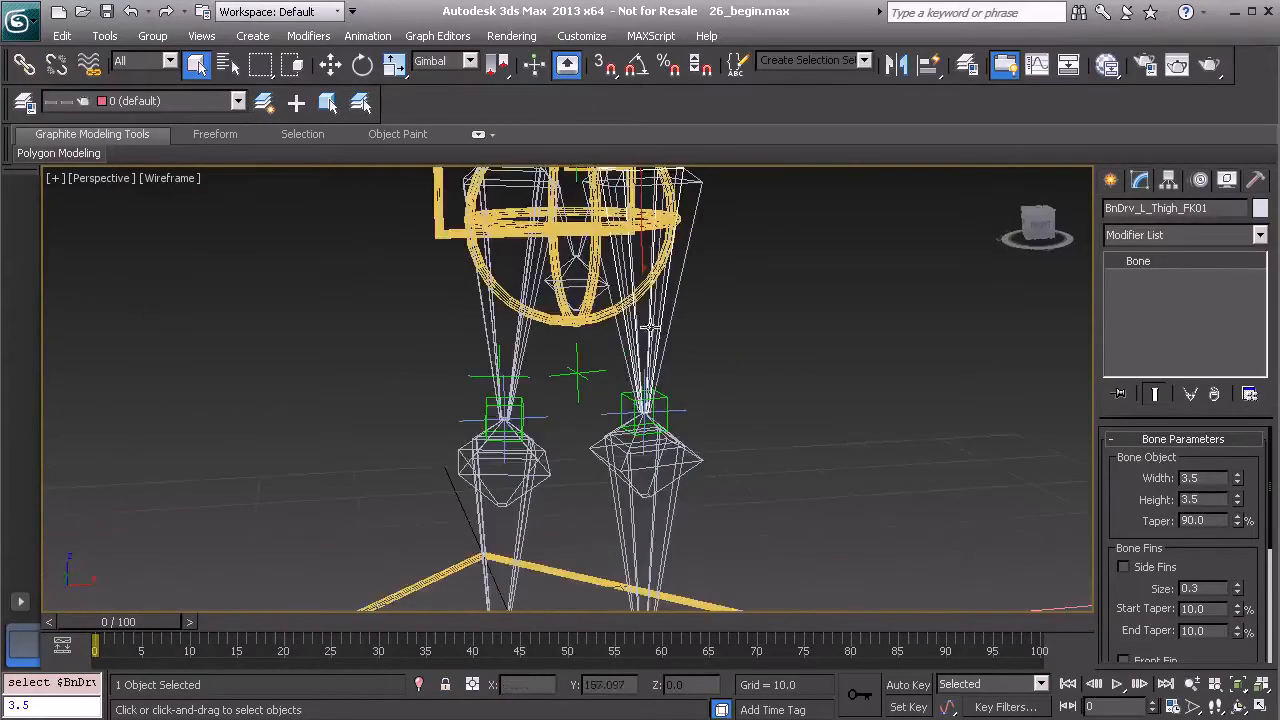
middle_click_drag(678, 330, 674, 322, "alt")
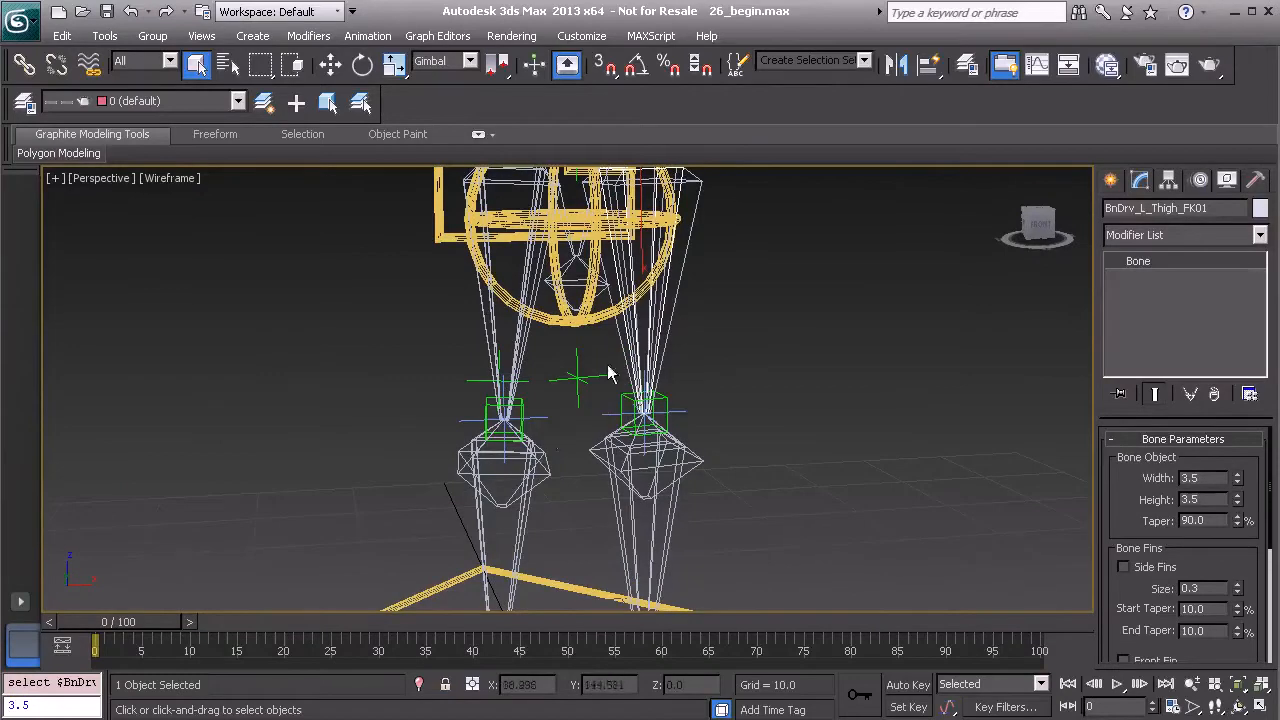
middle_click_drag(522, 375, 480, 385, "alt")
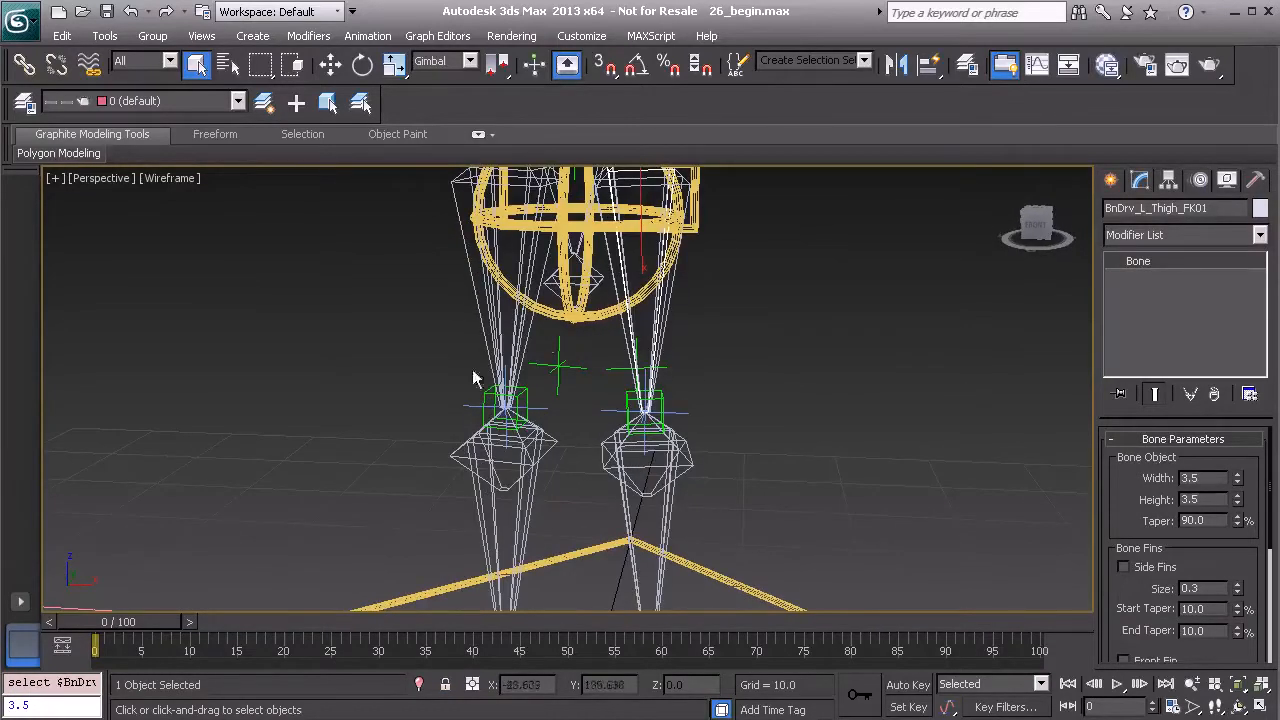
middle_click_drag(612, 406, 650, 433, "alt")
left_click(660, 437, "ctrl")
middle_click_drag(514, 453, 514, 396, "alt")
left_click(468, 447, "ctrl")
left_click(480, 383, "ctrl")
scroll(516, 398, "down", 5)
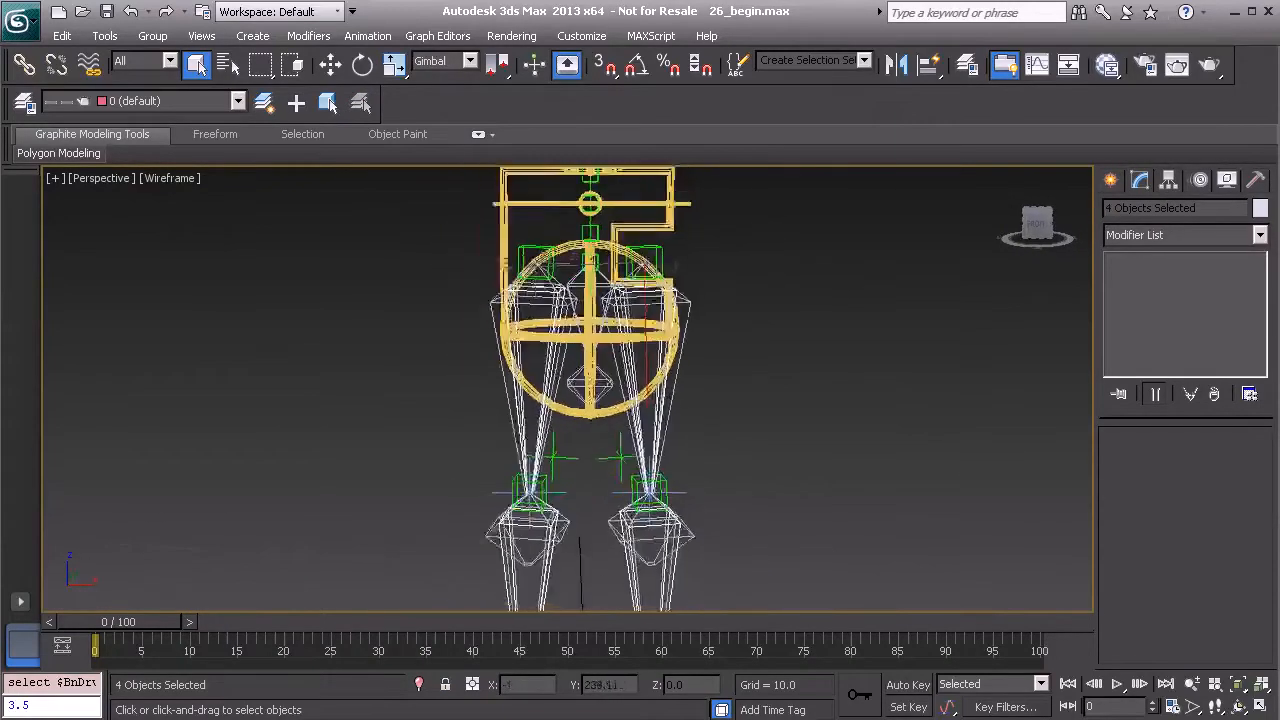
middle_click_drag(536, 468, 531, 392)
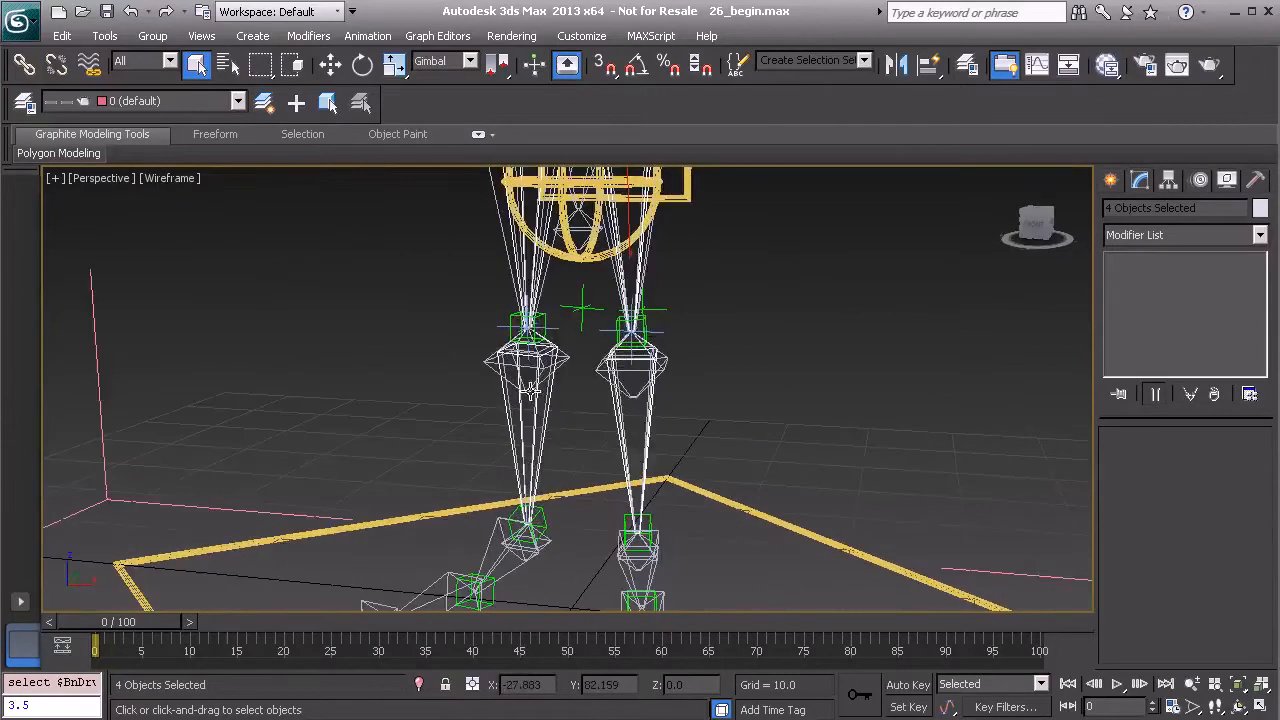
key("ctrl+v")
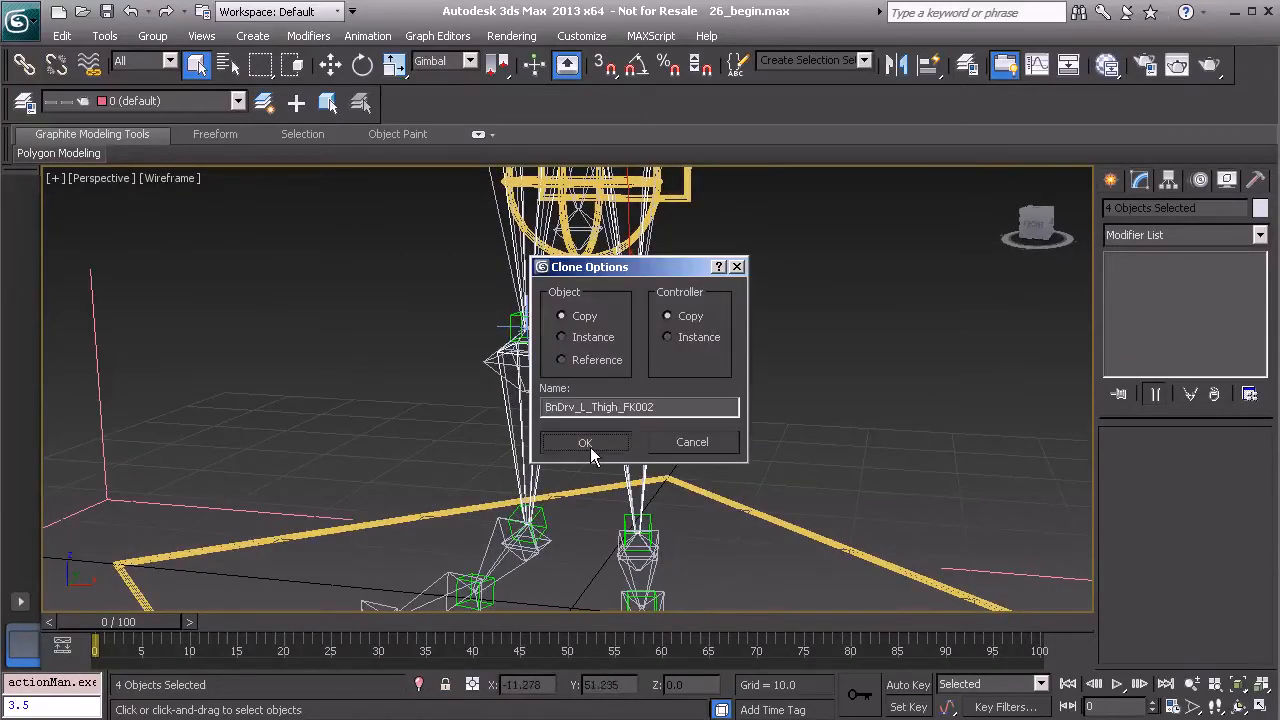
left_click(590, 447)
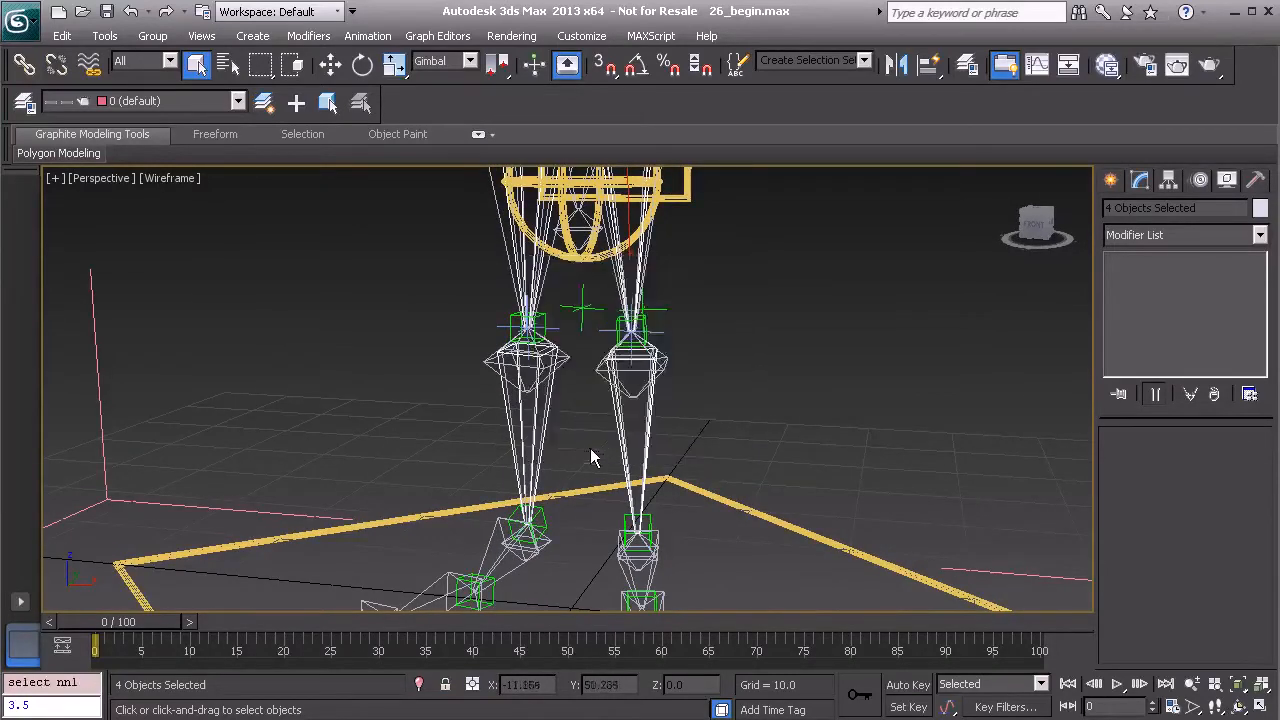
Step: Reopen the MAXScript Listener and set the new clones' width by running "$.width = 4"
middle_click_drag(570, 309, 566, 360)
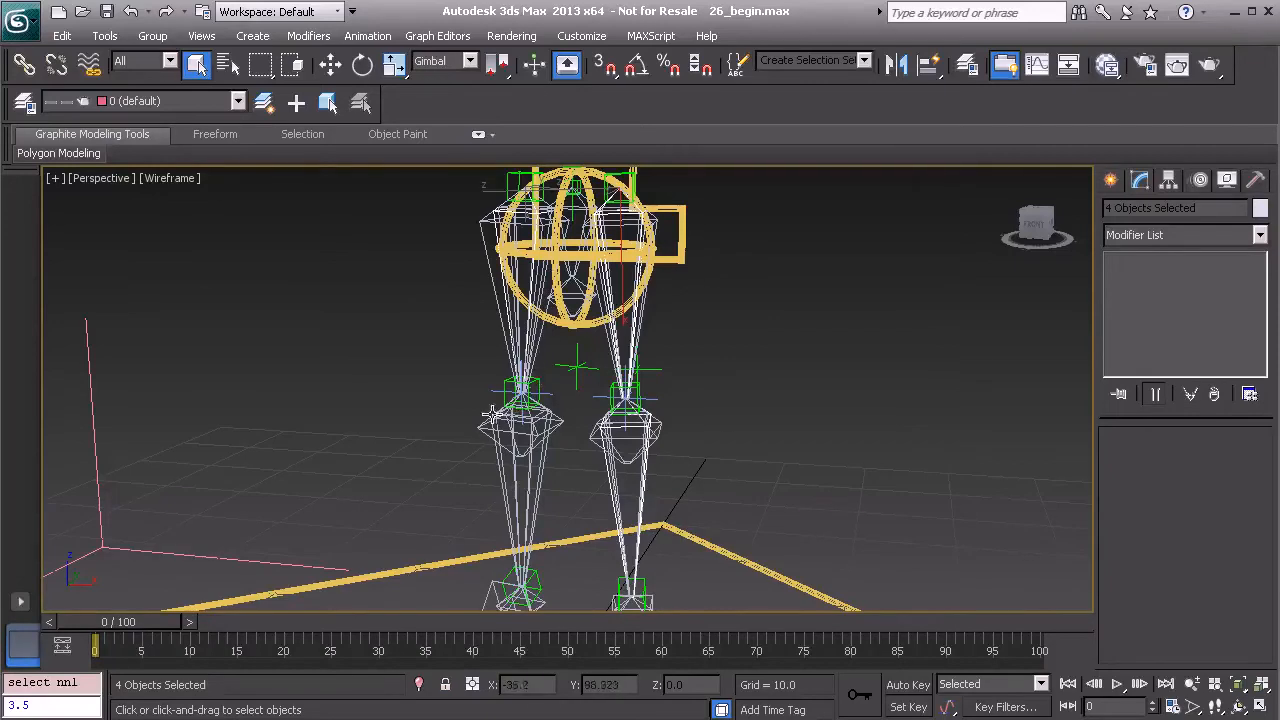
middle_click_drag(481, 414, 467, 346)
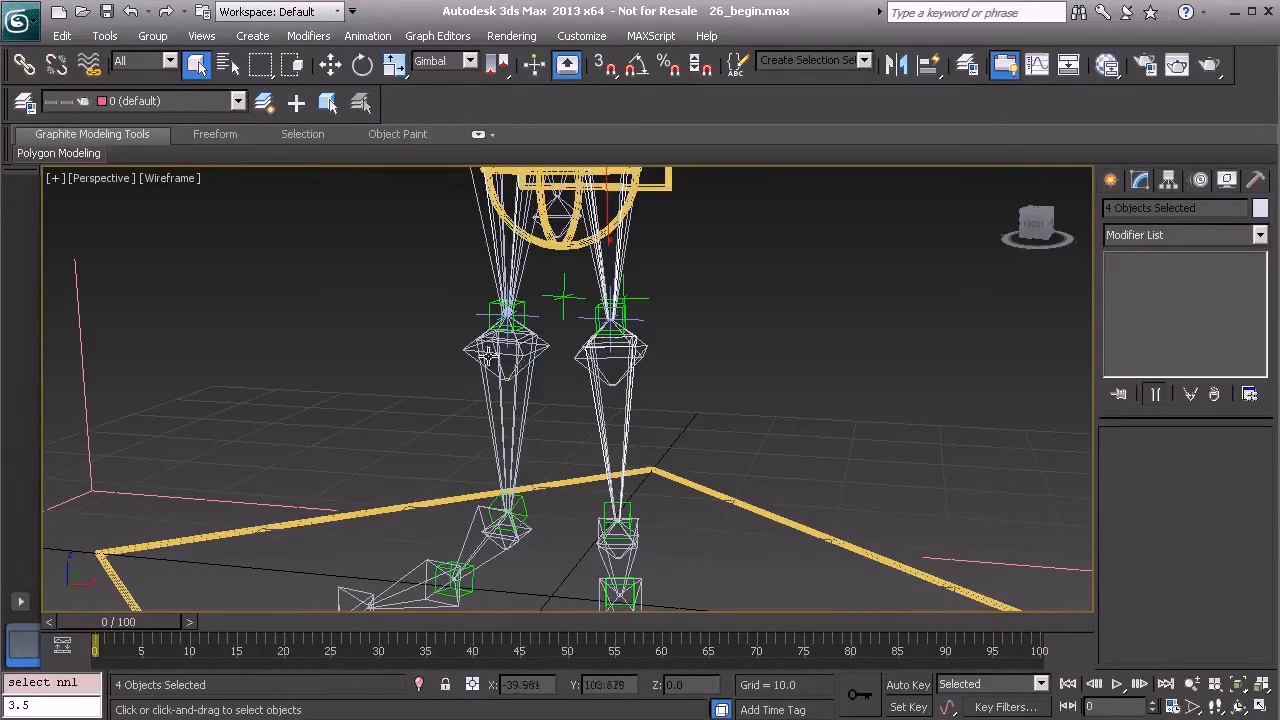
middle_click_drag(598, 280, 580, 354)
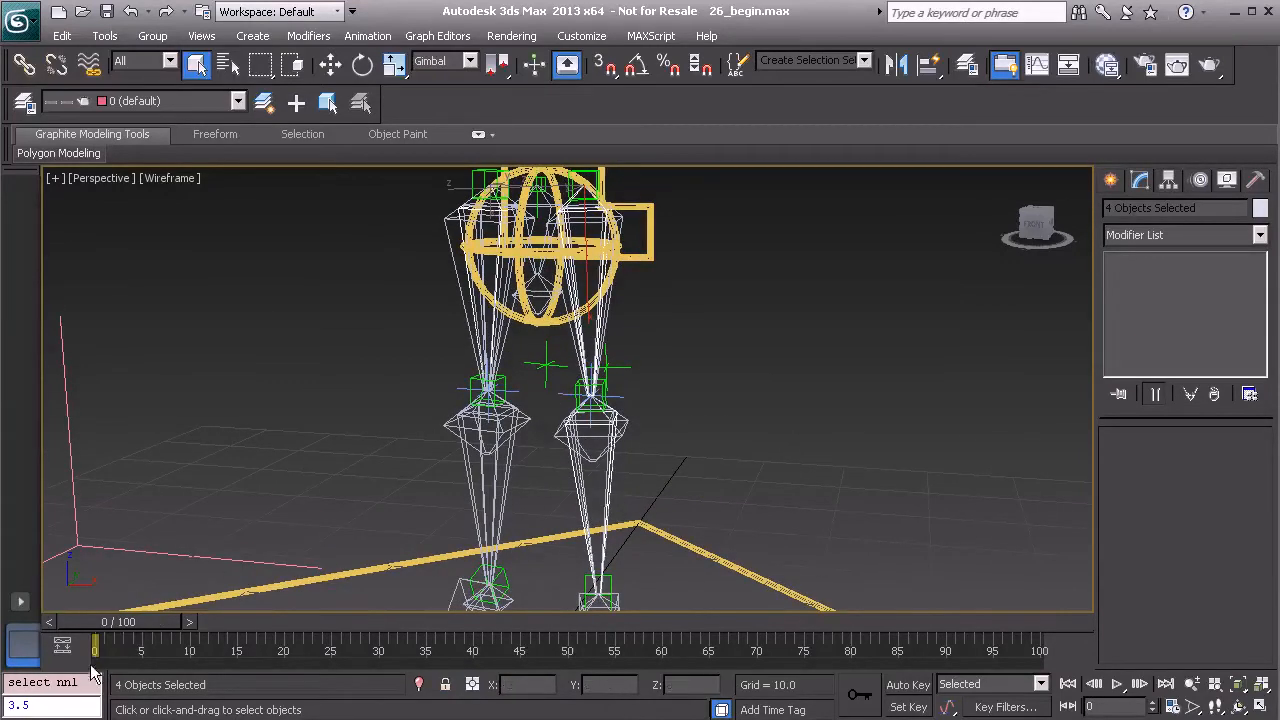
right_click(62, 682)
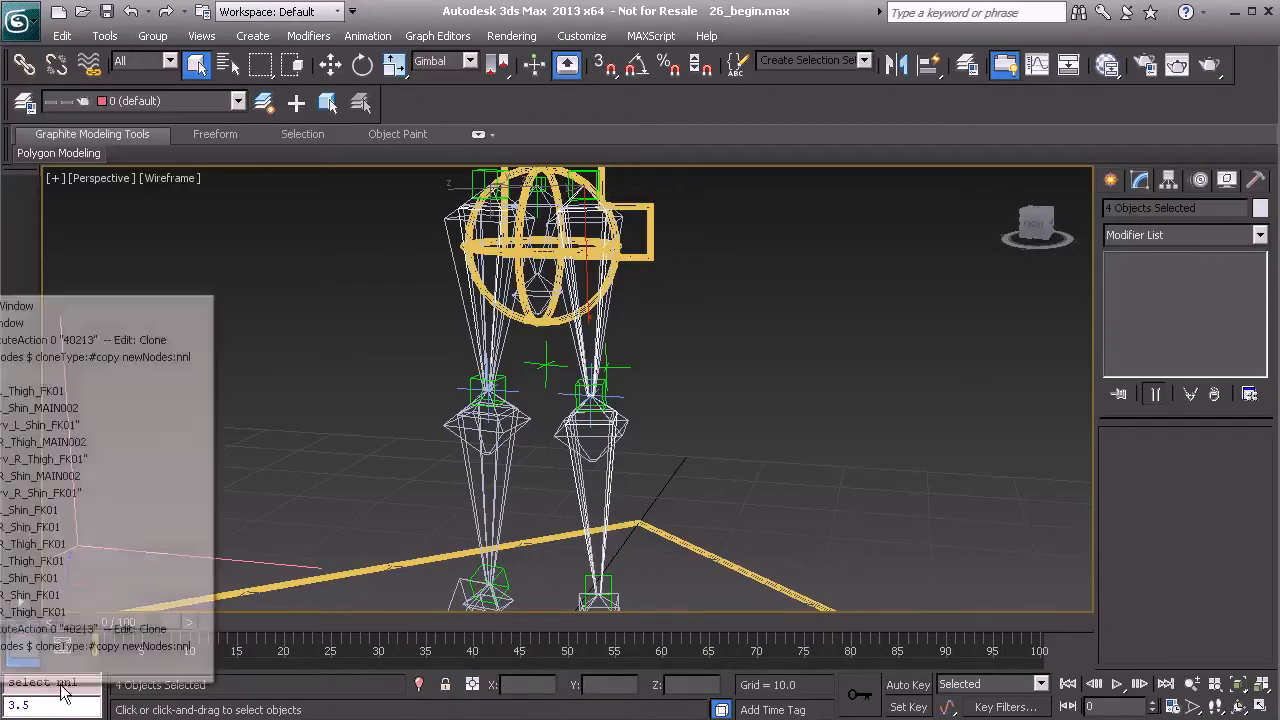
left_click(108, 310)
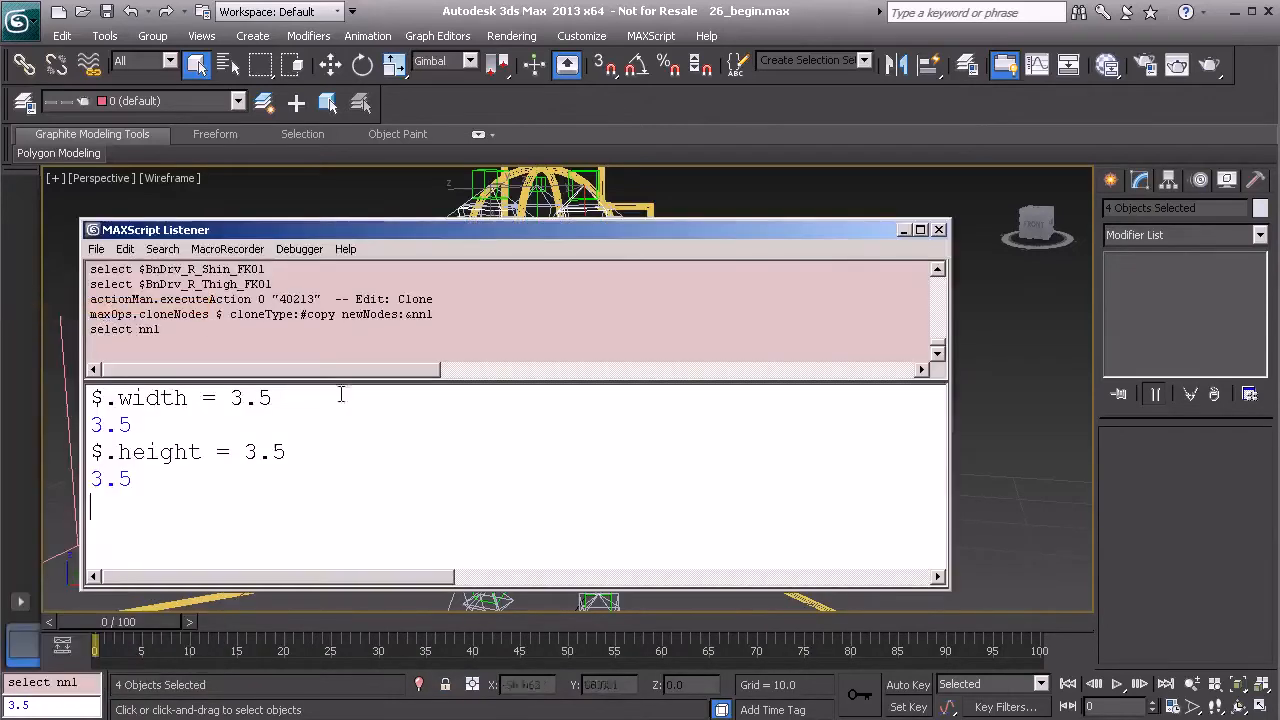
left_click_drag(231, 398, 272, 397)
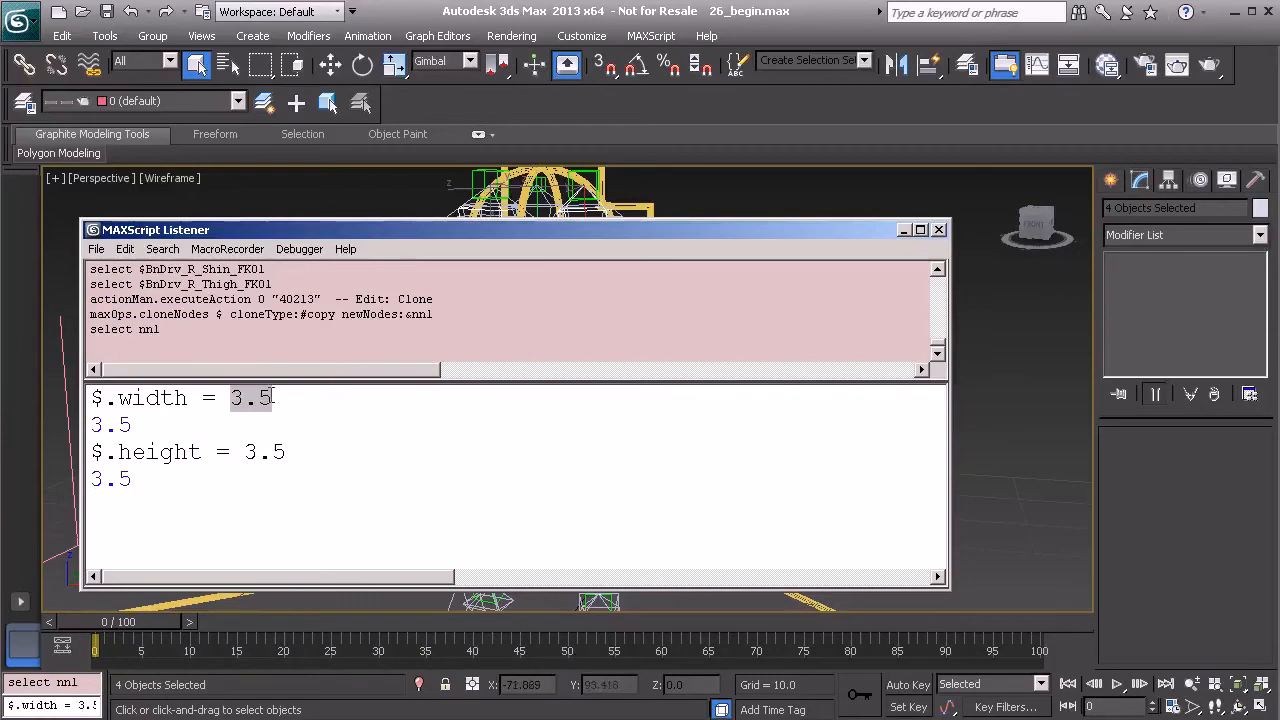
type("4")
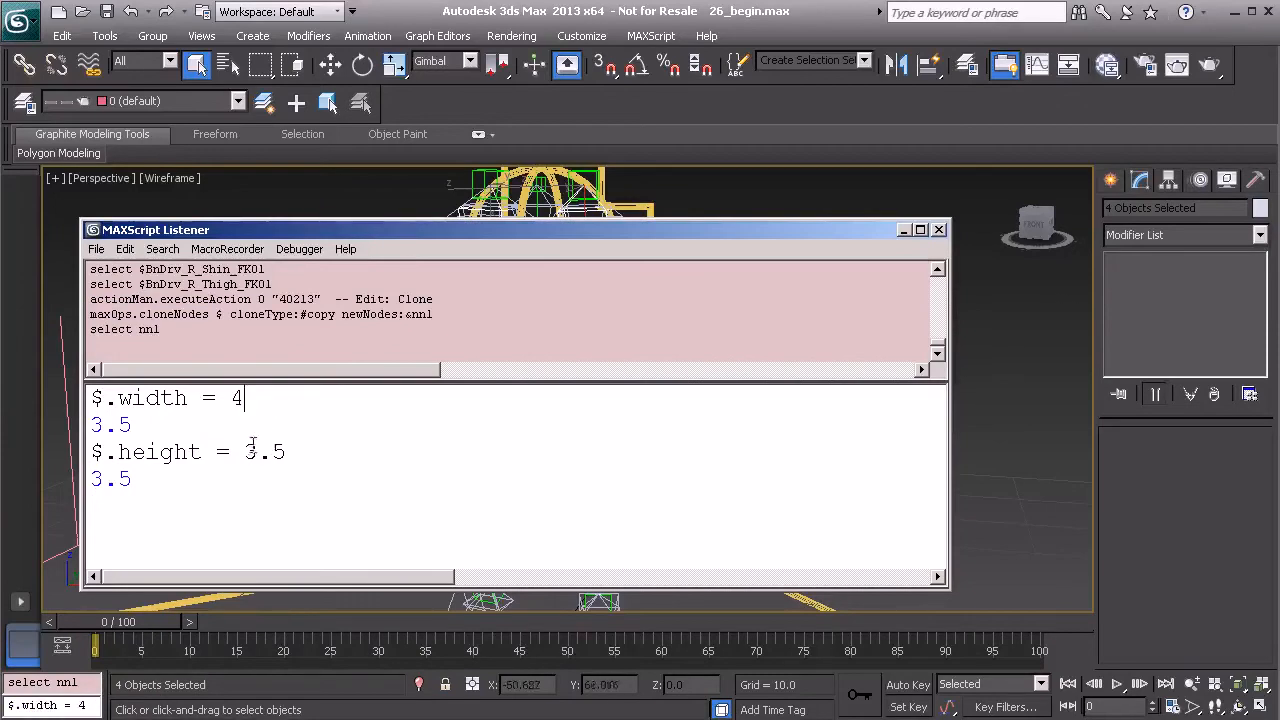
key("Return")
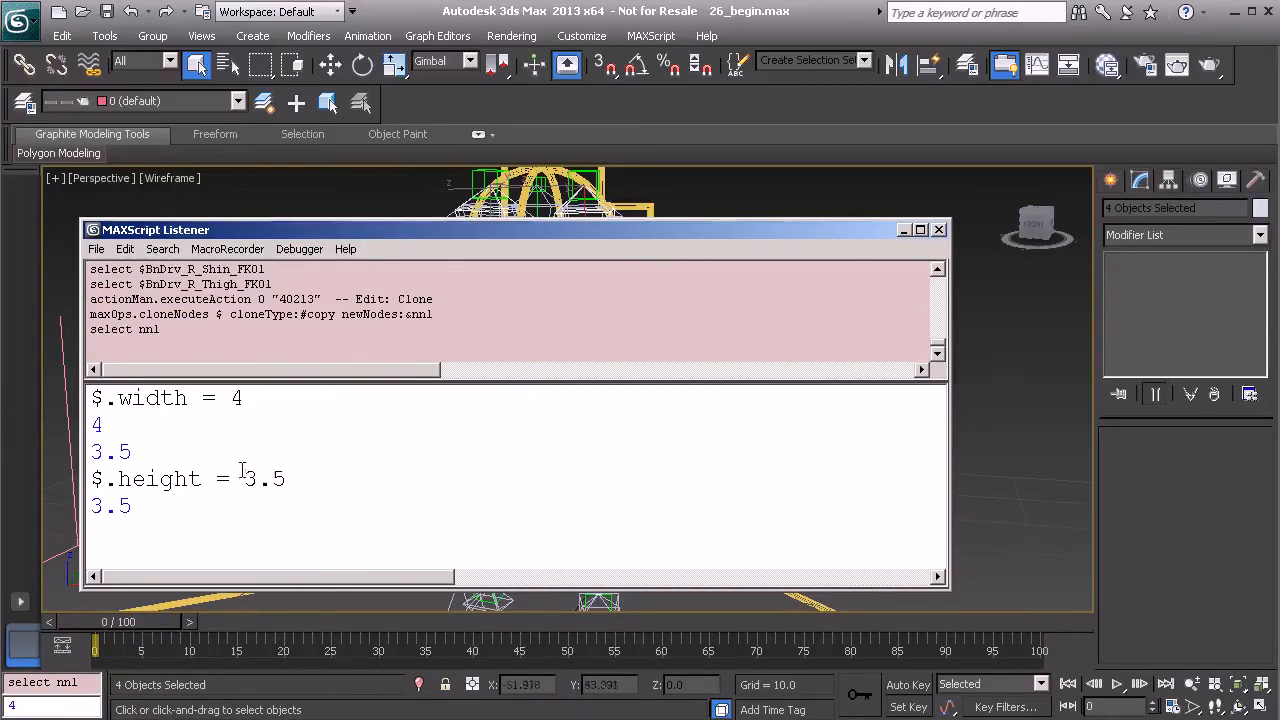
Step: Set the new clones' height by running "$.height = 4", and close the listener
left_click_drag(246, 480, 289, 479)
type("4")
key("Return")
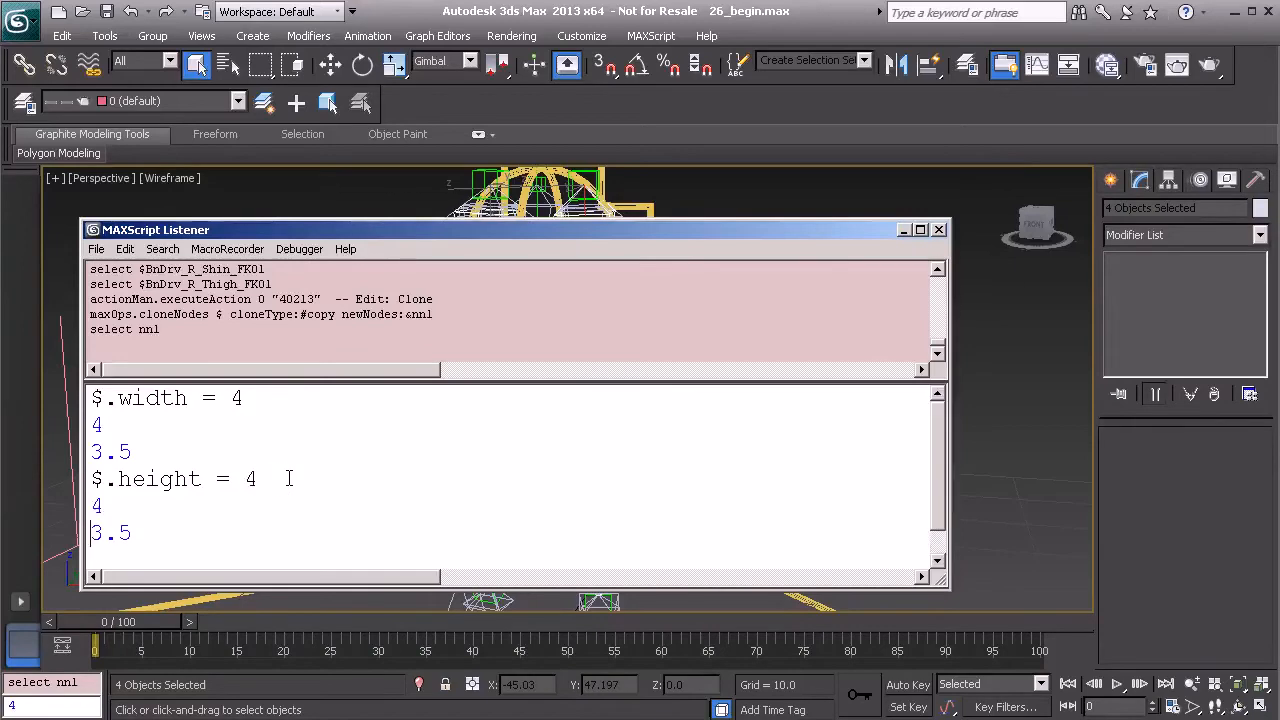
left_click(939, 229)
Step: Examine the nested thigh and shin bone chains of both legs from several angles, from the hips to the feet
scroll(592, 390, "up", 2)
scroll(592, 390, "up", 5)
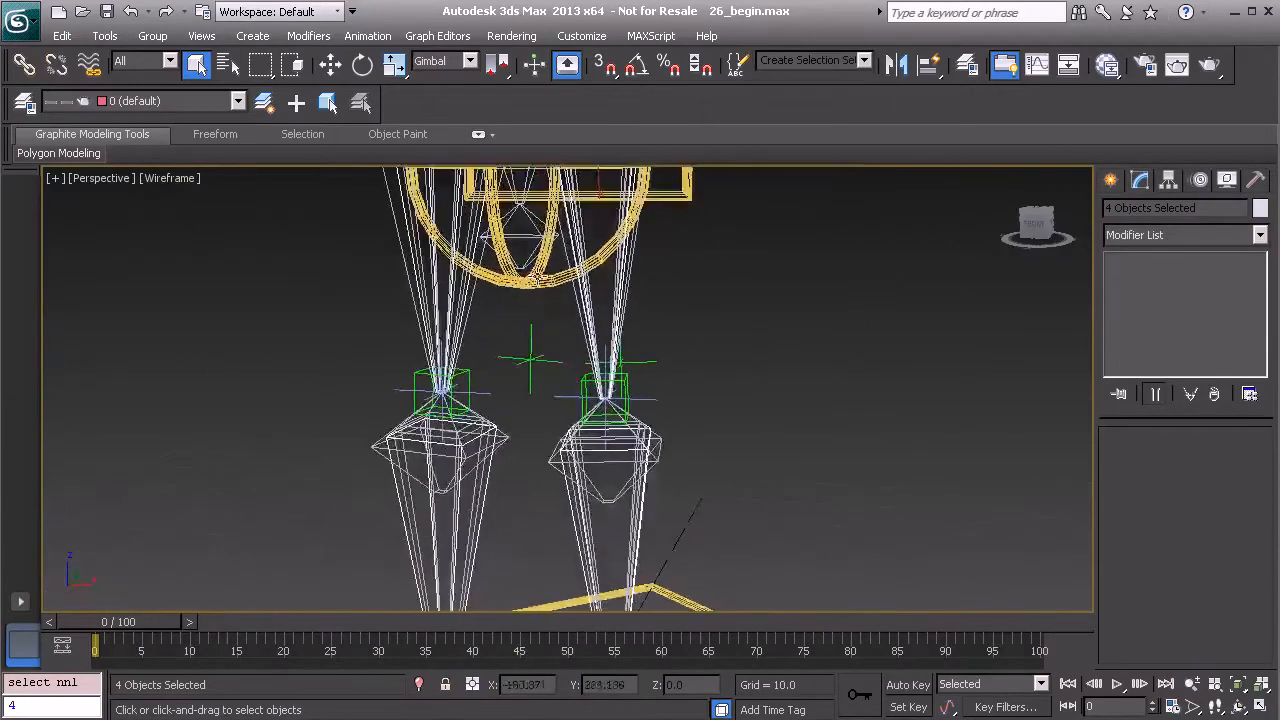
middle_click_drag(520, 346, 631, 343, "alt")
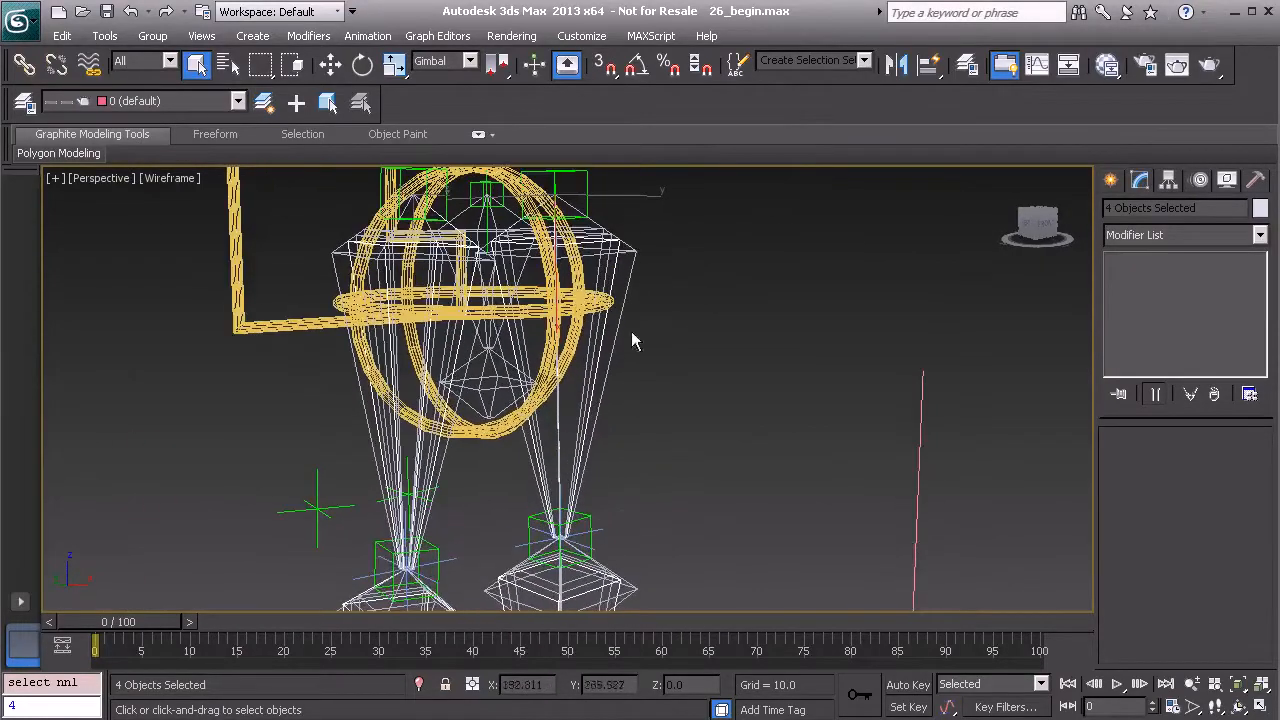
left_click(615, 278)
middle_click_drag(699, 320, 744, 405, "alt")
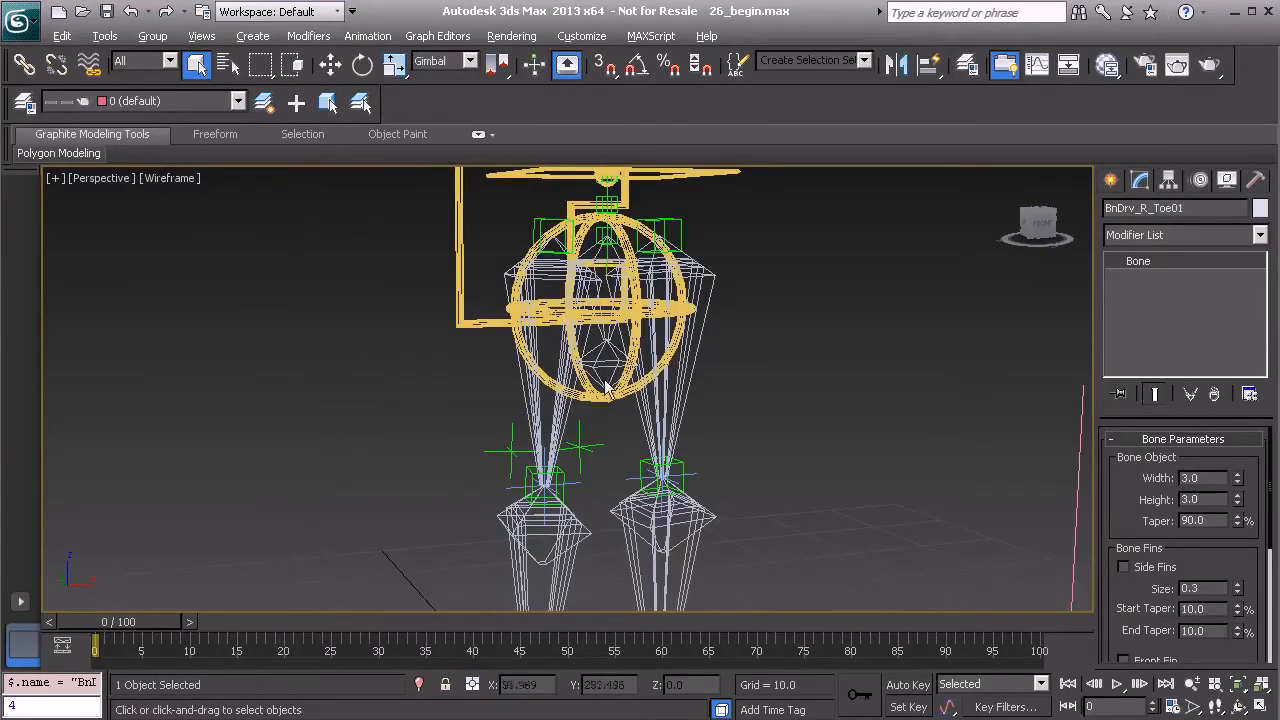
middle_click_drag(628, 349, 603, 252, "alt")
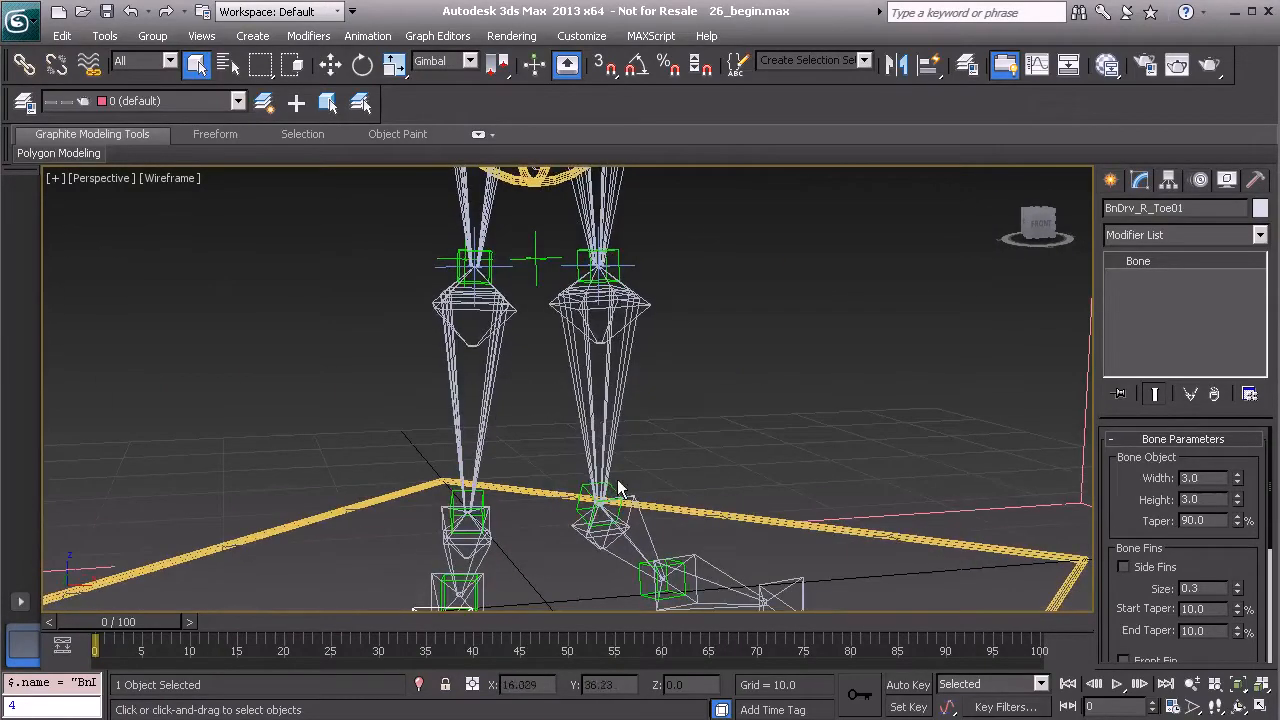
middle_click_drag(600, 402, 605, 490, "alt")
mouse_move(580, 430)
middle_mouse_down("alt")
mouse_move(585, 462)
mouse_move(572, 454)
middle_mouse_up("alt")
middle_click_drag(696, 503, 604, 506, "alt")
middle_click_drag(750, 512, 609, 503, "alt")
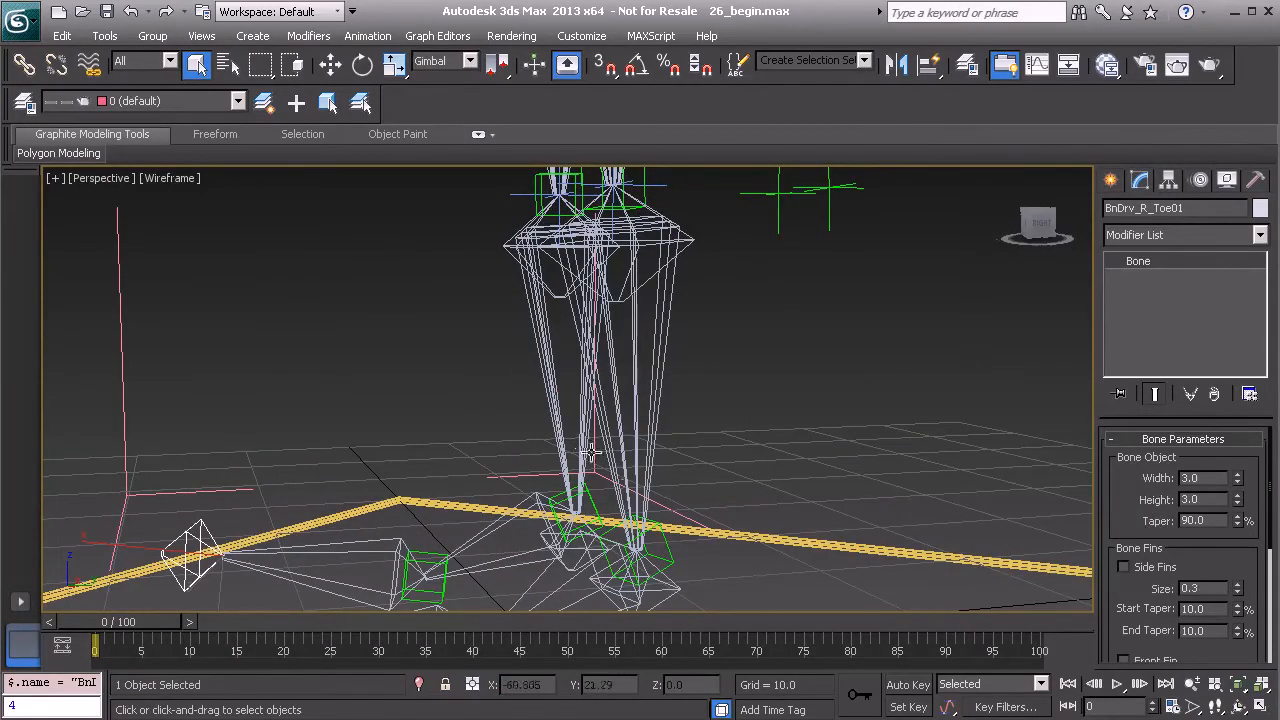
Step: Open Bone Tools and create an end bone on the left leg's FK shin
middle_click_drag(572, 444, 689, 451, "alt")
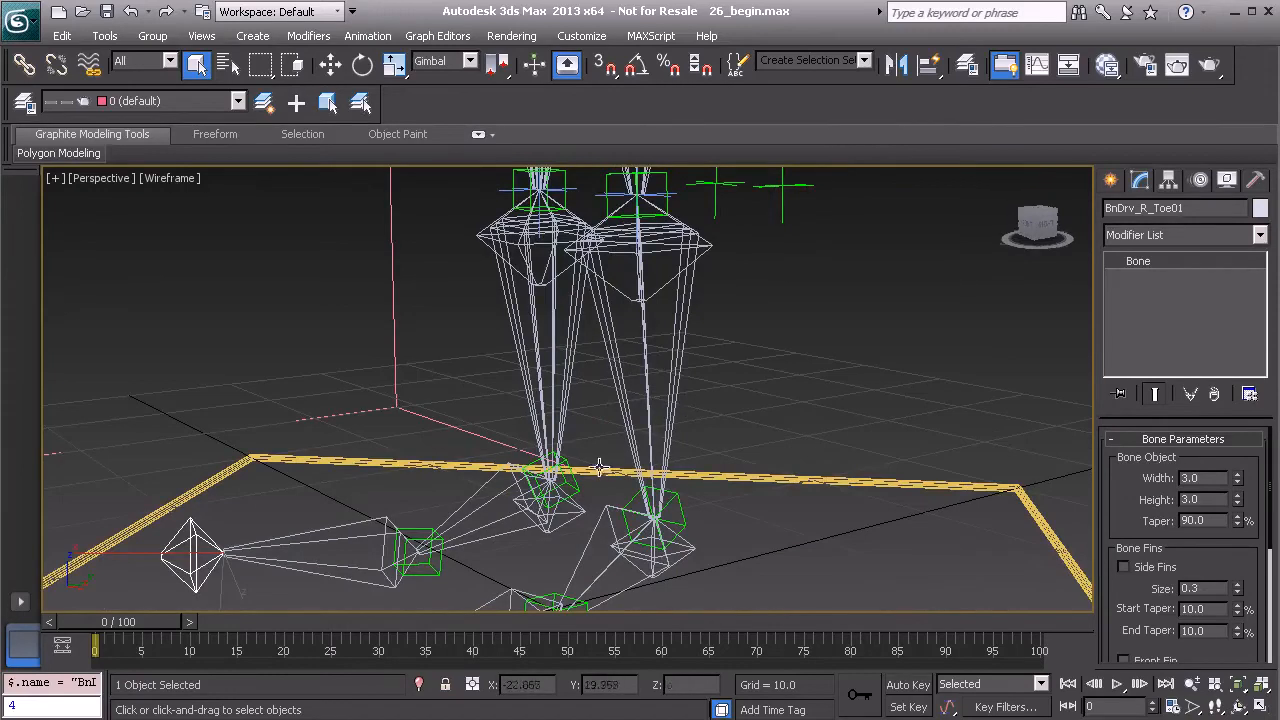
middle_click_drag(665, 494, 571, 338, "alt")
left_click(579, 320)
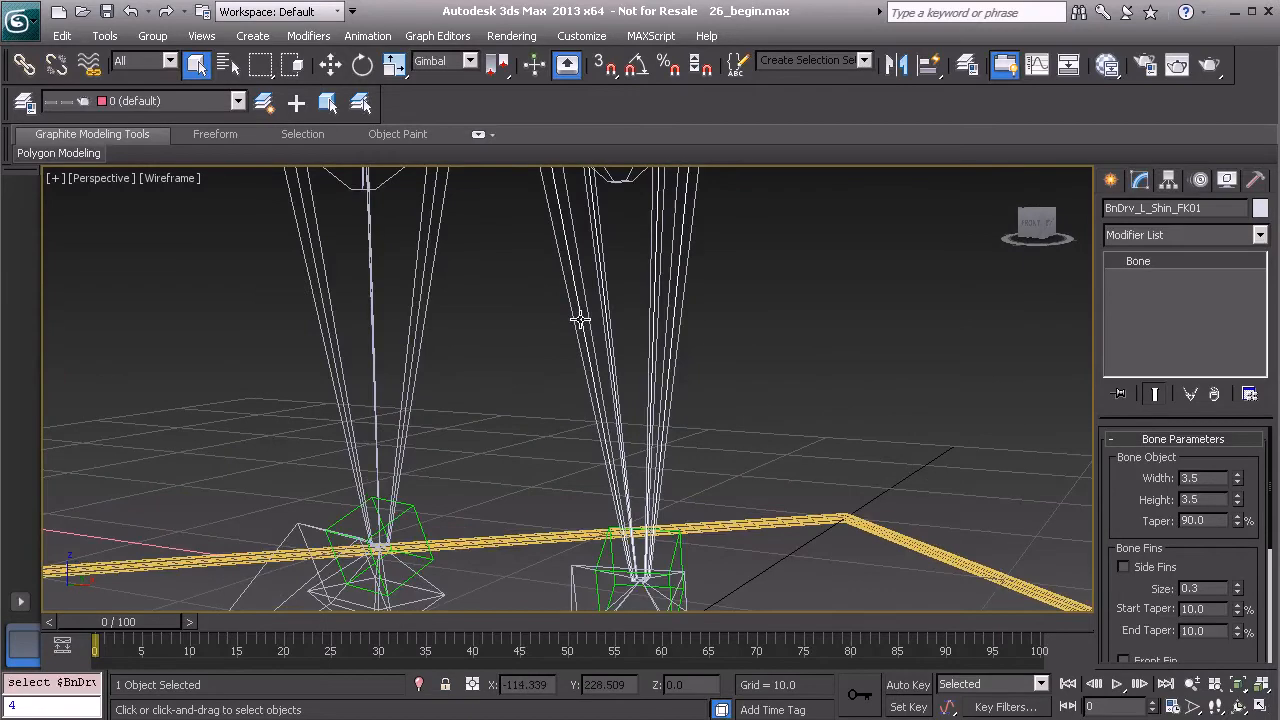
right_click(761, 318)
left_click(797, 386)
left_click(320, 214)
Step: Create an end bone on the left leg's largest shin bone, the 4.0-wide IK one
middle_click_drag(792, 514, 815, 446)
middle_click_drag(629, 340, 611, 316, "alt")
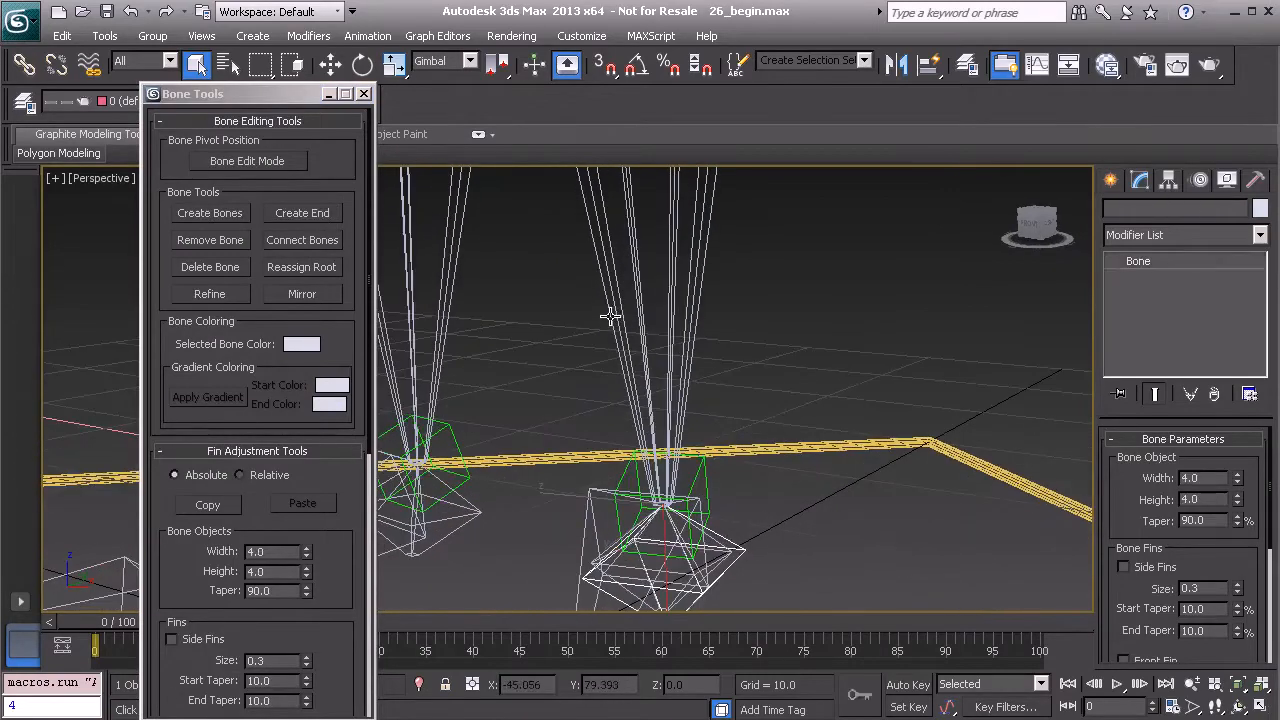
left_click(321, 216)
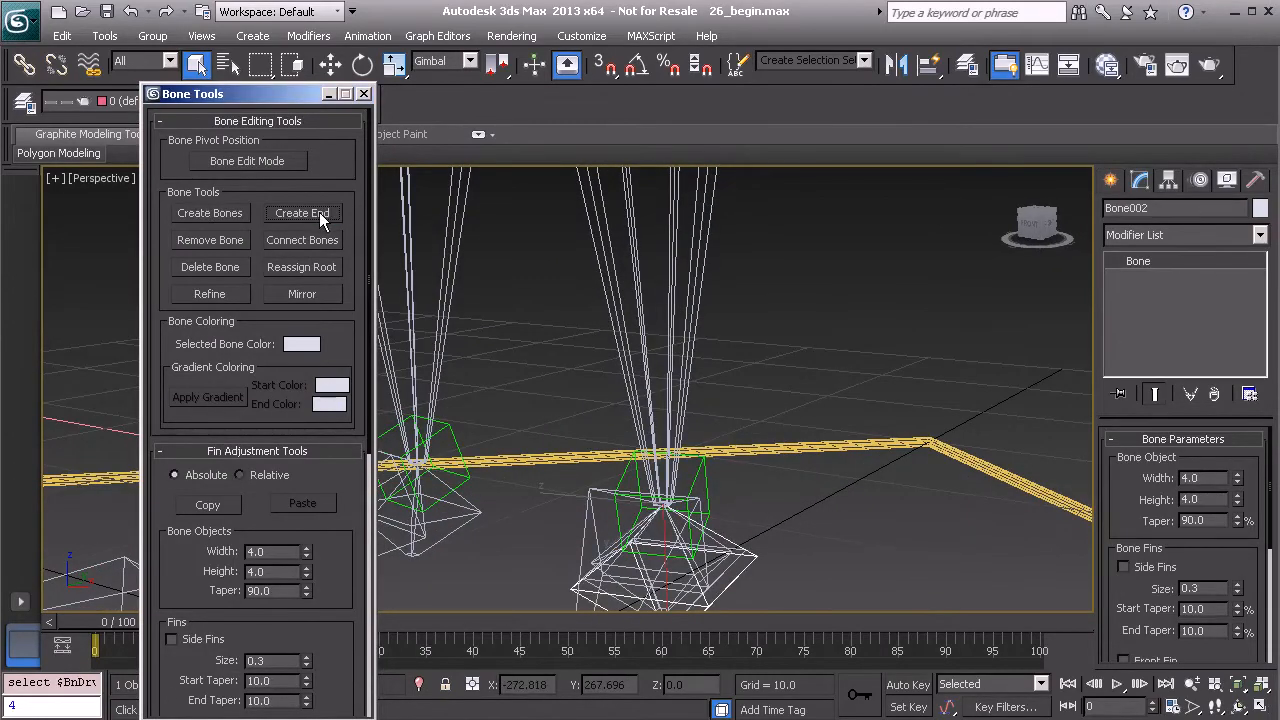
middle_click_drag(626, 462, 651, 472, "alt")
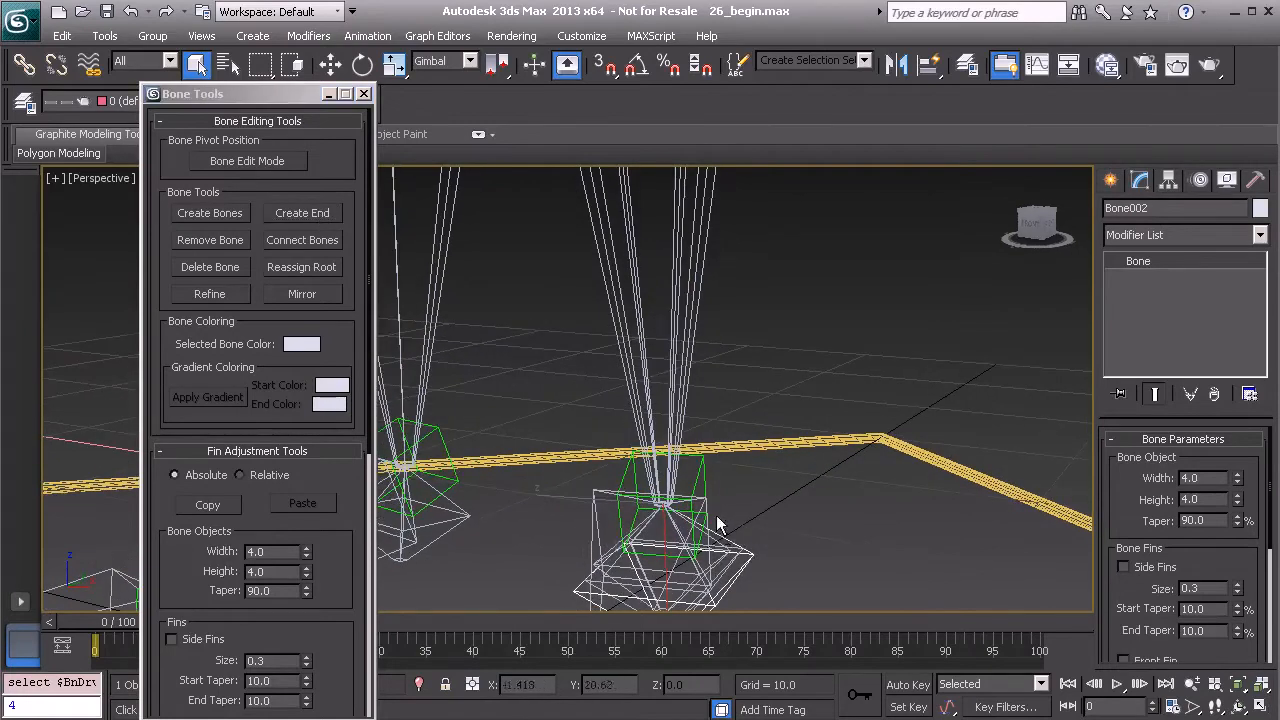
Step: Copy the left FK shin's name onto its new end bone and change it to BnDrv_L_Ankle_FK01
left_click(688, 318)
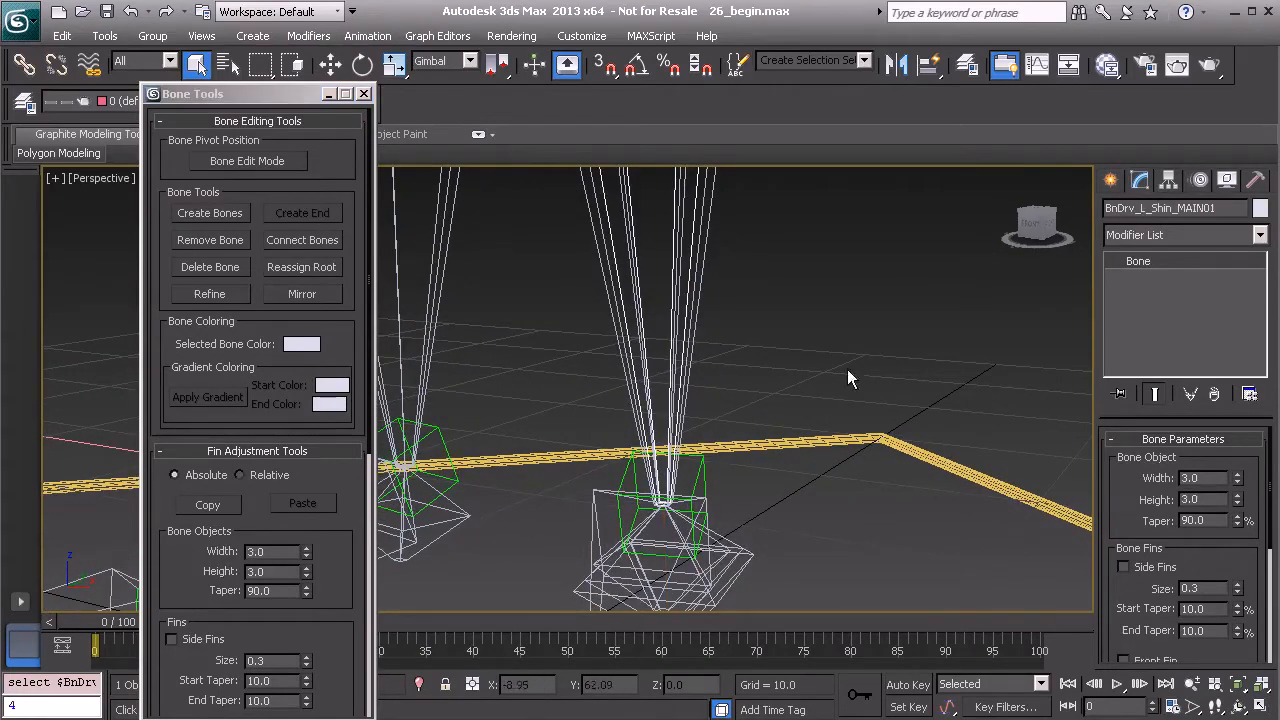
left_click(696, 278)
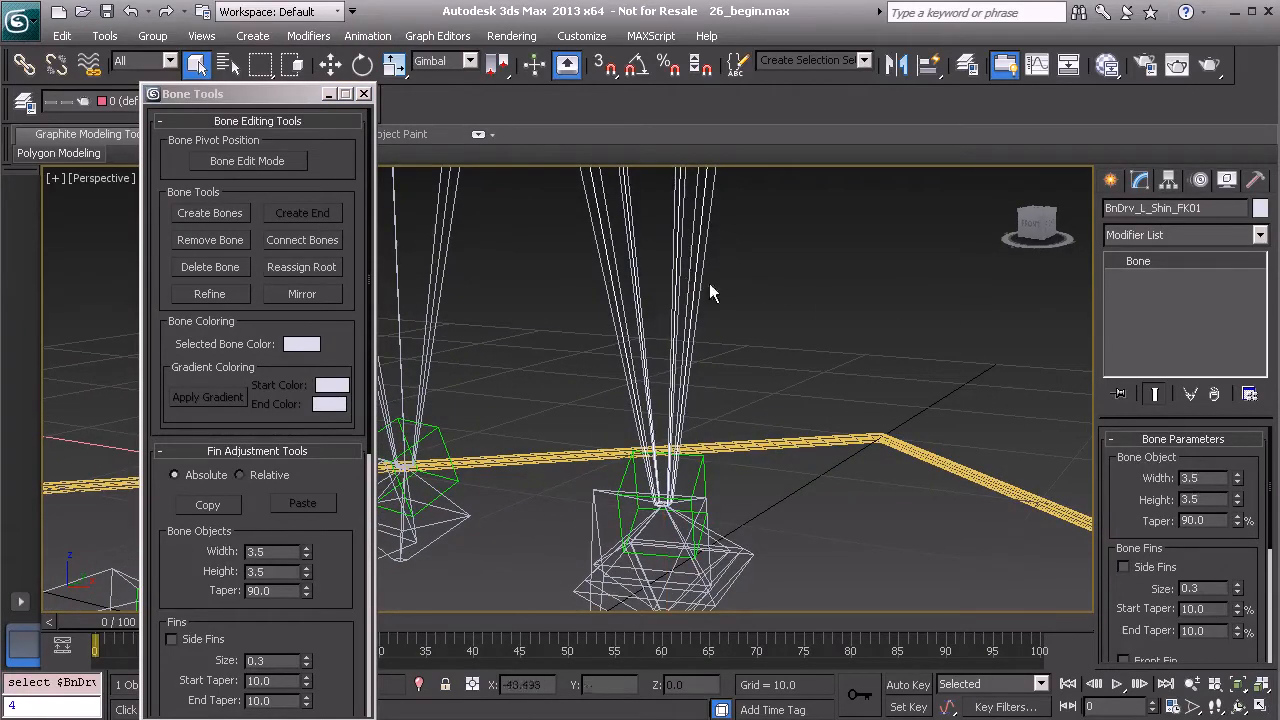
left_click(1164, 205)
key("ctrl+c")
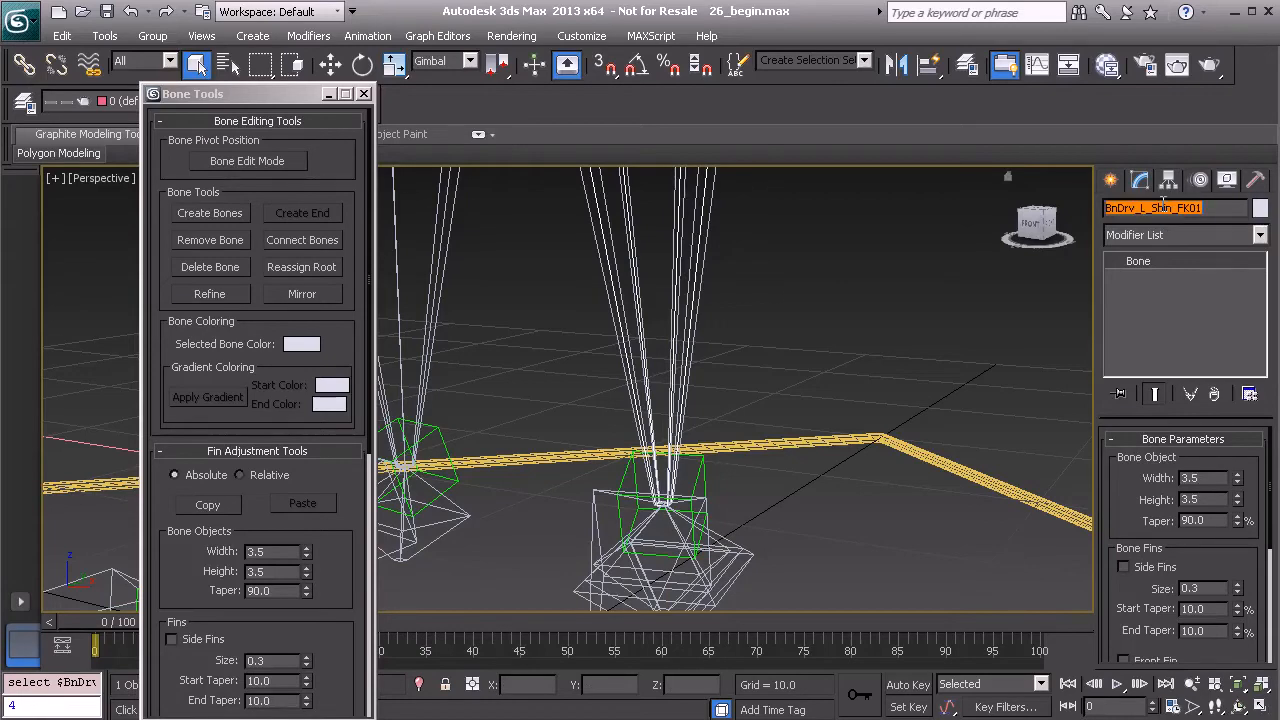
middle_click_drag(789, 487, 780, 413)
left_click(728, 491)
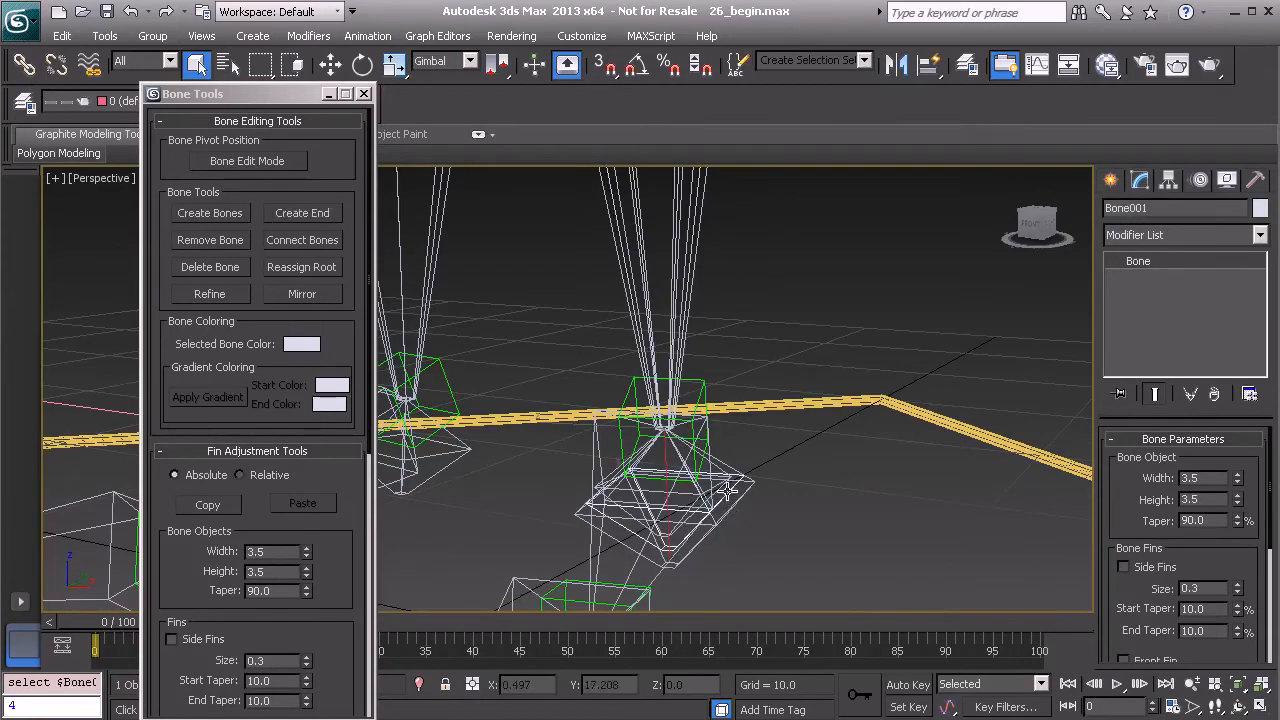
left_click(1147, 208)
key("ctrl+v")
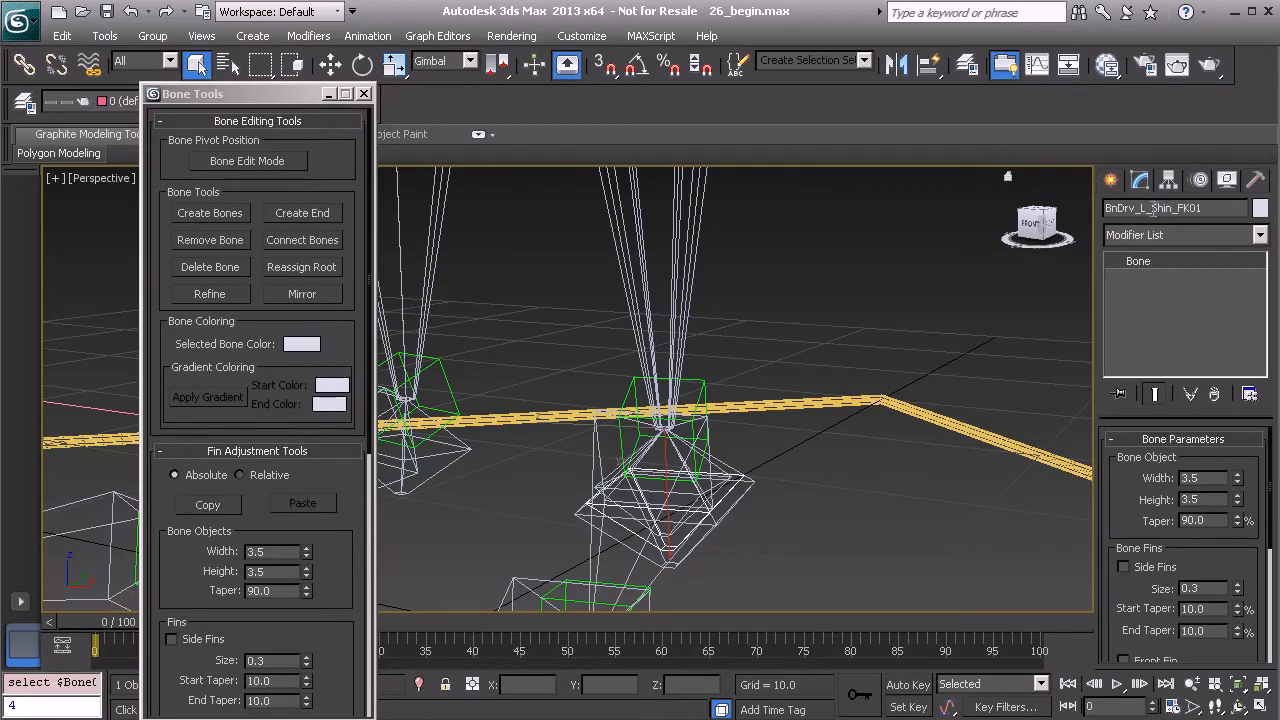
left_click_drag(1151, 210, 1175, 212)
type("Ar")
key("Return")
Step: Rename the larger left end bone, on the IK shin, to BnDrv_L_Ankle_IK01, based on the copied FK shin name
left_click(744, 490)
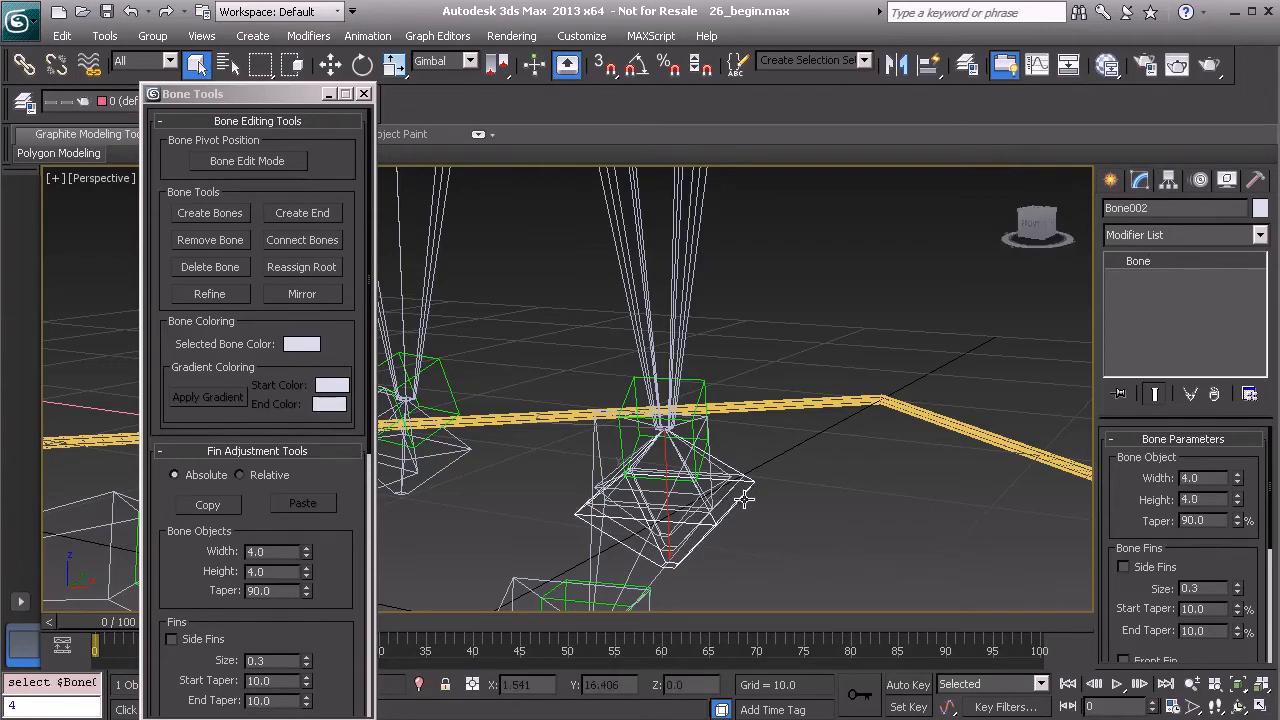
left_click(1157, 208)
key("ctrl+v")
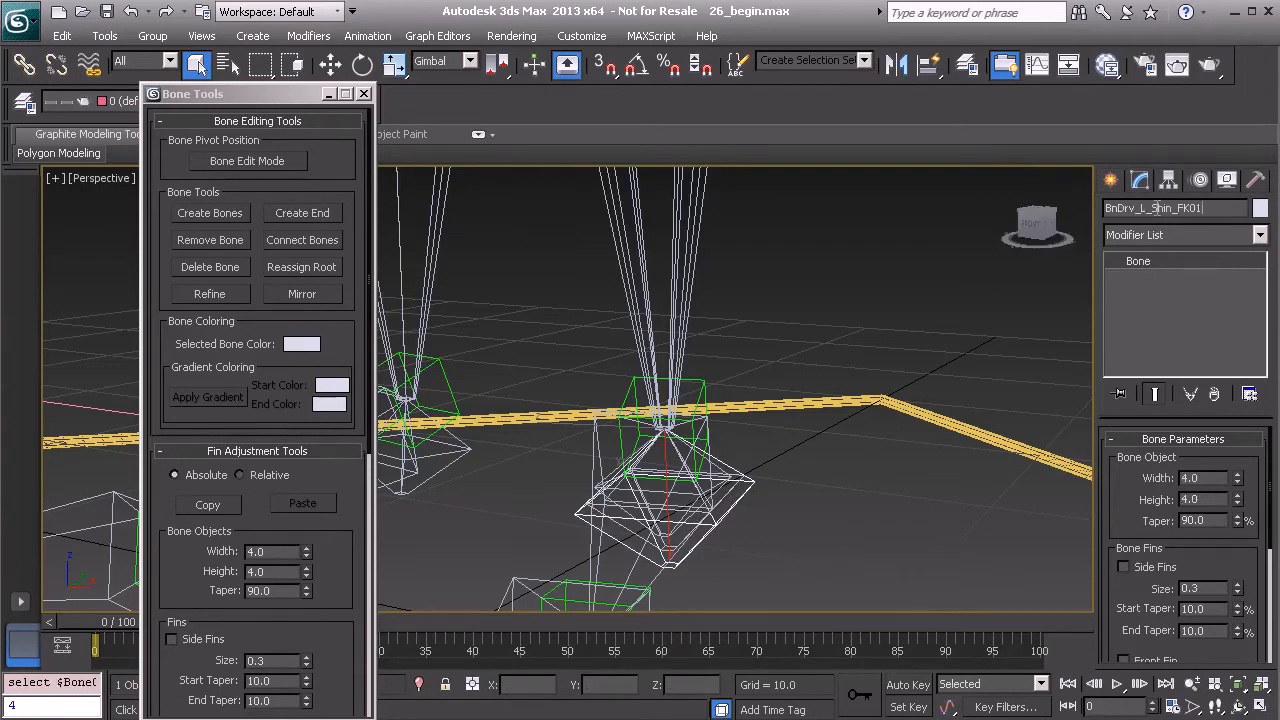
left_click_drag(1153, 208, 1176, 211)
type("Ankle")
middle_click_drag(766, 343, 617, 437, "alt")
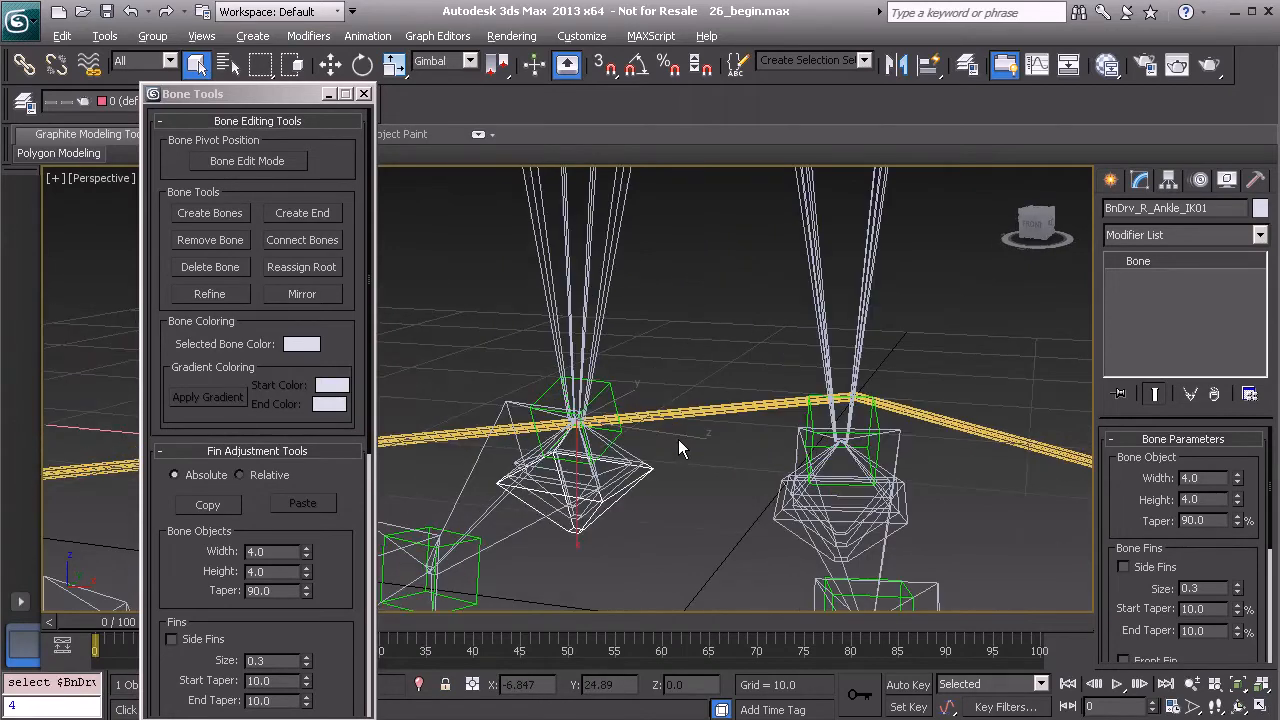
key("ctrl+v")
Step: Select the left leg's whole outermost IK chain of thigh, shin and ankle bones
middle_click_drag(640, 464, 726, 450, "alt")
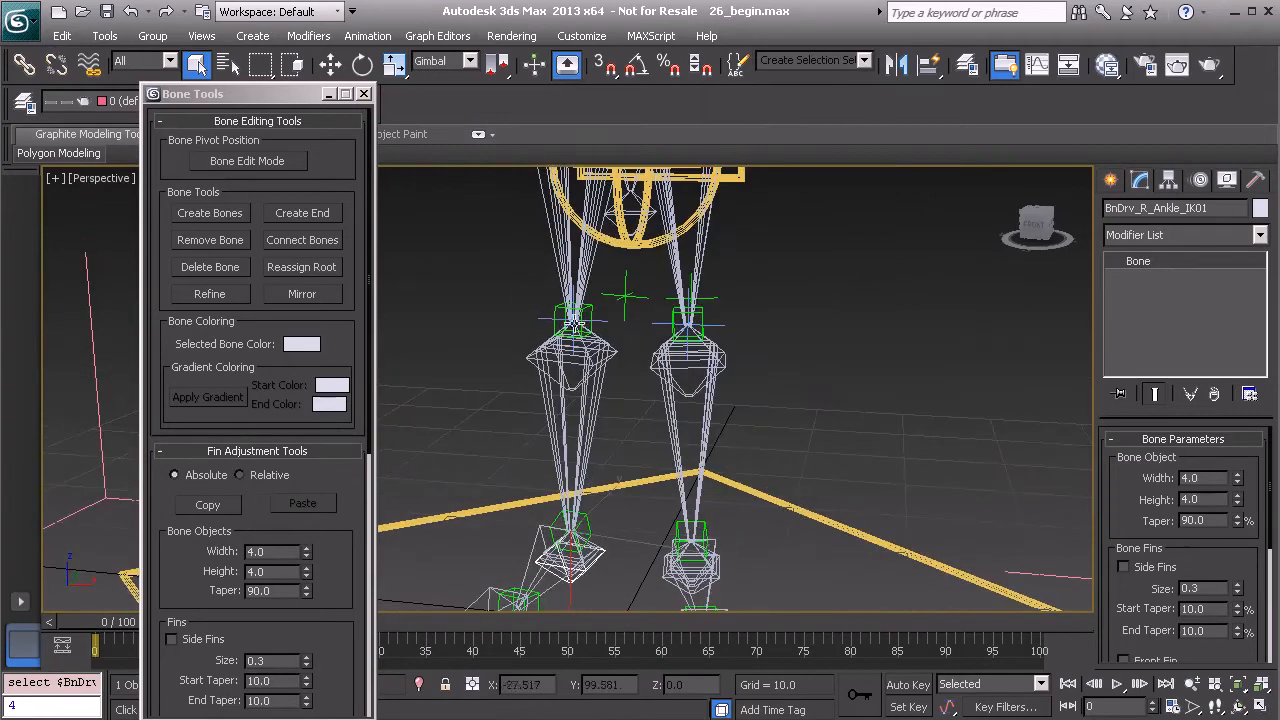
middle_click_drag(637, 310, 701, 319, "alt")
middle_click_drag(691, 261, 683, 321)
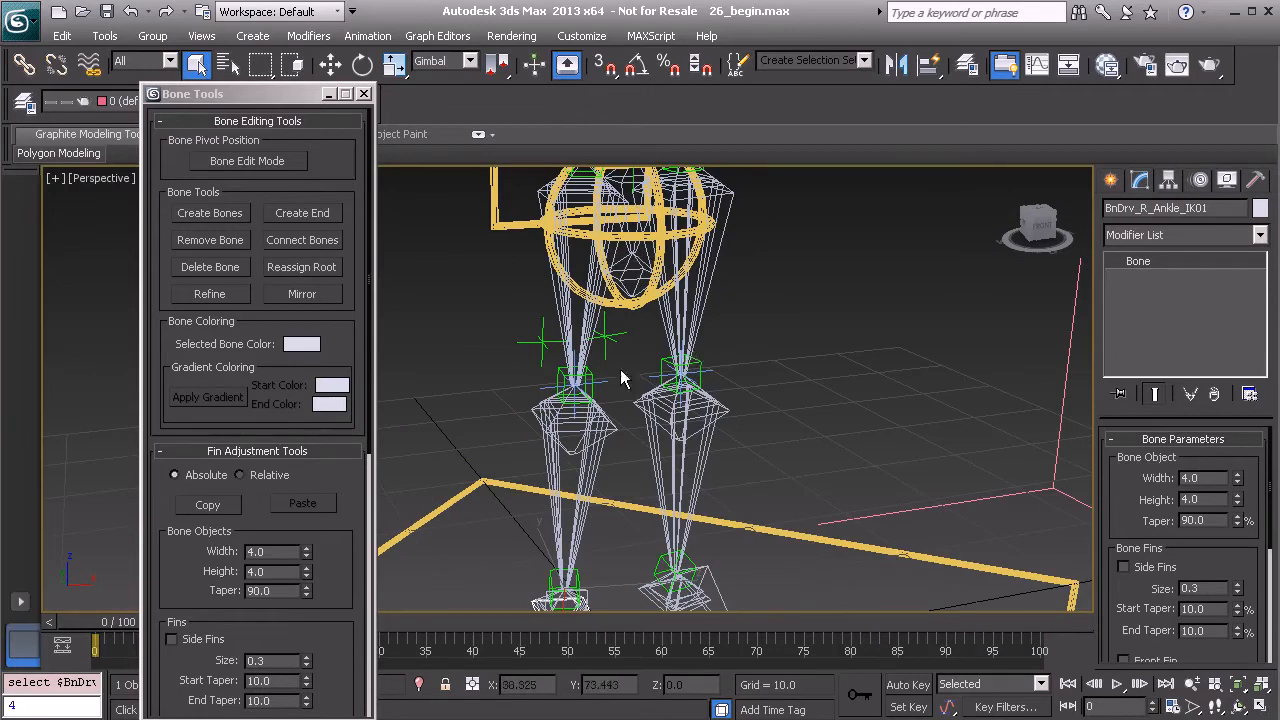
middle_click_drag(683, 348, 650, 364, "alt")
scroll(702, 328, "up", 2)
scroll(657, 362, "up", 2)
left_click(730, 247)
double_click(728, 247)
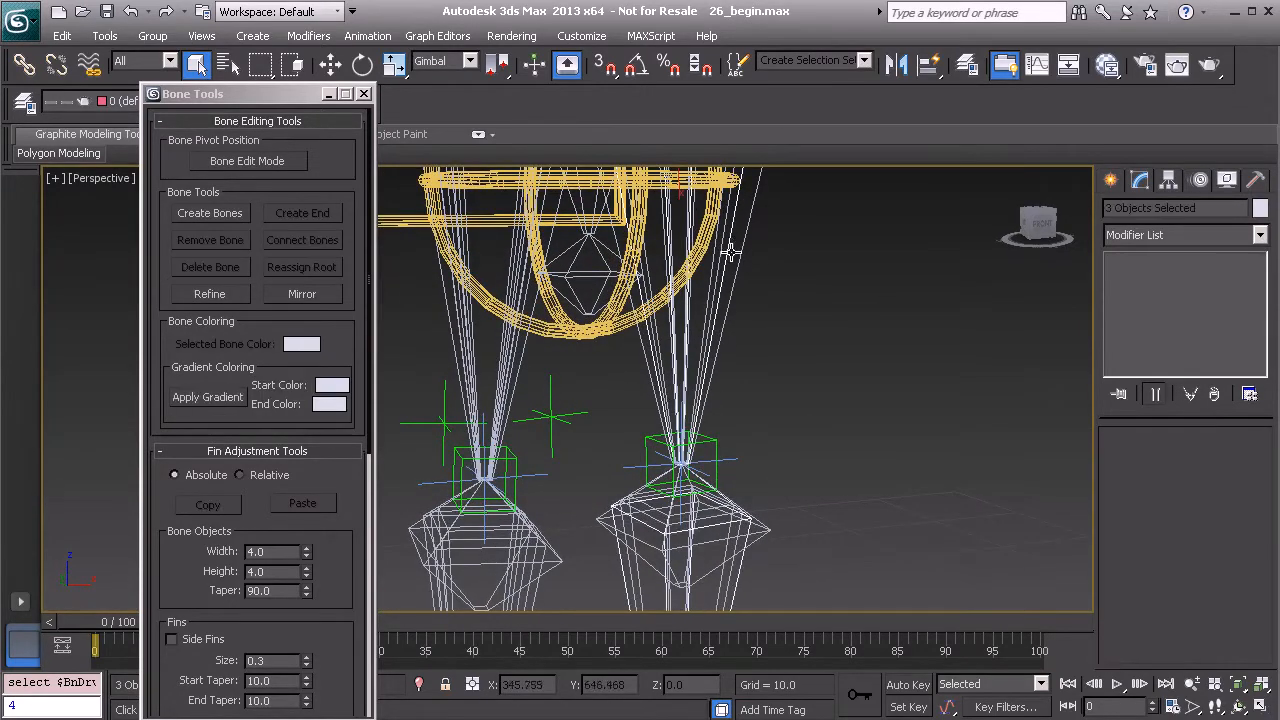
Step: Set the bone gradient's start color to pure red (255, 0, 0)
scroll(708, 375, "down", 3)
middle_click_drag(686, 436, 691, 333)
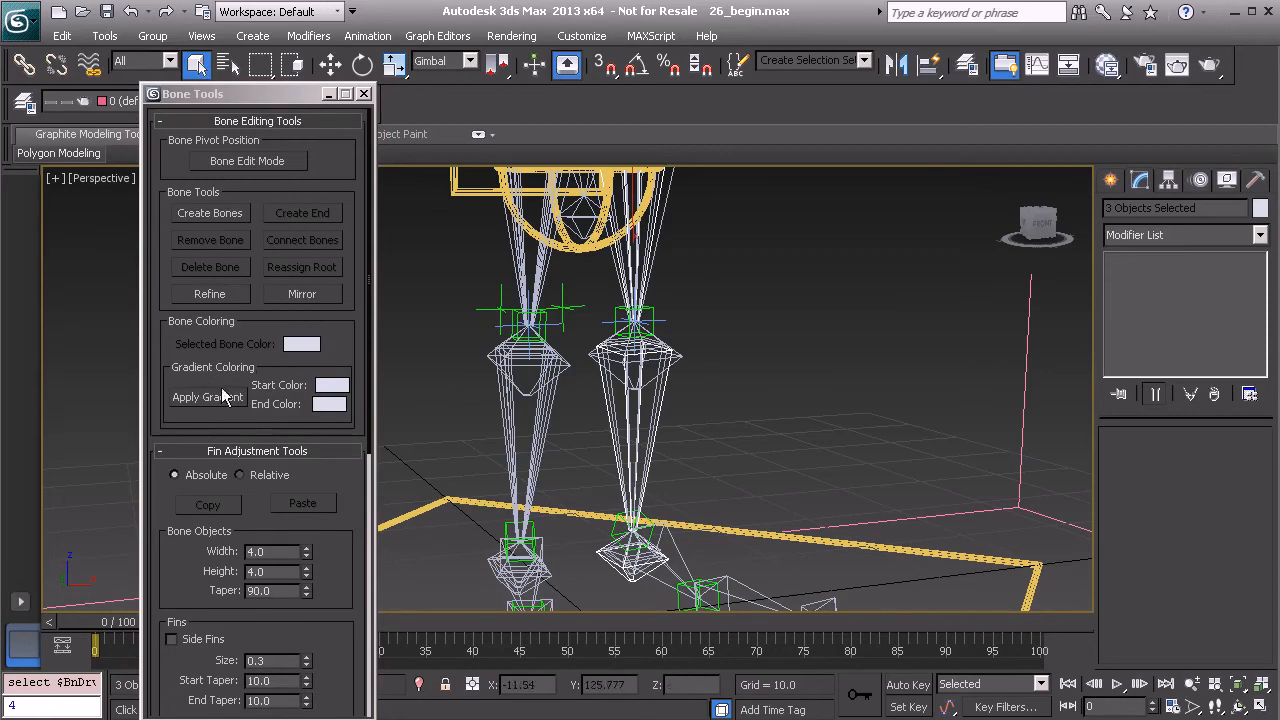
left_click(333, 387)
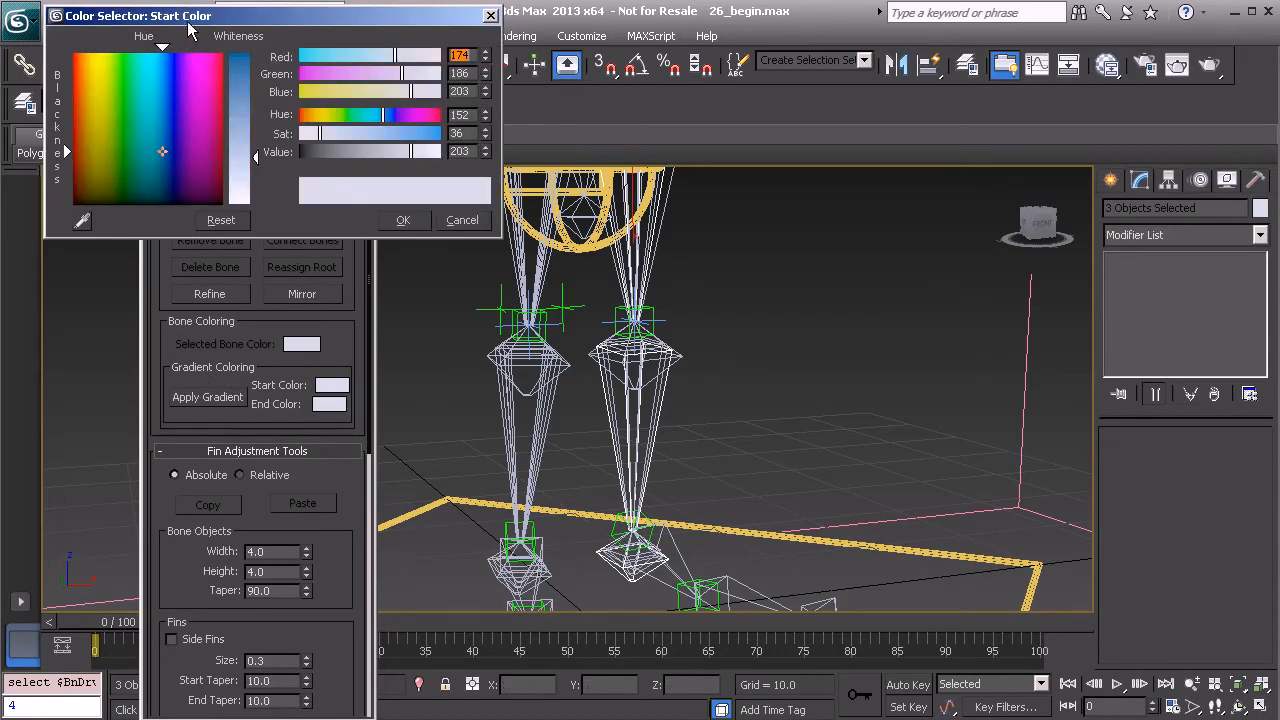
left_click_drag(190, 15, 267, 35)
left_click(155, 101)
left_click_drag(146, 99, 150, 73)
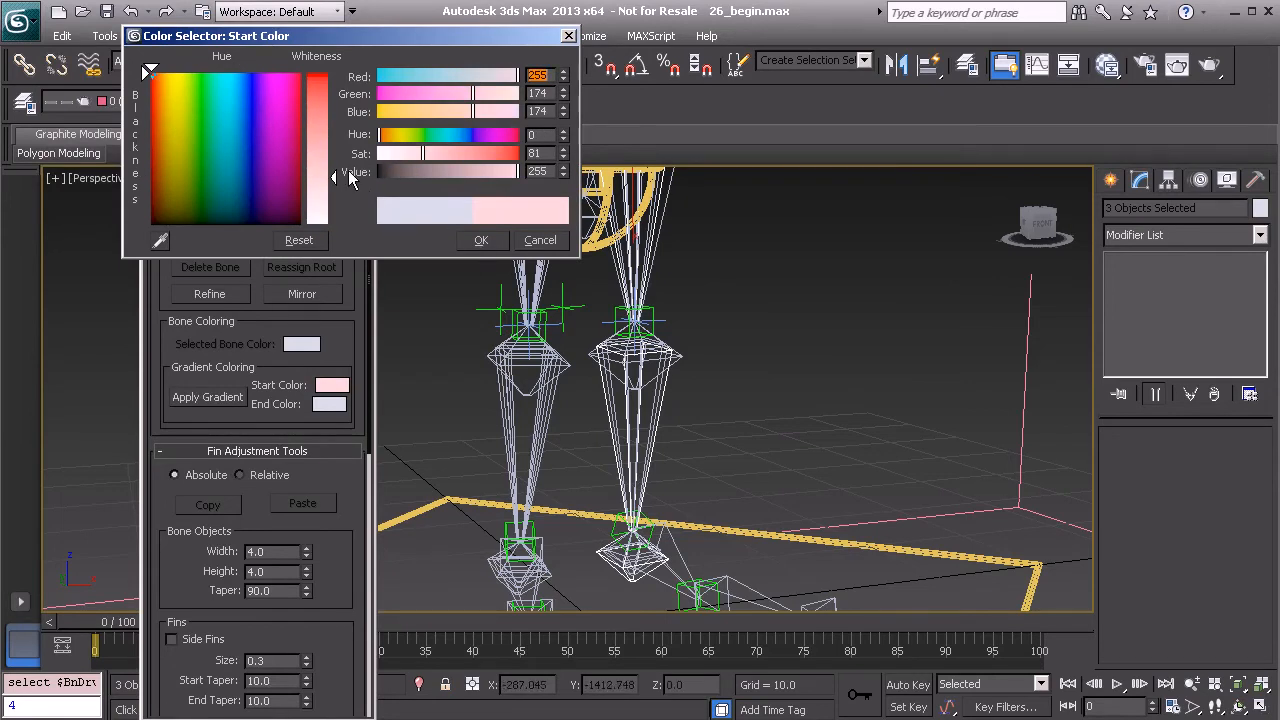
left_click_drag(336, 178, 335, 74)
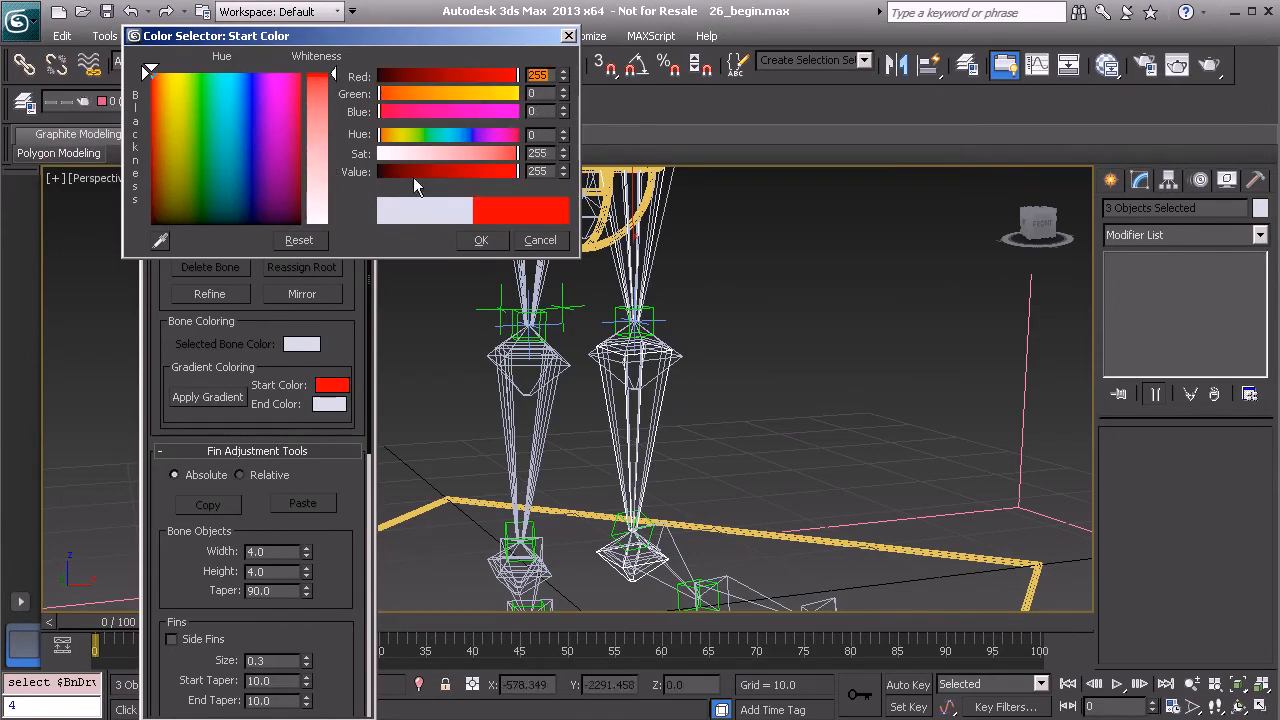
left_click(484, 240)
Step: Set the gradient's end color to the same red, apply the gradient to the IK chain, and deselect it
left_click(329, 404)
left_click_drag(238, 155, 149, 70)
left_click_drag(333, 178, 335, 74)
left_click(481, 240)
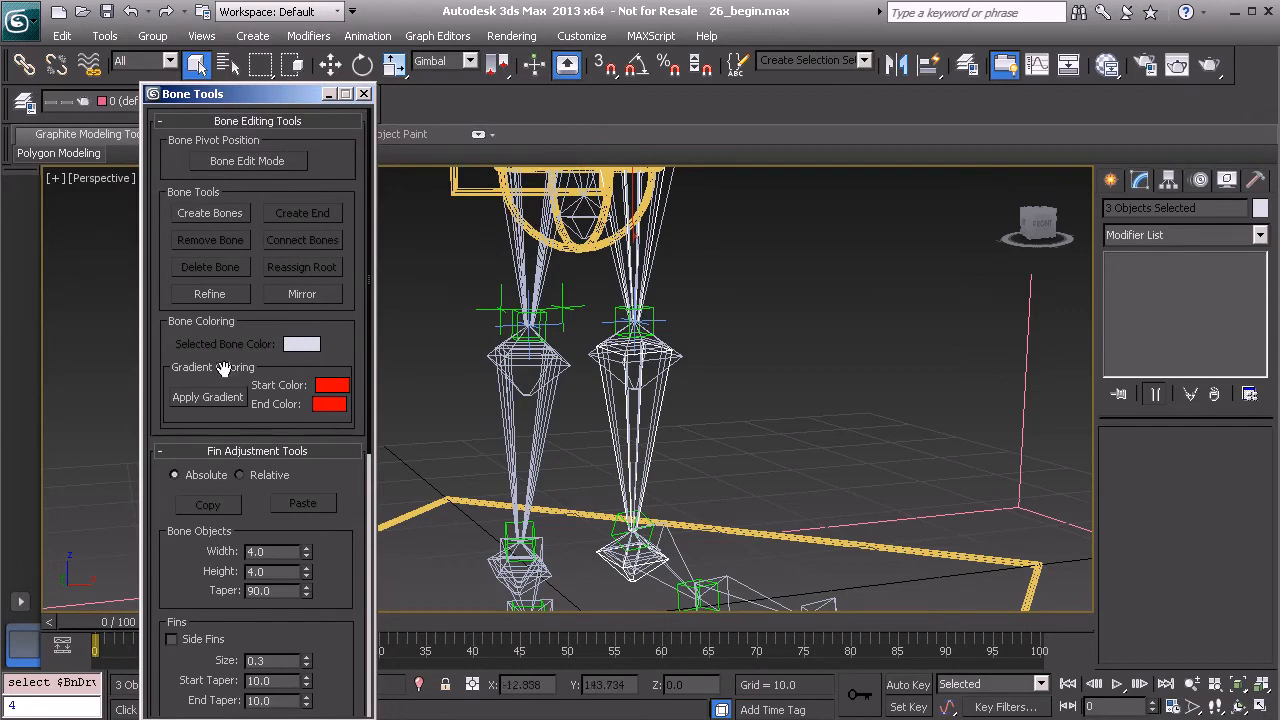
left_click(210, 398)
left_click(738, 402)
Step: Select the left leg's whole FK chain, starting from BnDrv_L_Thigh_FK01
mouse_move(739, 396)
middle_mouse_down("alt")
mouse_move(731, 434)
mouse_move(654, 365)
mouse_move(664, 312)
middle_mouse_up("alt")
left_click(693, 210)
middle_click_drag(693, 210, 676, 312, "alt")
left_click(676, 314)
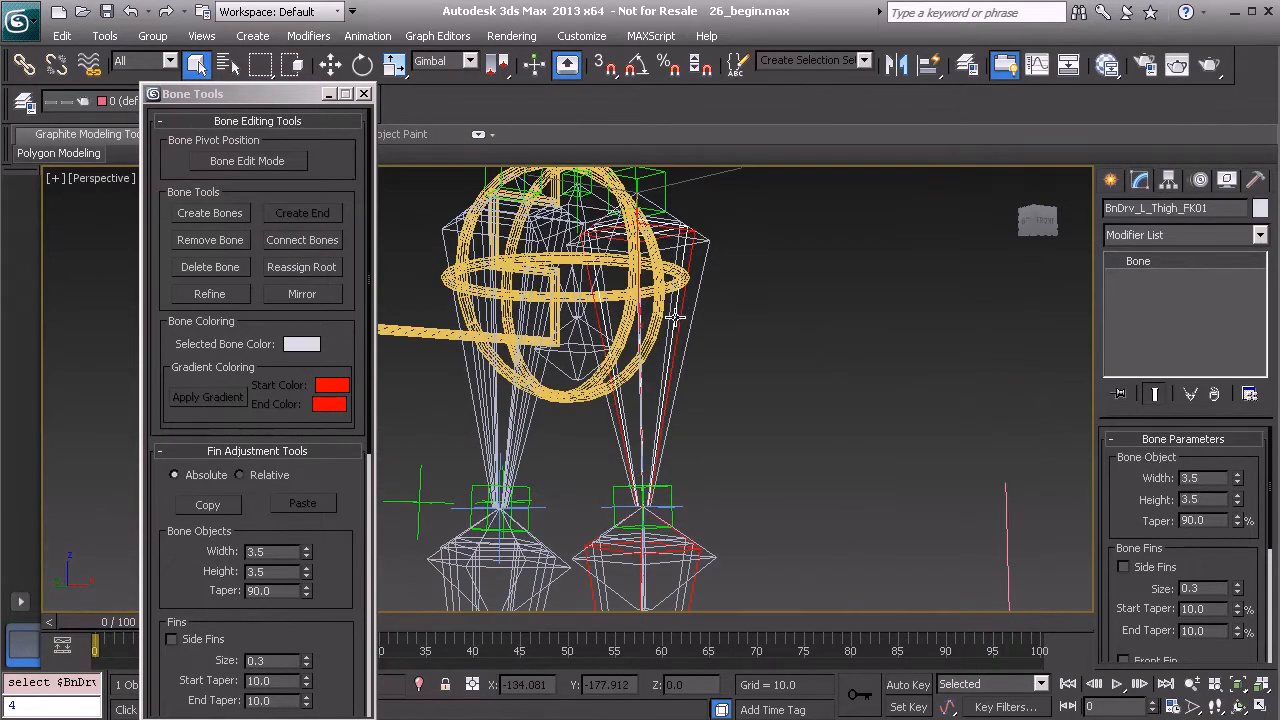
double_click(676, 316)
double_click(672, 317)
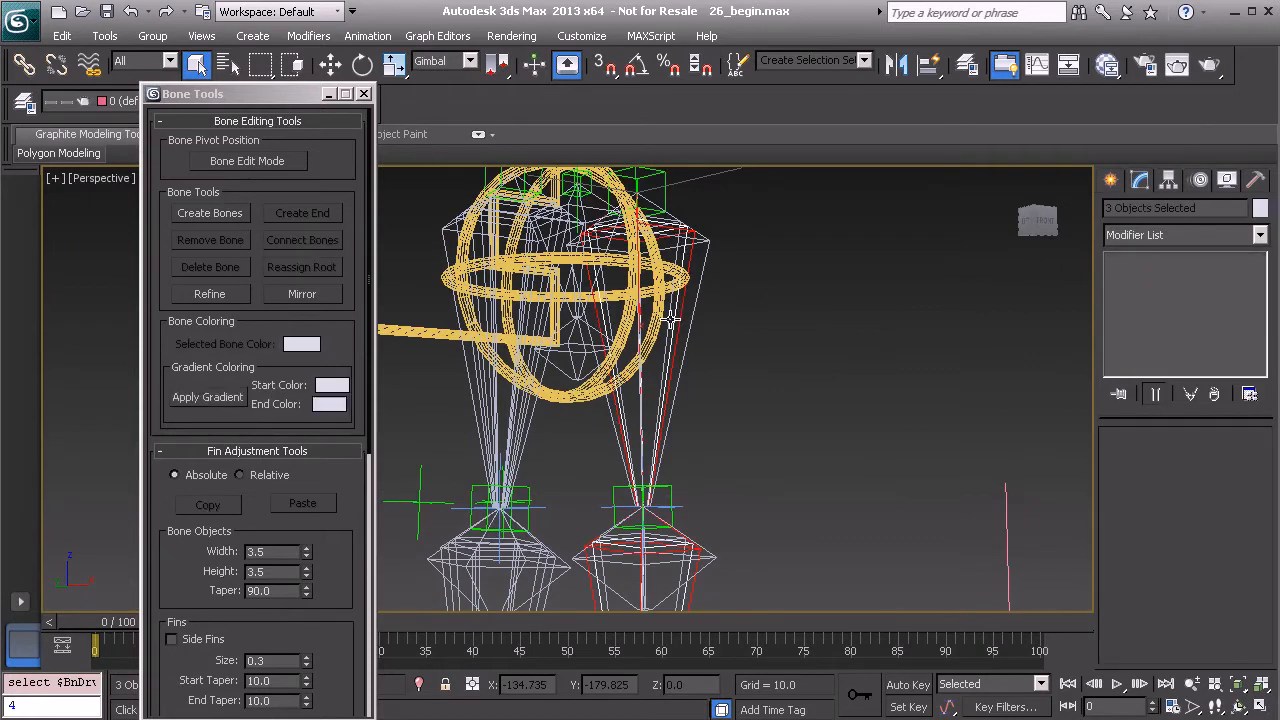
Step: Set the gradient's start color for the FK chain to yellow (253, 220, 0)
mouse_move(676, 331)
middle_mouse_down("alt")
mouse_move(651, 457)
mouse_move(660, 323)
middle_mouse_up("alt")
scroll(660, 323, "down", 5)
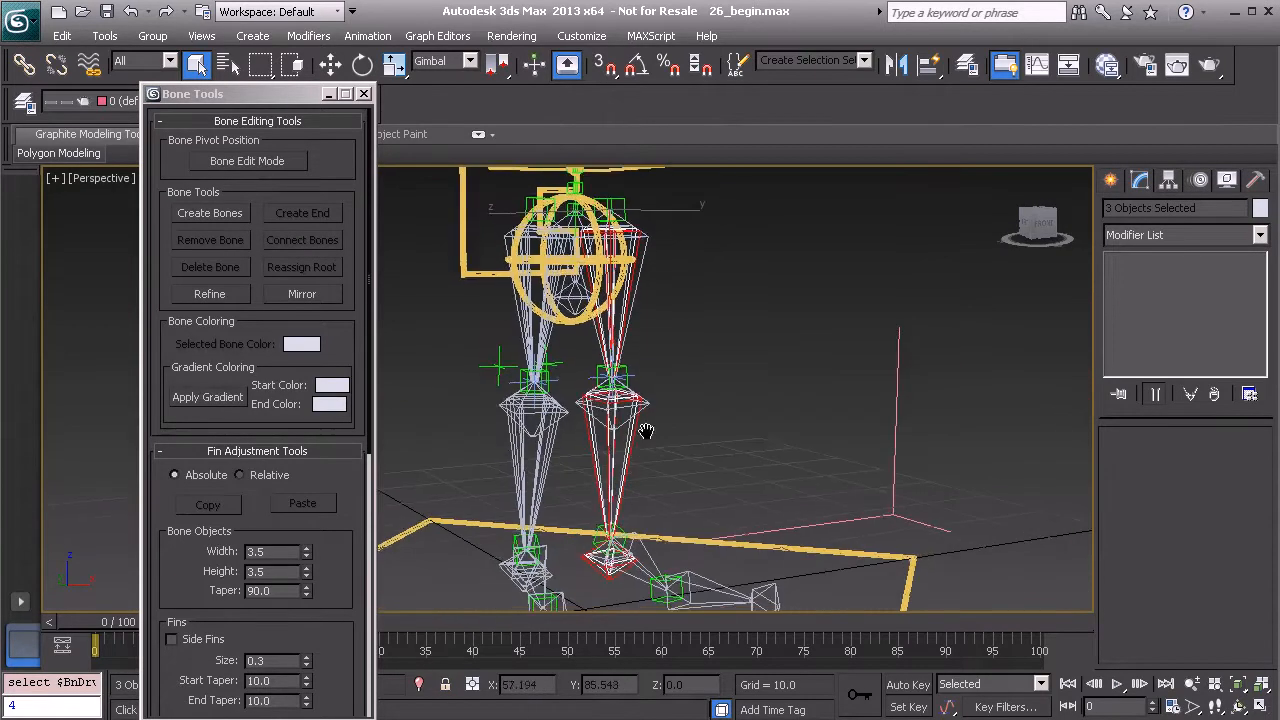
left_click(340, 387)
left_click_drag(248, 192, 170, 84)
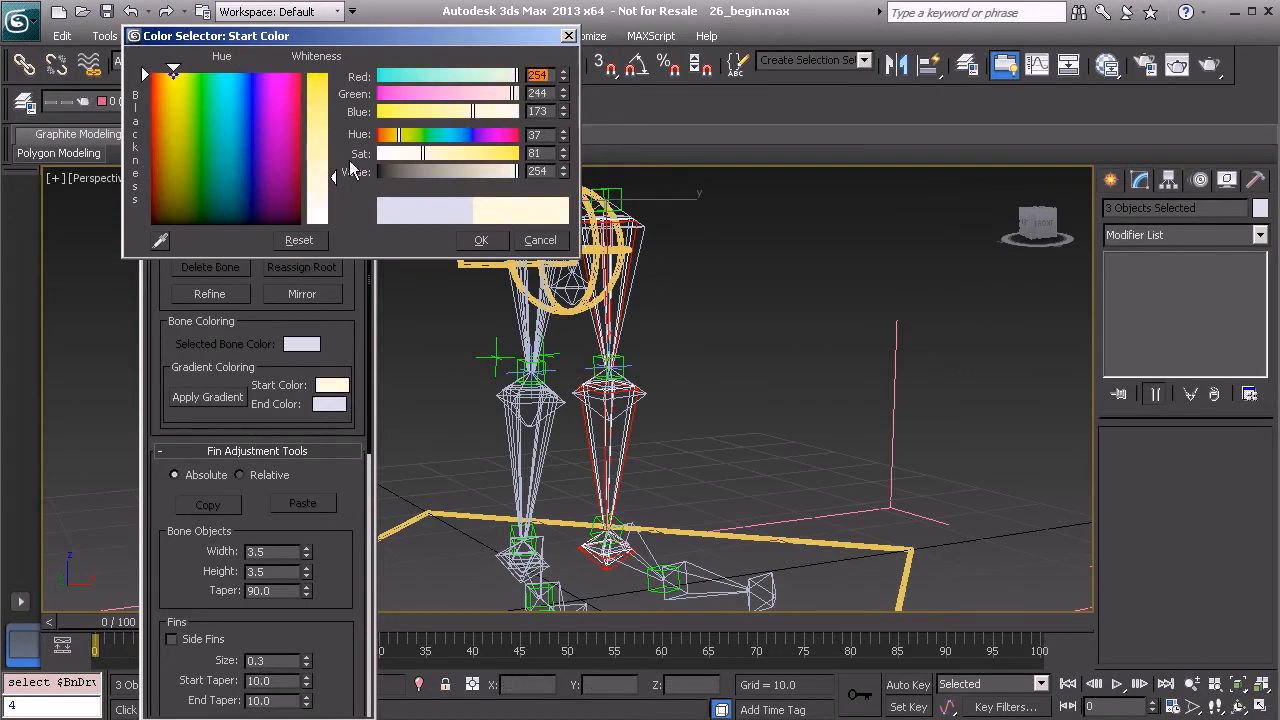
left_click_drag(335, 177, 332, 86)
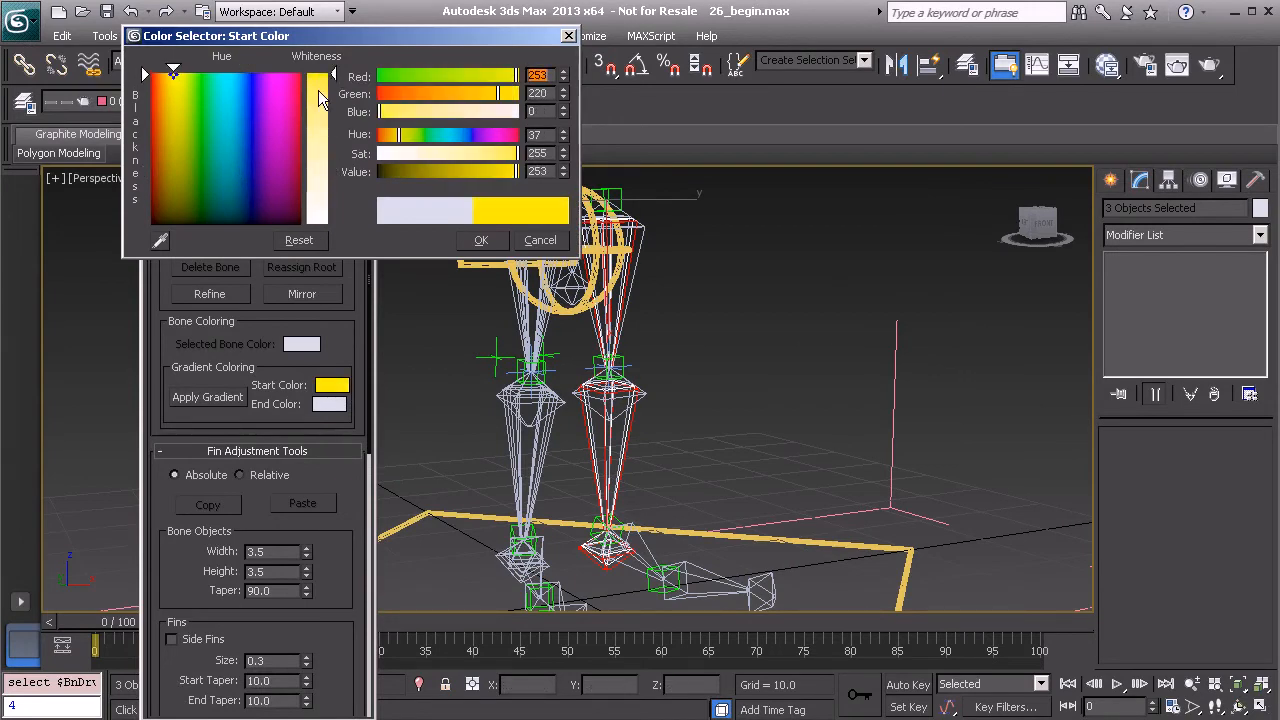
left_click(480, 242)
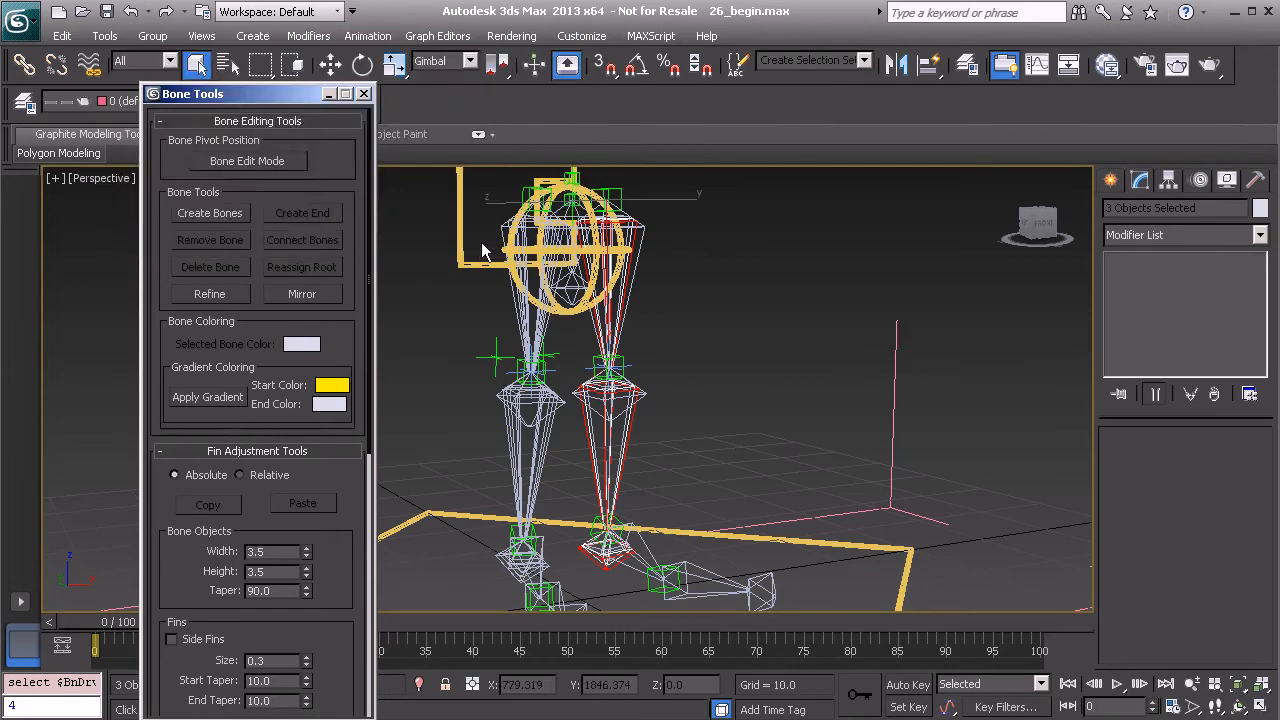
Step: Set the gradient's end color to yellow (255, 246, 0), apply the gradient to the FK chain, and deselect it
left_click(330, 404)
left_click_drag(186, 116, 175, 71)
left_click_drag(344, 178, 336, 75)
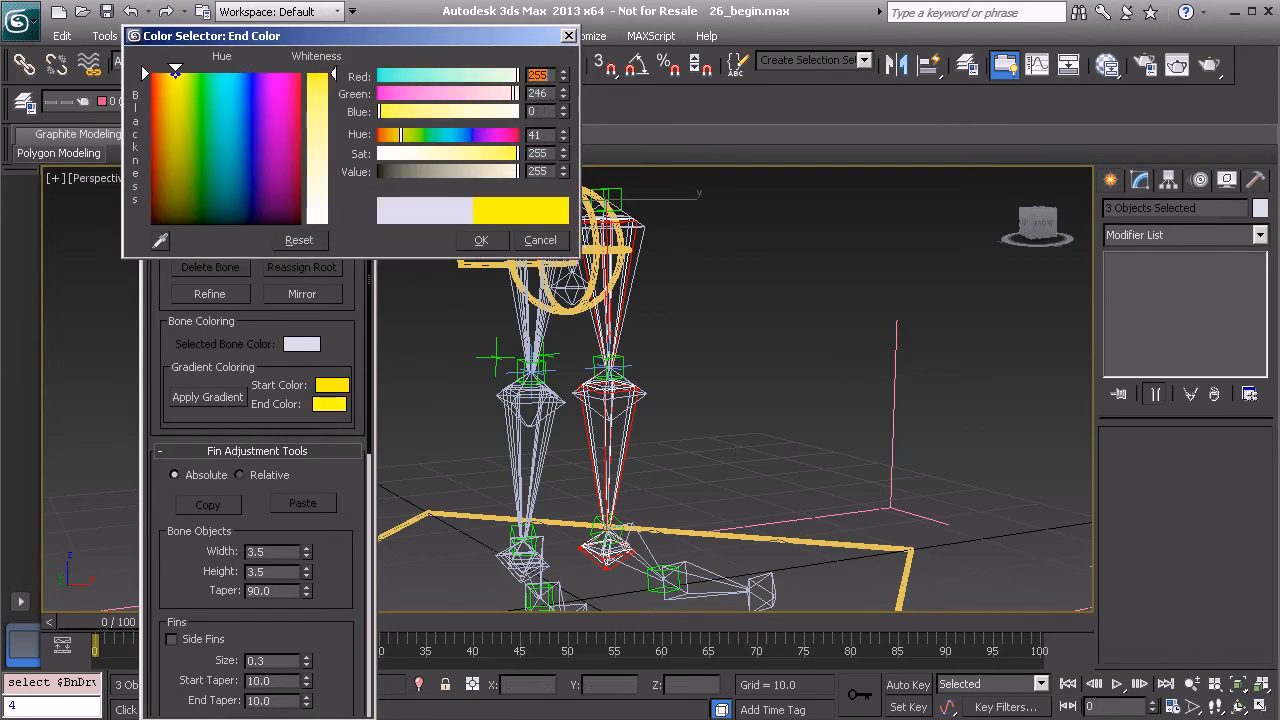
left_click(481, 242)
left_click(213, 395)
left_click(725, 383)
middle_click_drag(725, 383, 561, 377, "alt")
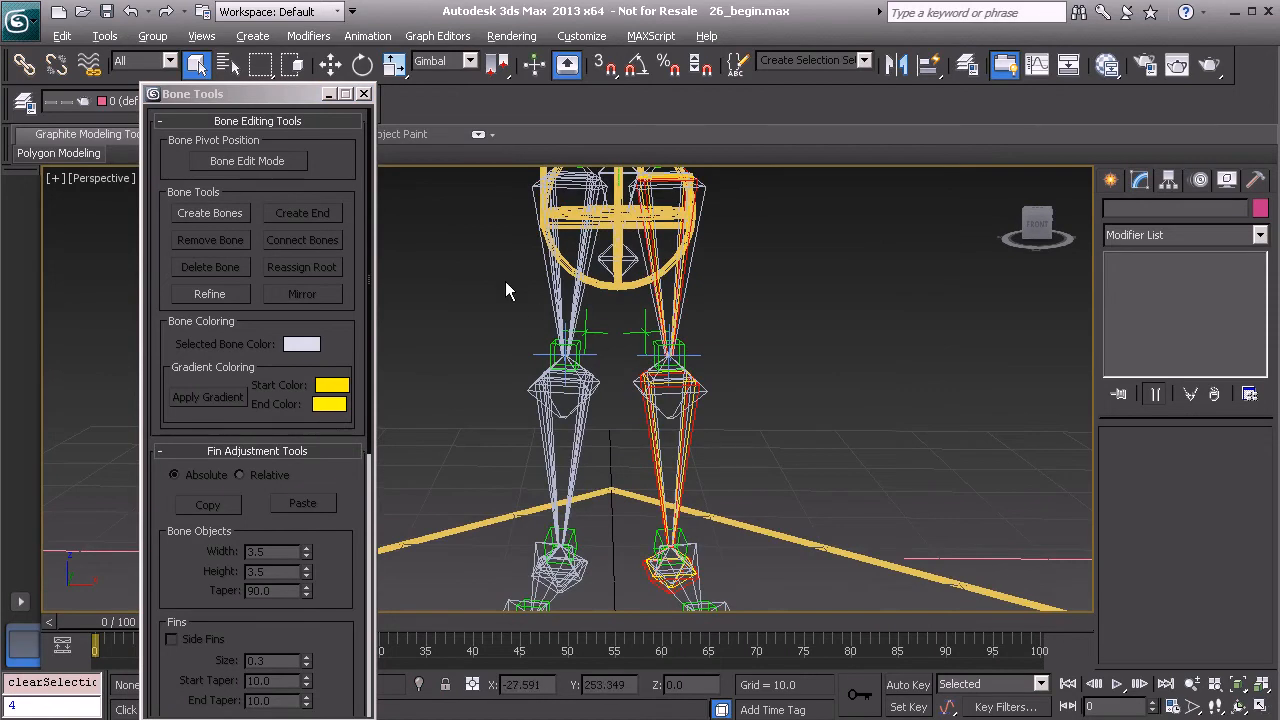
Step: Examine the color-coded red and yellow bone chains on both legs from several angles, closing Bone Tools along the way
middle_click_drag(505, 281, 458, 338, "alt")
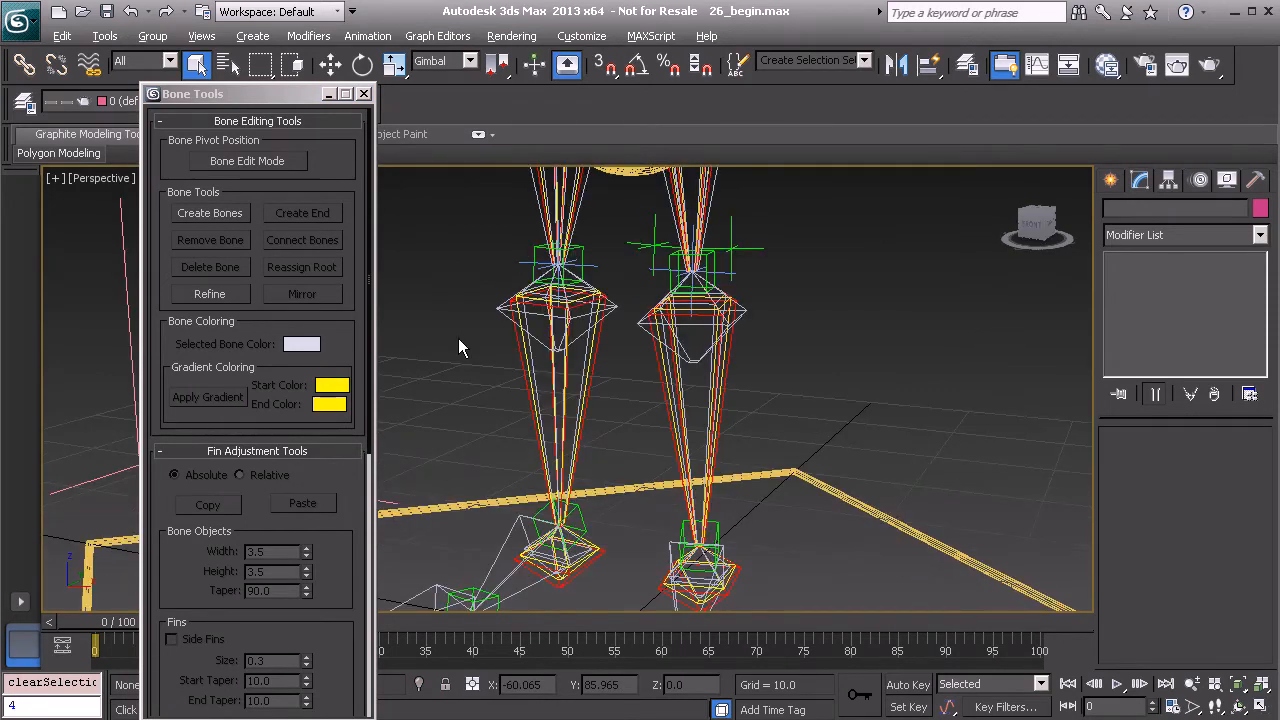
middle_click_drag(657, 345, 720, 330, "alt")
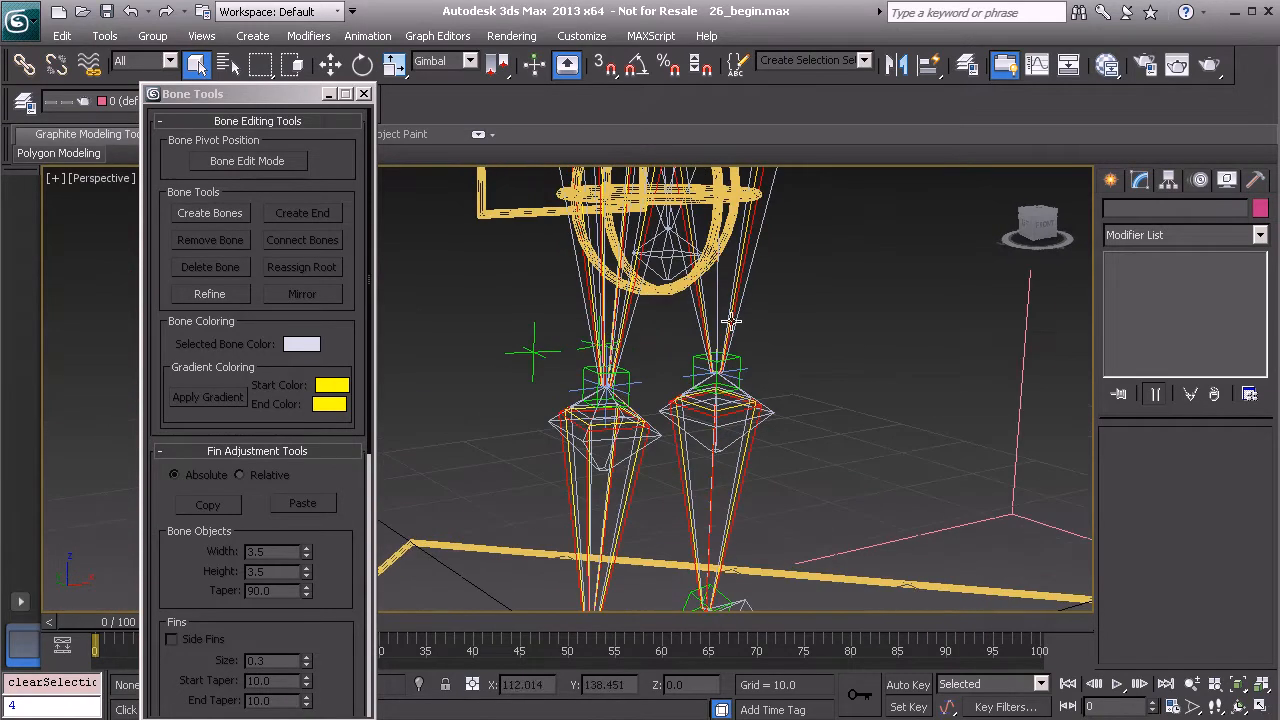
left_click(363, 93)
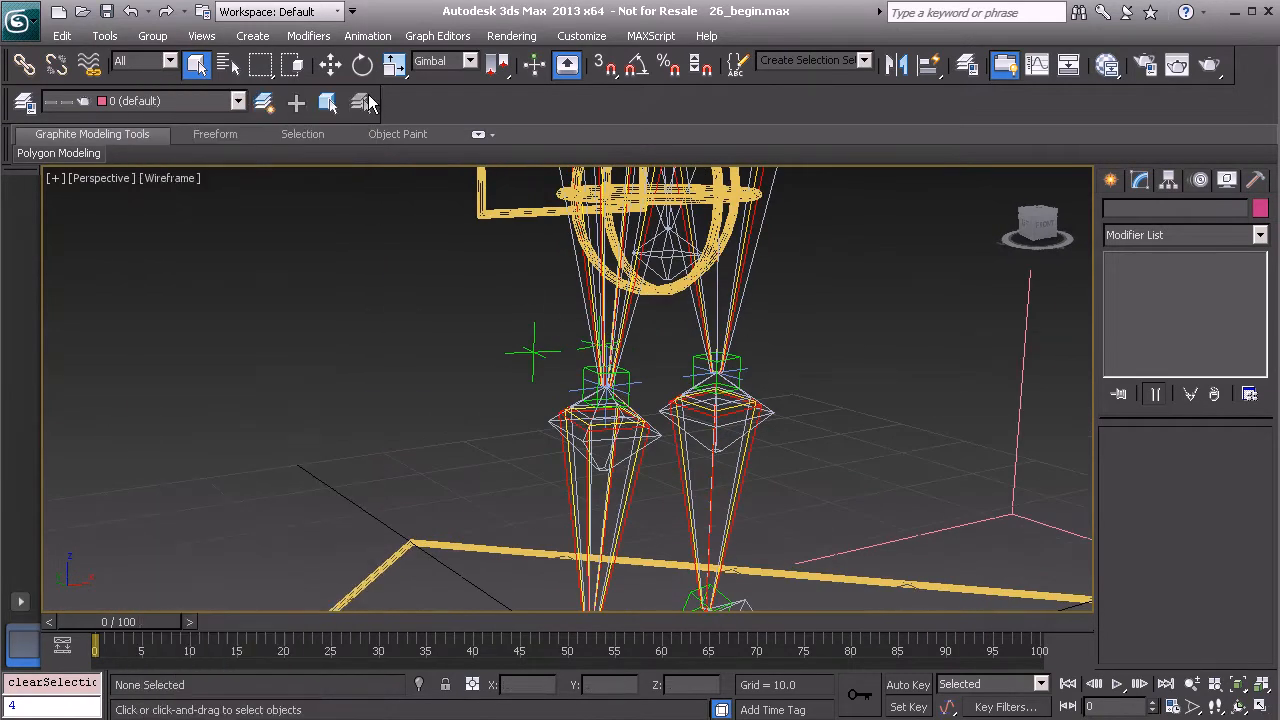
middle_click_drag(636, 406, 565, 555, "alt")
middle_click_drag(571, 488, 485, 397, "alt")
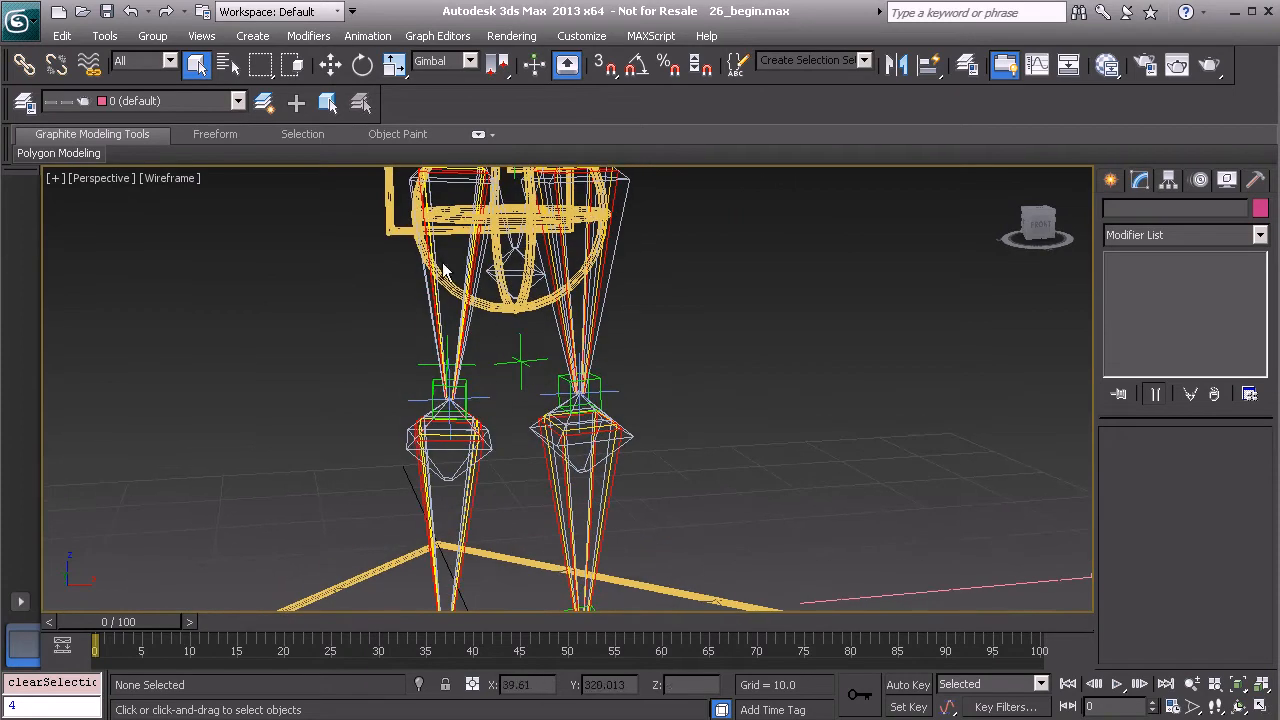
middle_click_drag(483, 296, 443, 284, "alt")
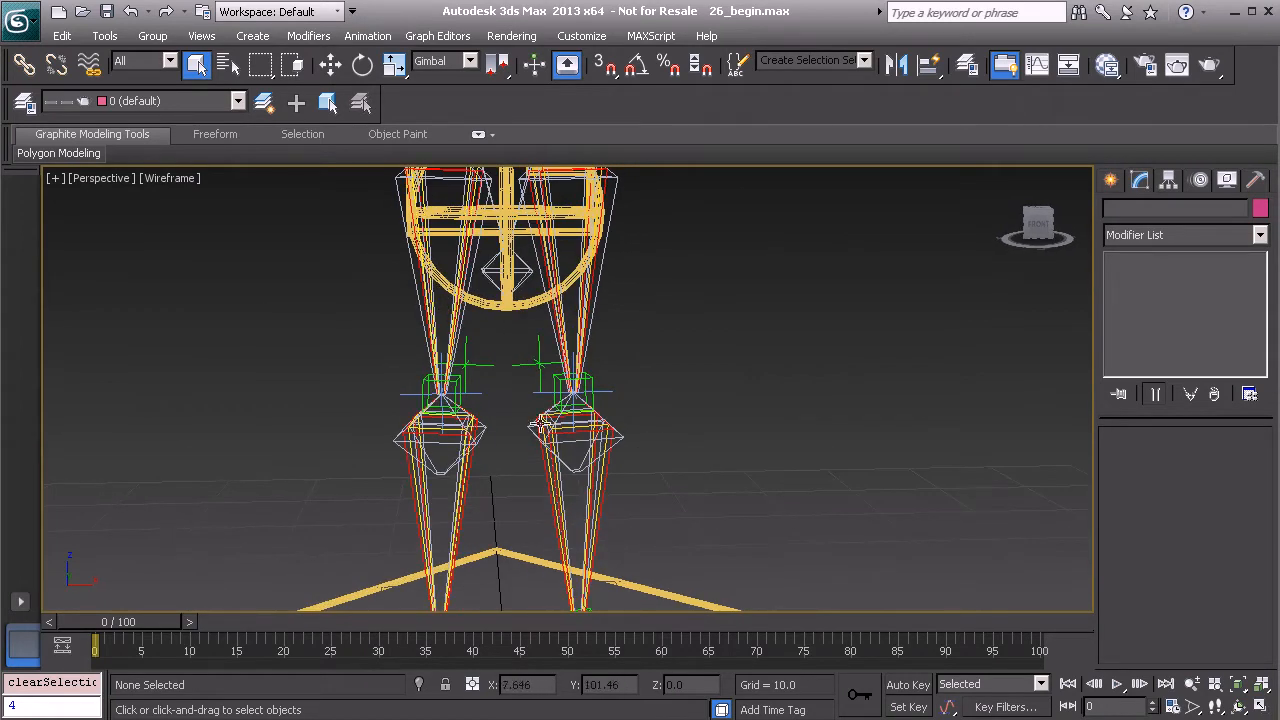
scroll(495, 415, "up", 2)
scroll(605, 410, "up", 5)
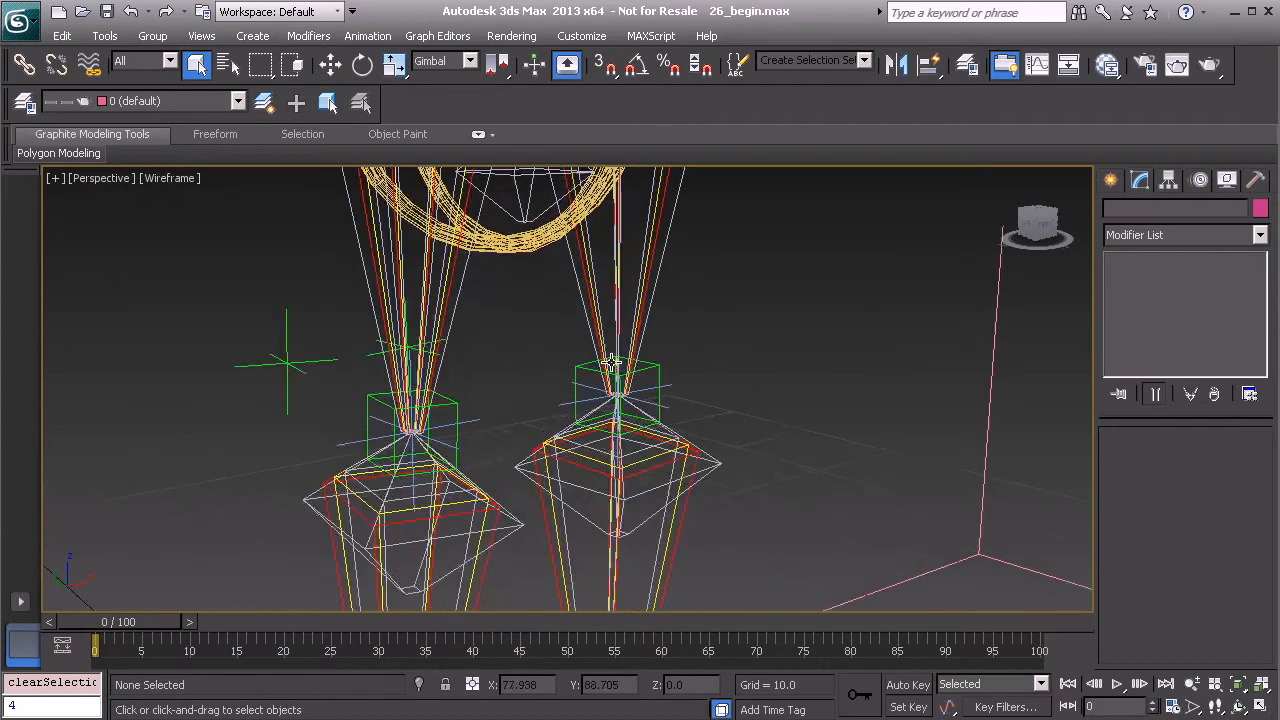
Step: Add an orientation constraint to the left main thigh bone BnDrv_L_Thigh_MAIN01, targeting BnDrv_L_Thigh_IK01
middle_click_drag(612, 431, 615, 424, "alt")
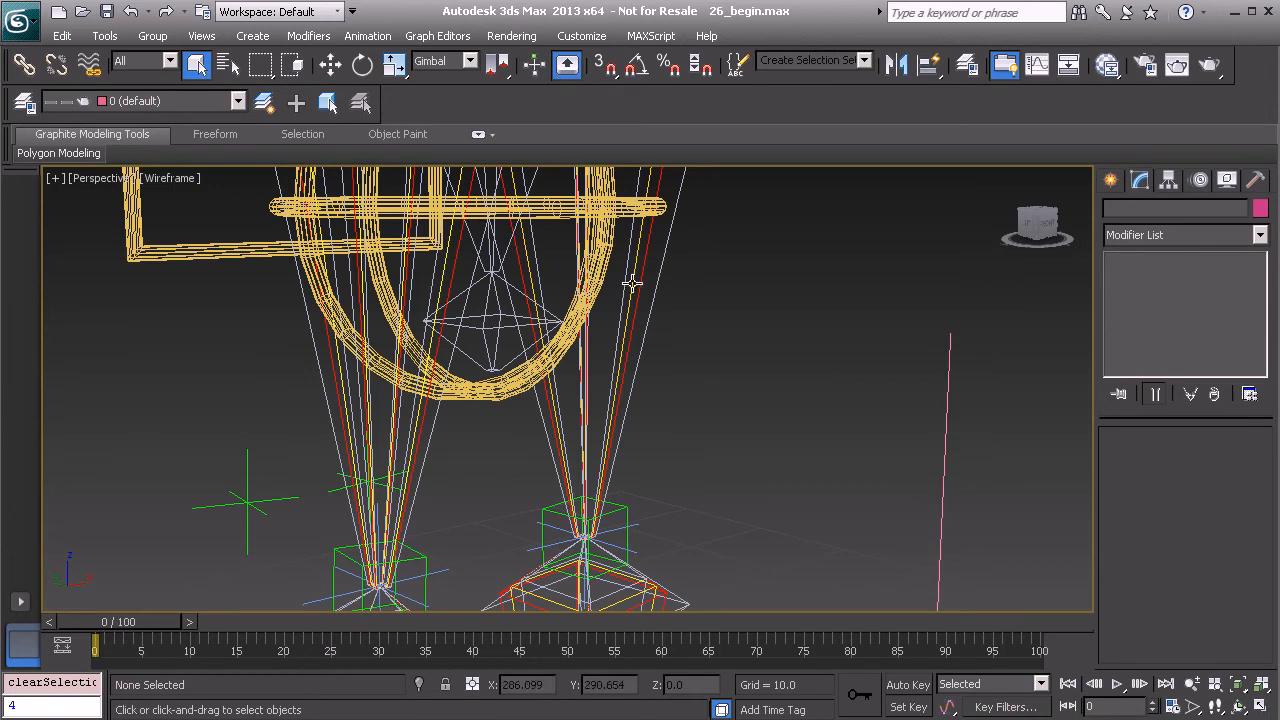
scroll(608, 331, "up", 4)
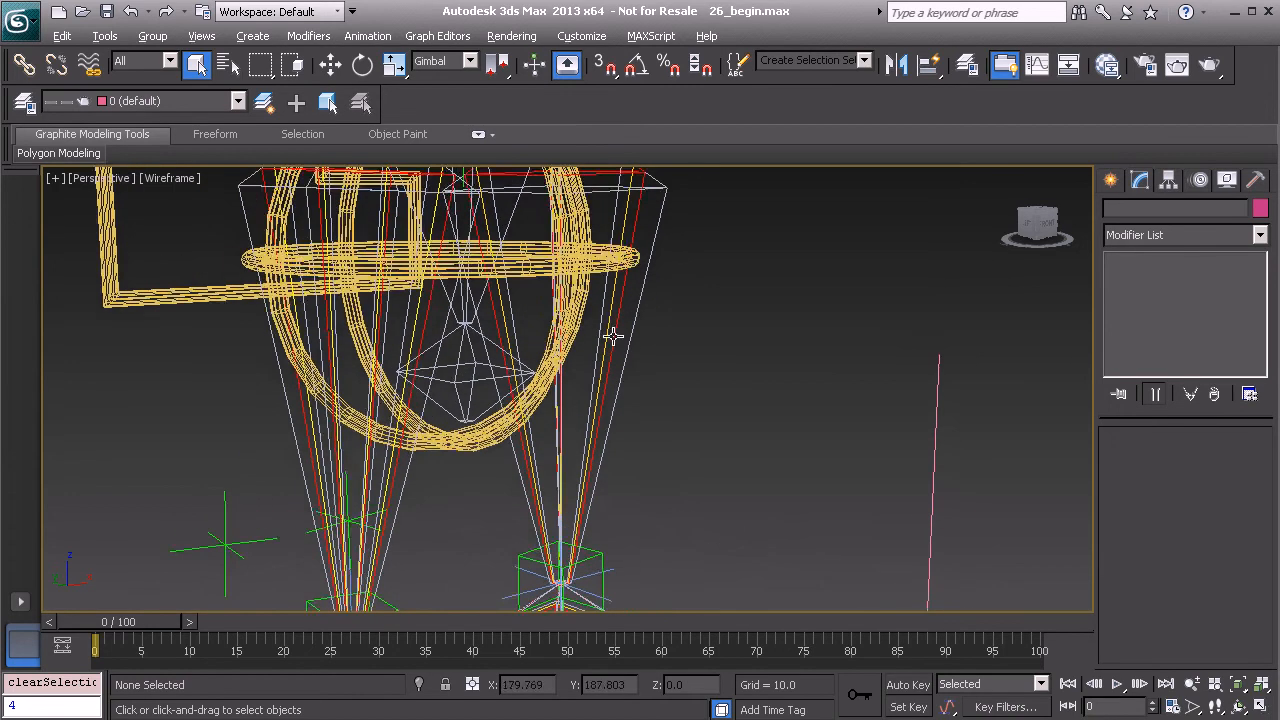
left_click(601, 331)
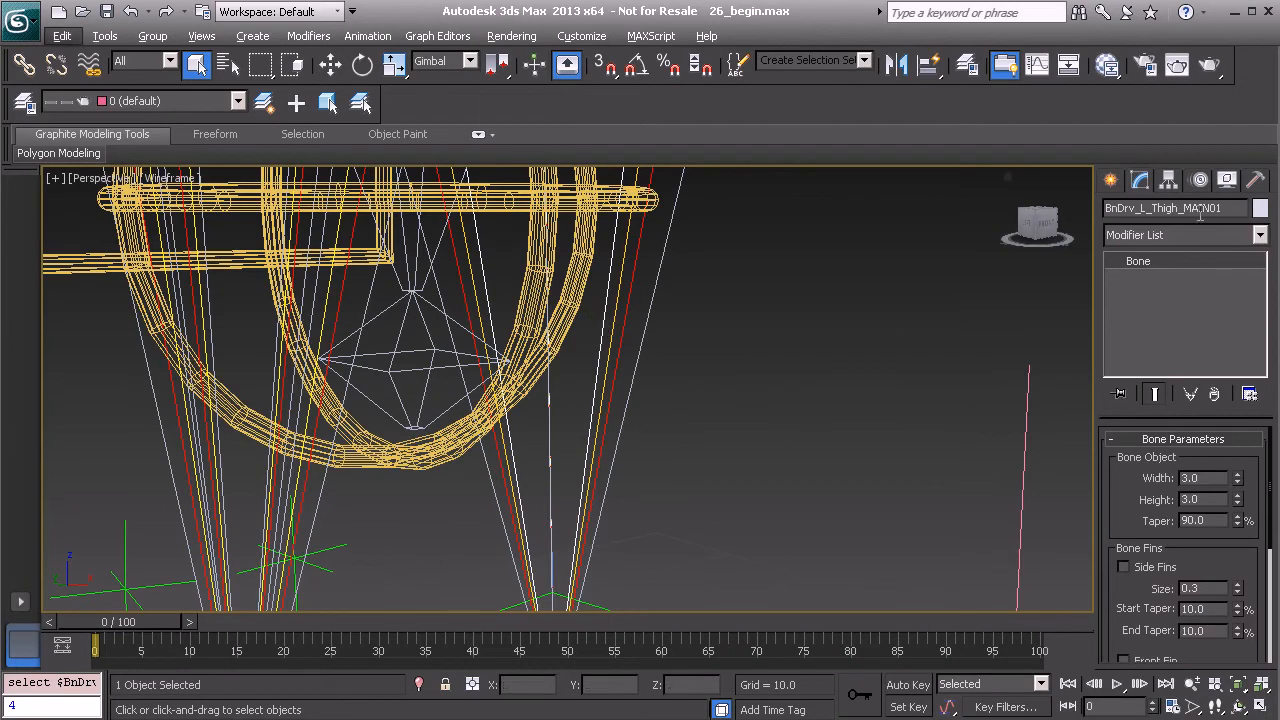
right_click(745, 331)
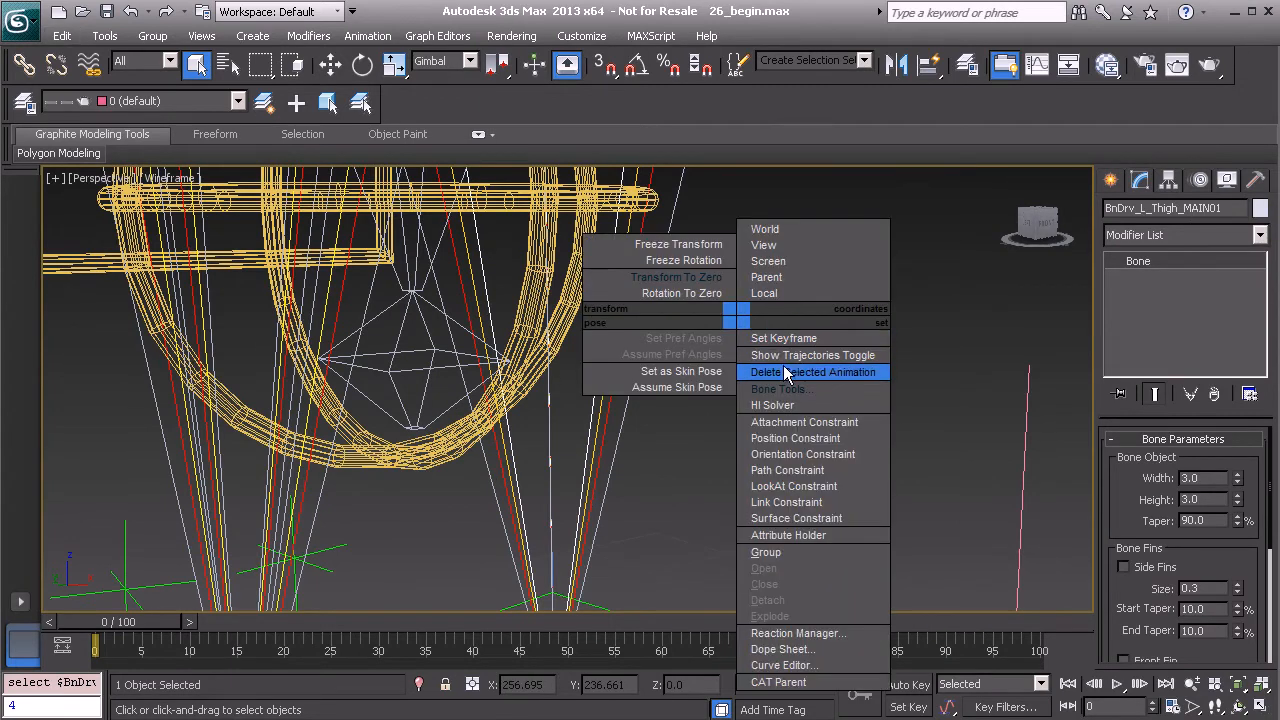
left_click(803, 454)
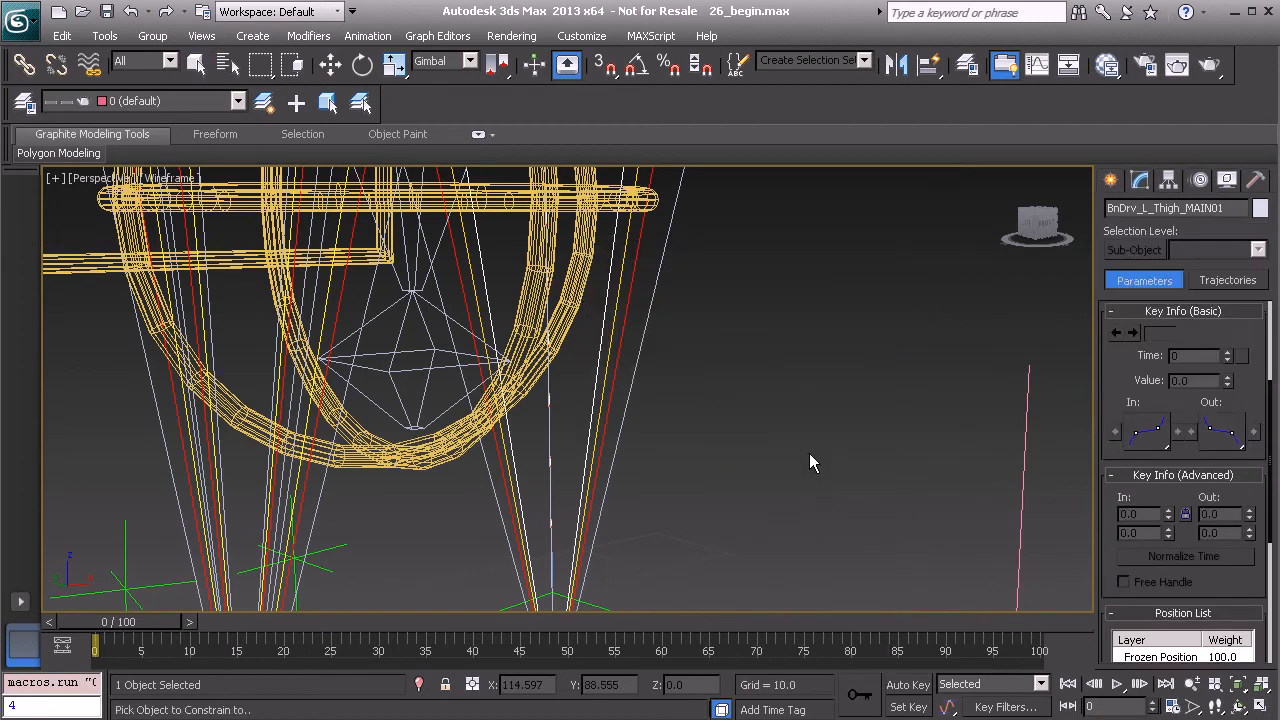
left_click(621, 330)
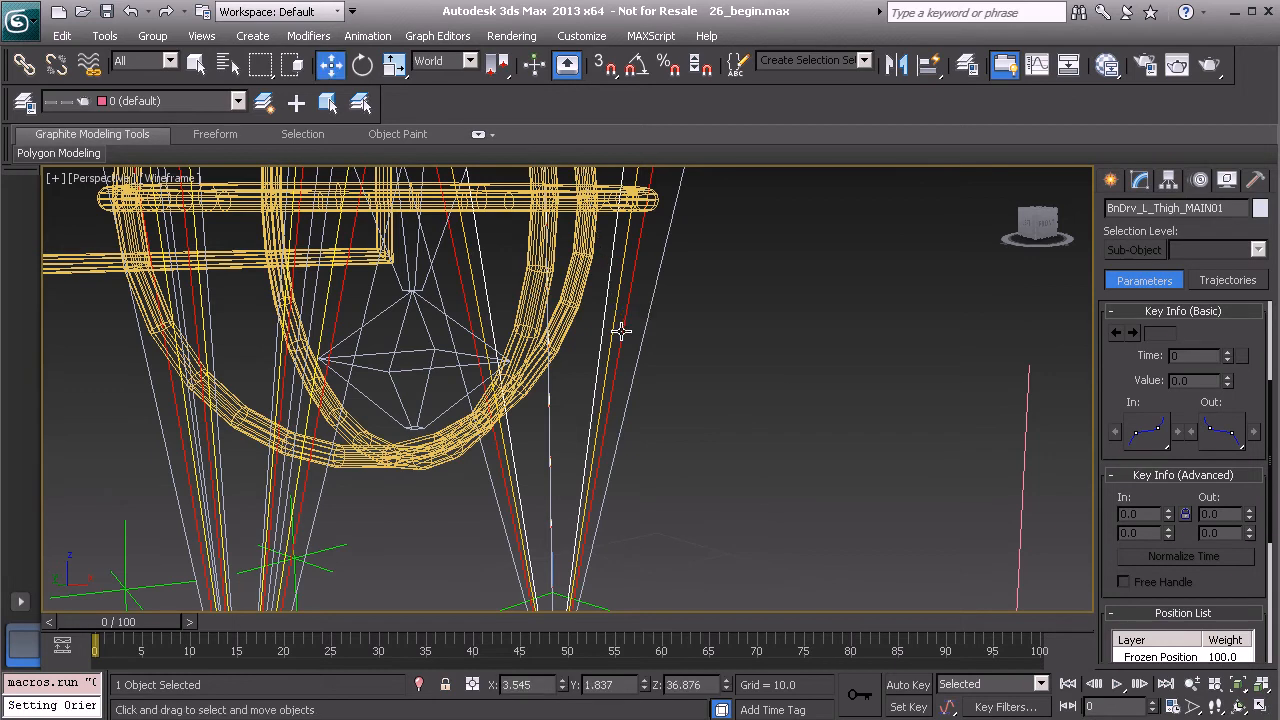
Step: Add BnDrv_L_Thigh_FK01 as a second orientation target for the left main thigh bone, and finish picking targets
left_click_drag(1100, 490, 1099, 548)
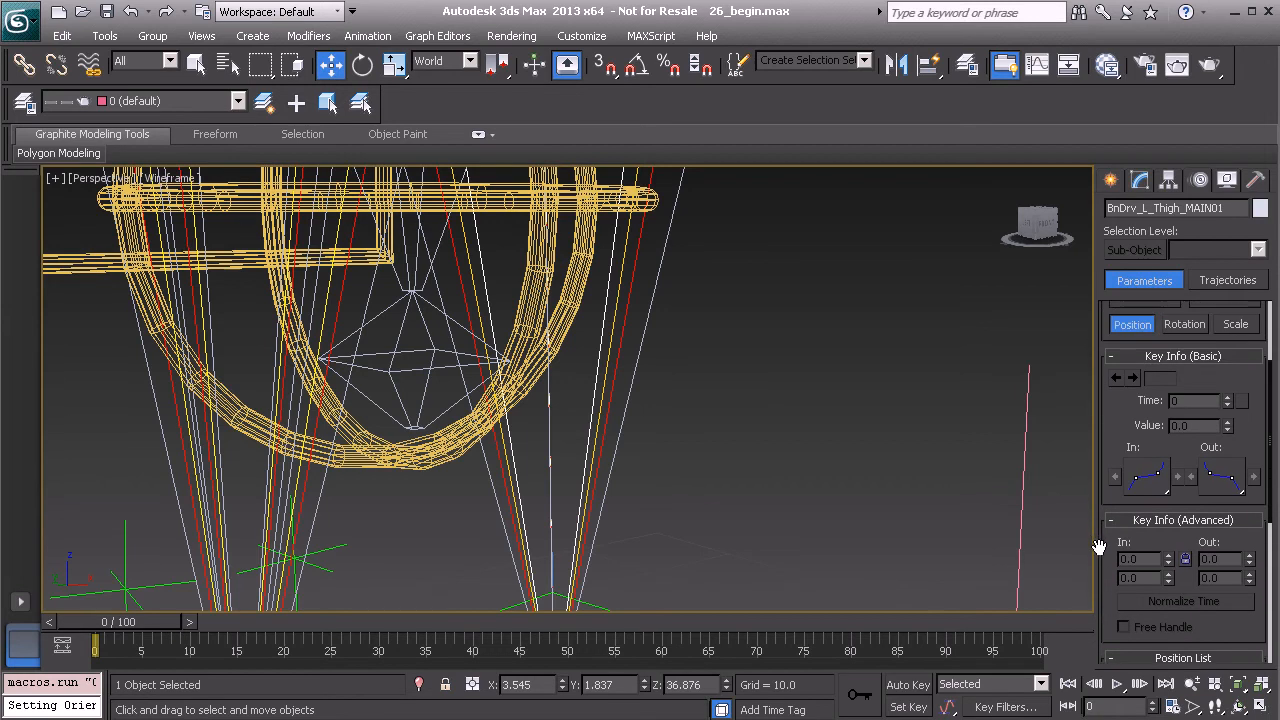
left_click(1178, 329)
scroll(1109, 531, "down", 5)
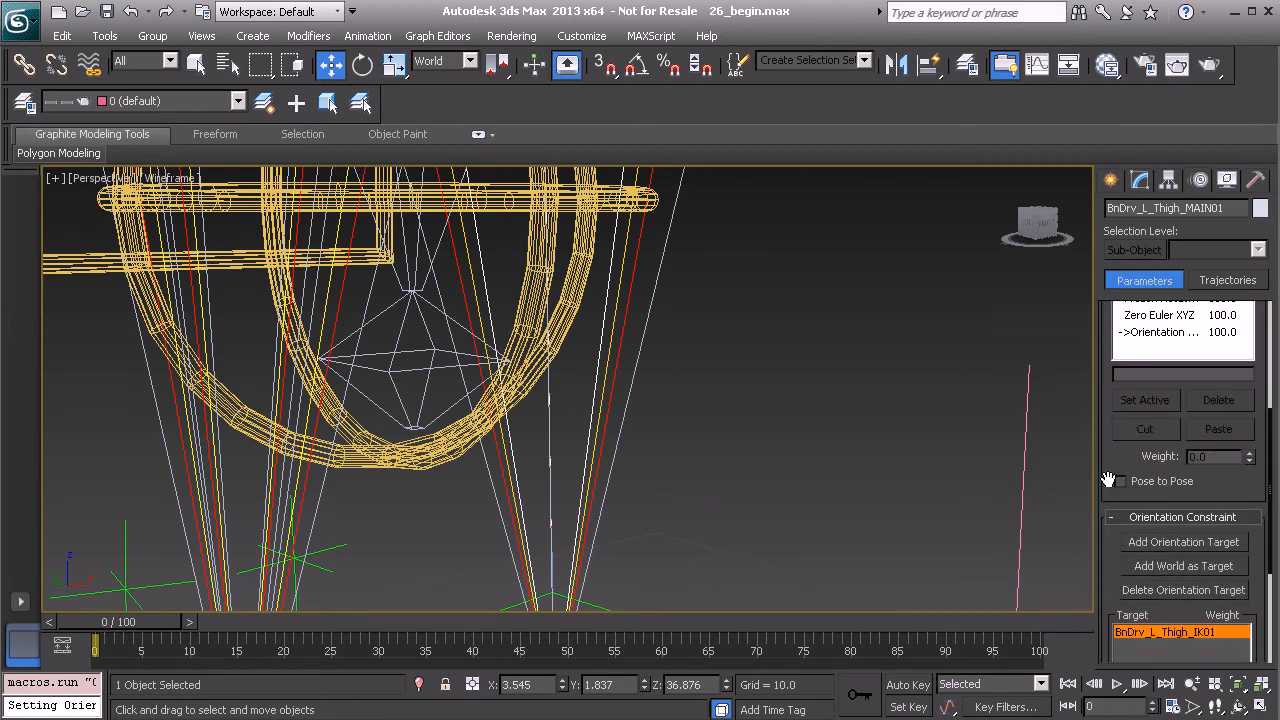
left_click_drag(1108, 481, 1097, 335)
scroll(707, 465, "up", 5)
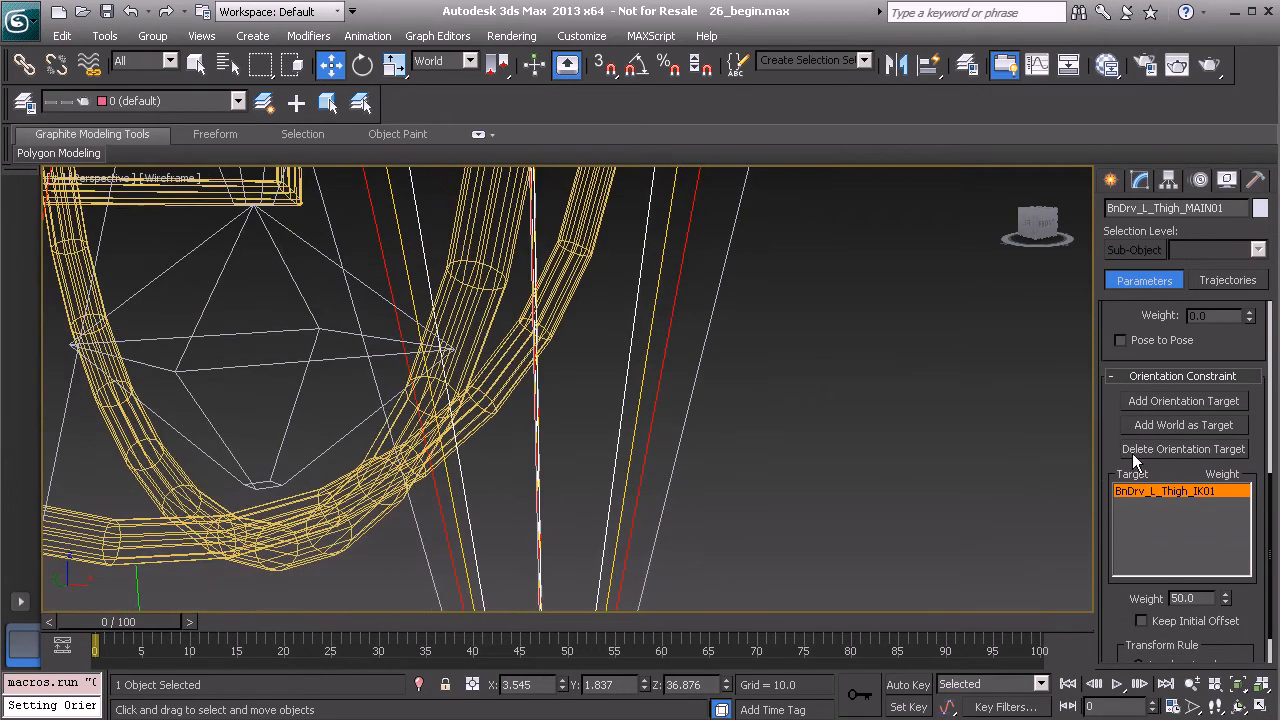
left_click(1147, 402)
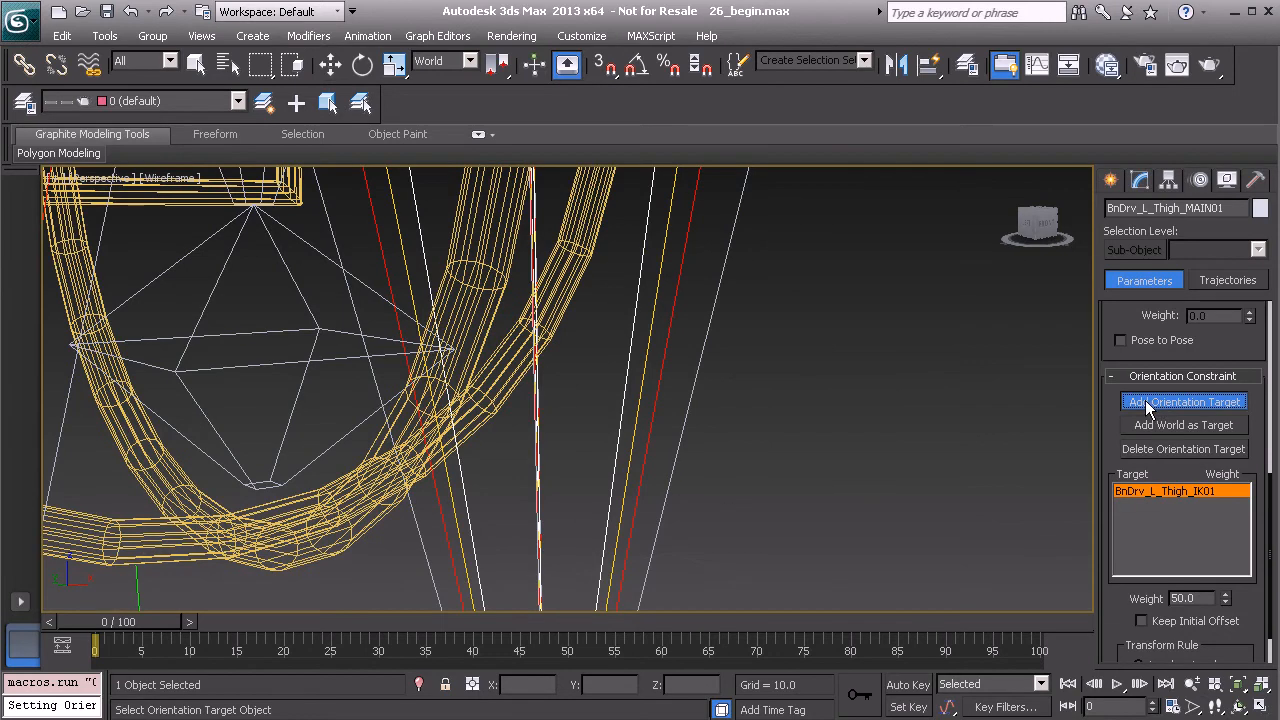
left_click(654, 299)
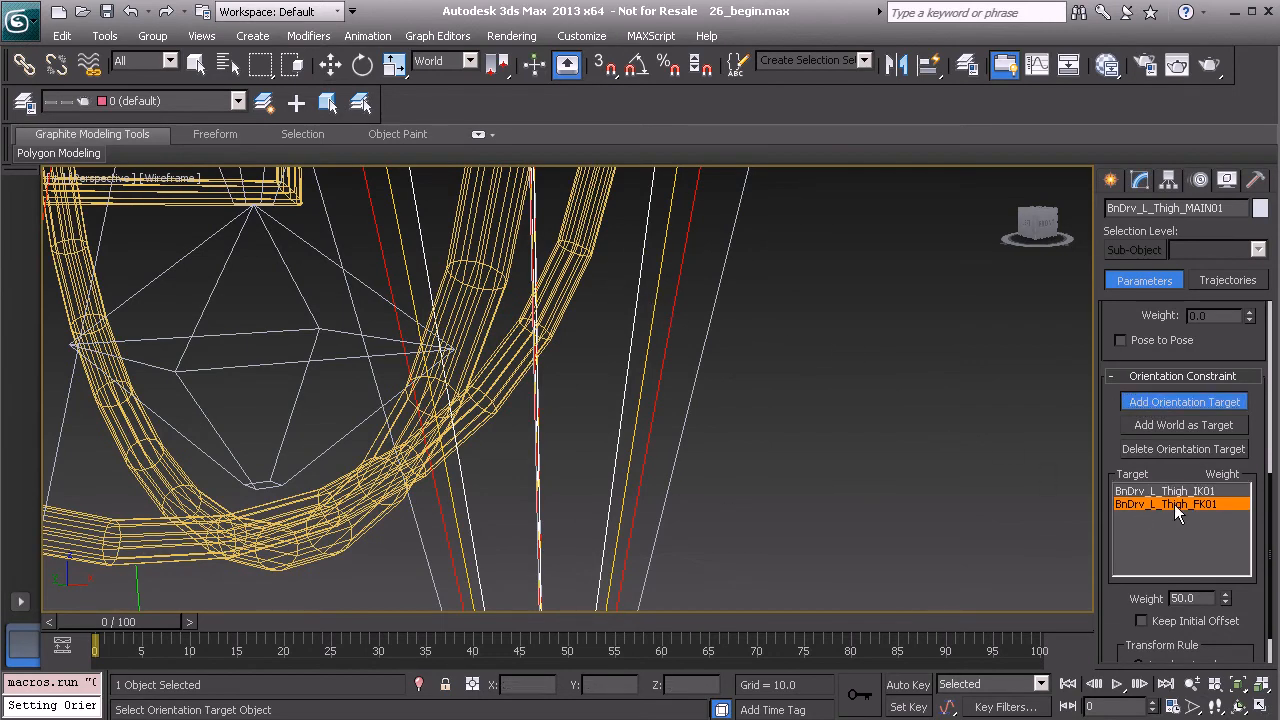
scroll(635, 488, "down", 10)
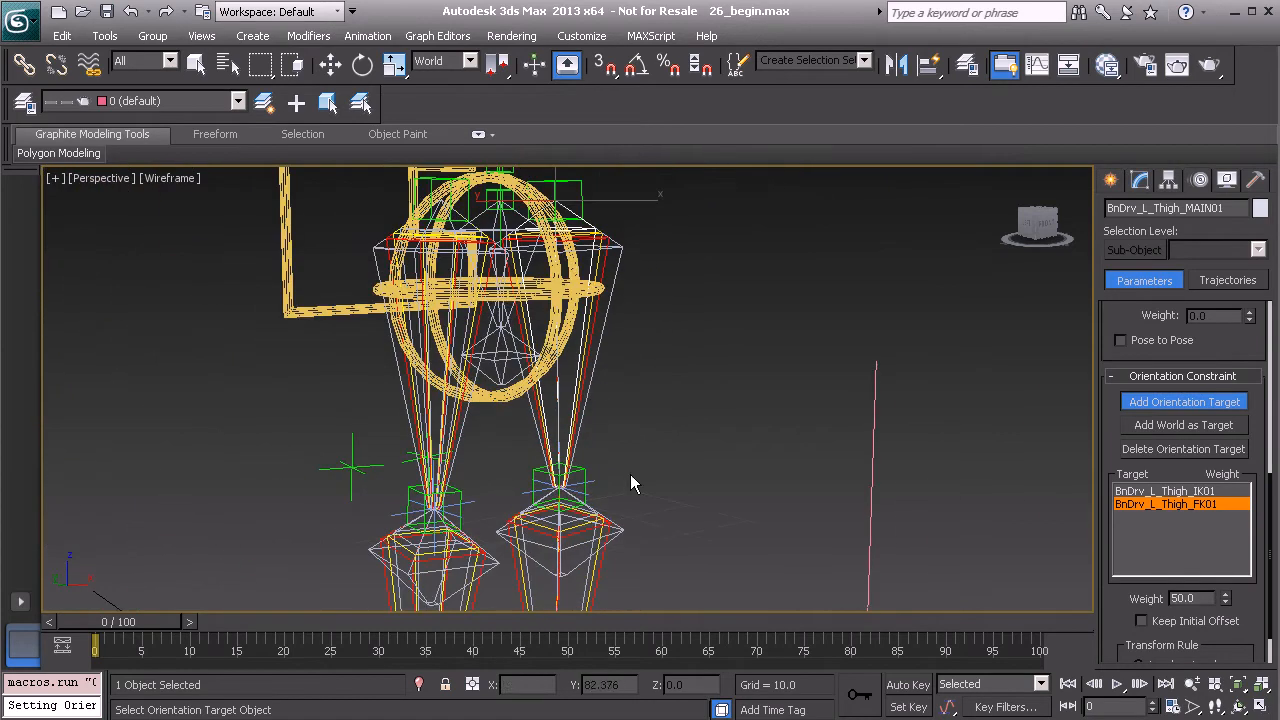
scroll(565, 390, "up", 5)
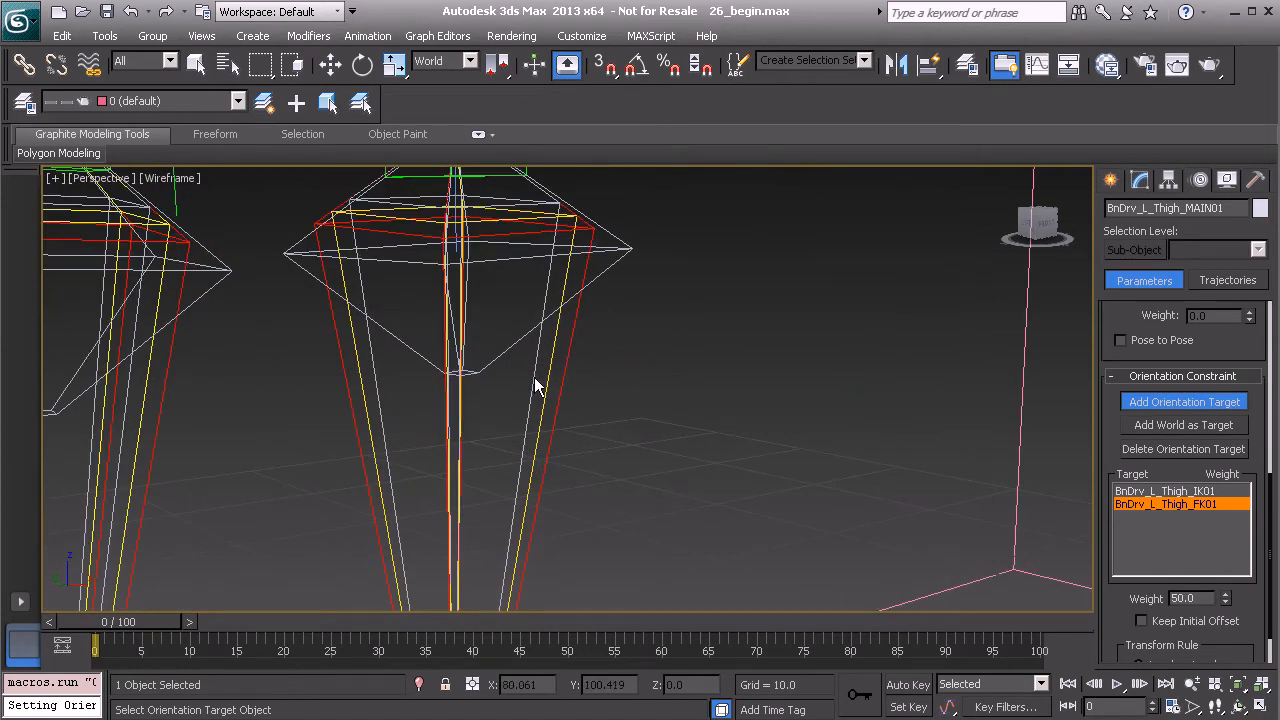
left_click(1165, 400)
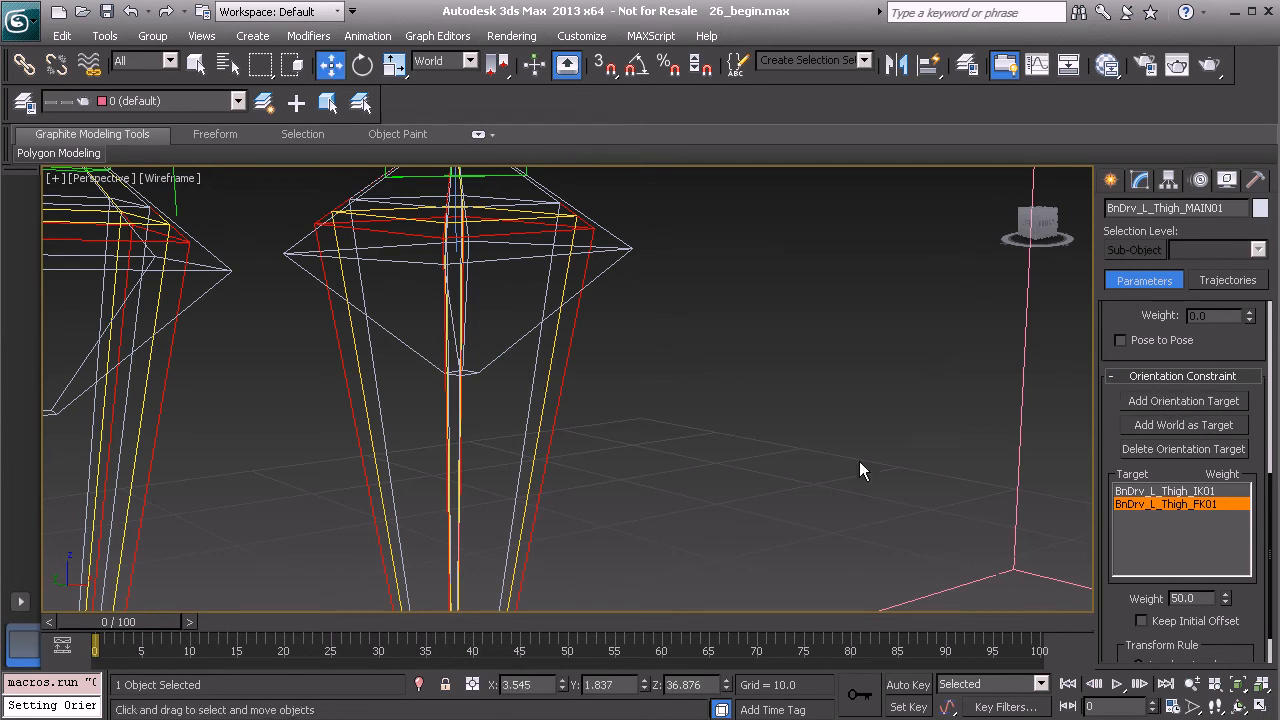
Step: Constrain the orientation of the left main shin bone BnDrv_L_Shin_MAIN01 to BnDrv_L_Shin_IK01
left_click(529, 409)
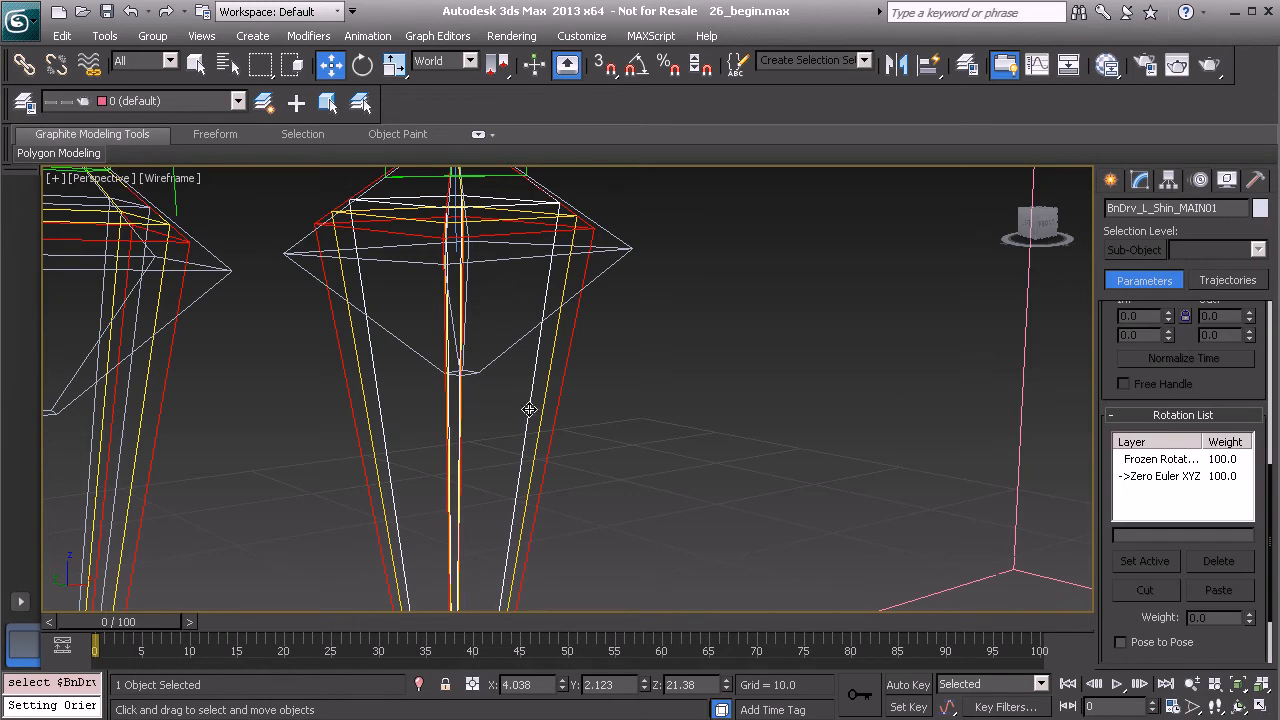
right_click(652, 380)
left_click(720, 494)
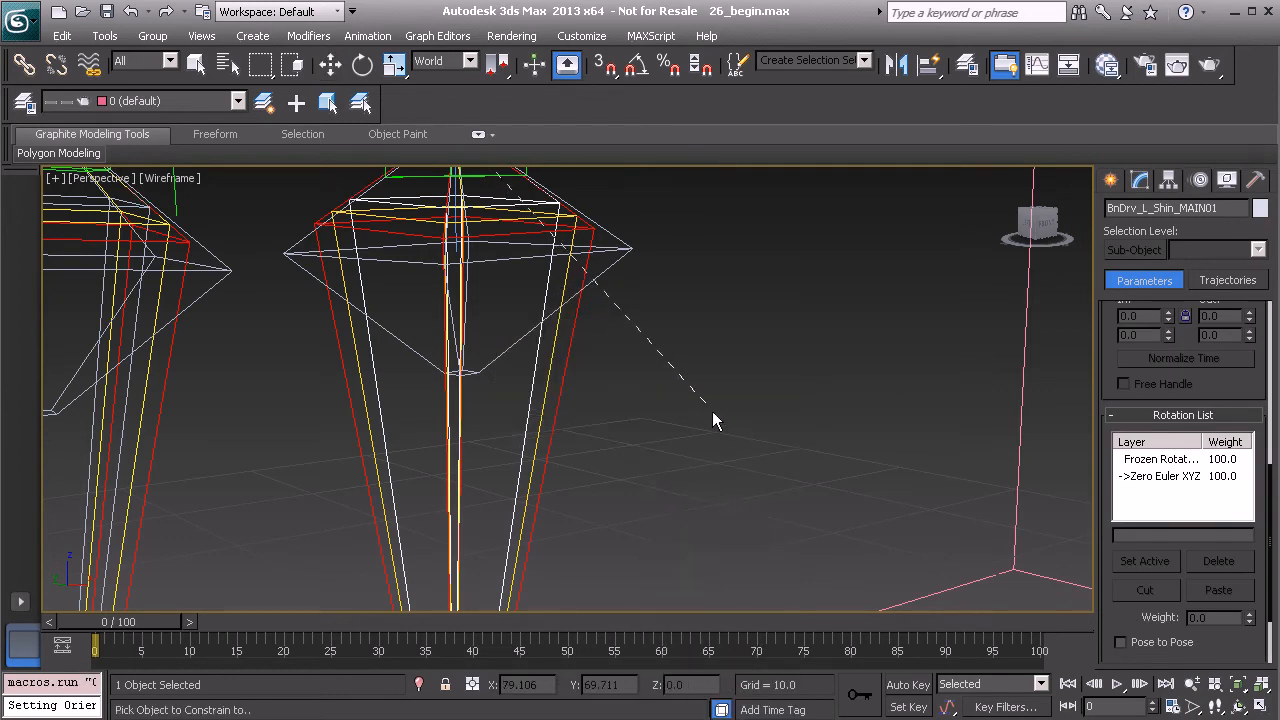
left_click(557, 404)
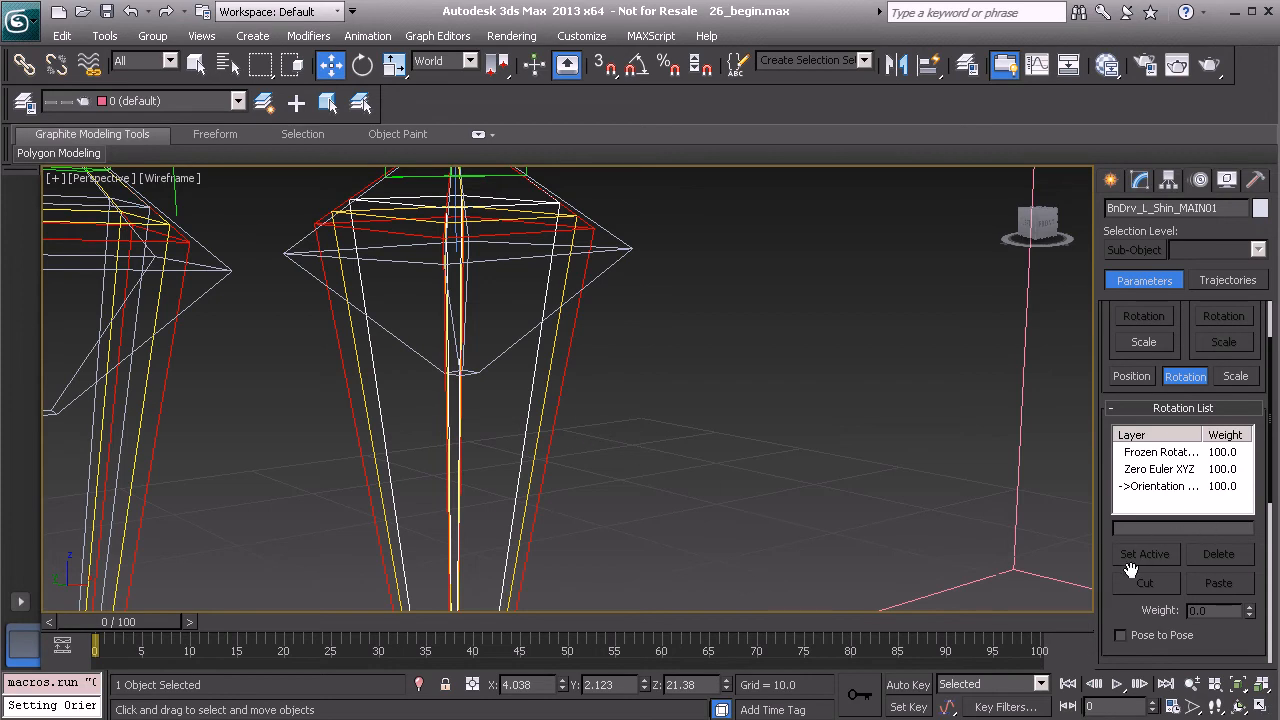
Step: Add BnDrv_L_Shin_FK01 as a second orientation target for the left main shin bone
left_click_drag(1111, 586, 1112, 284)
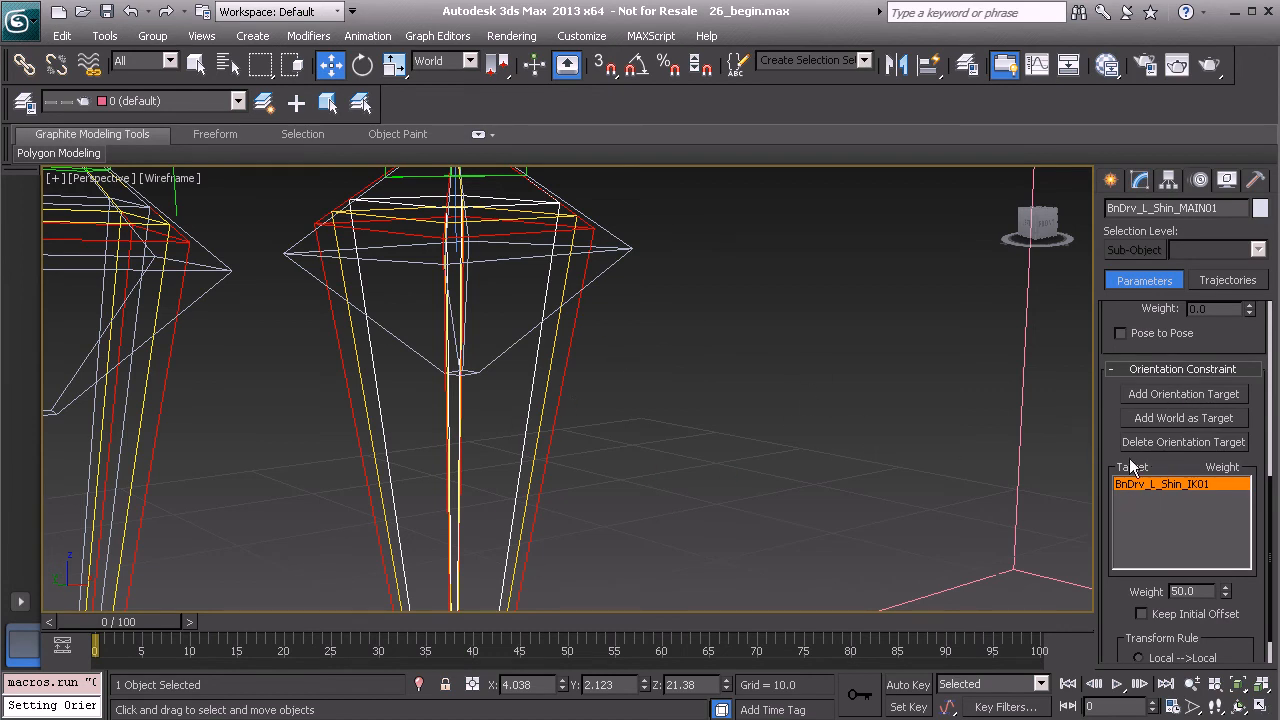
scroll(1100, 423, "down", 1)
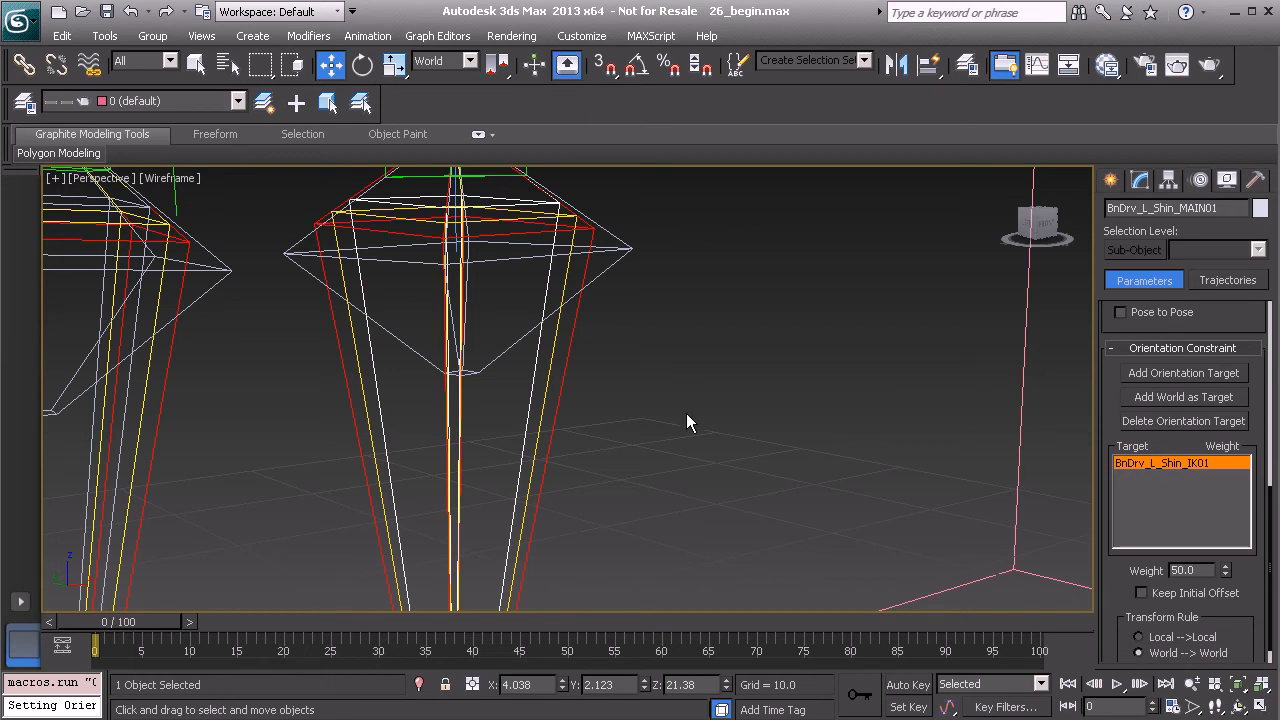
left_click(532, 371)
right_click(635, 375)
left_click(690, 503)
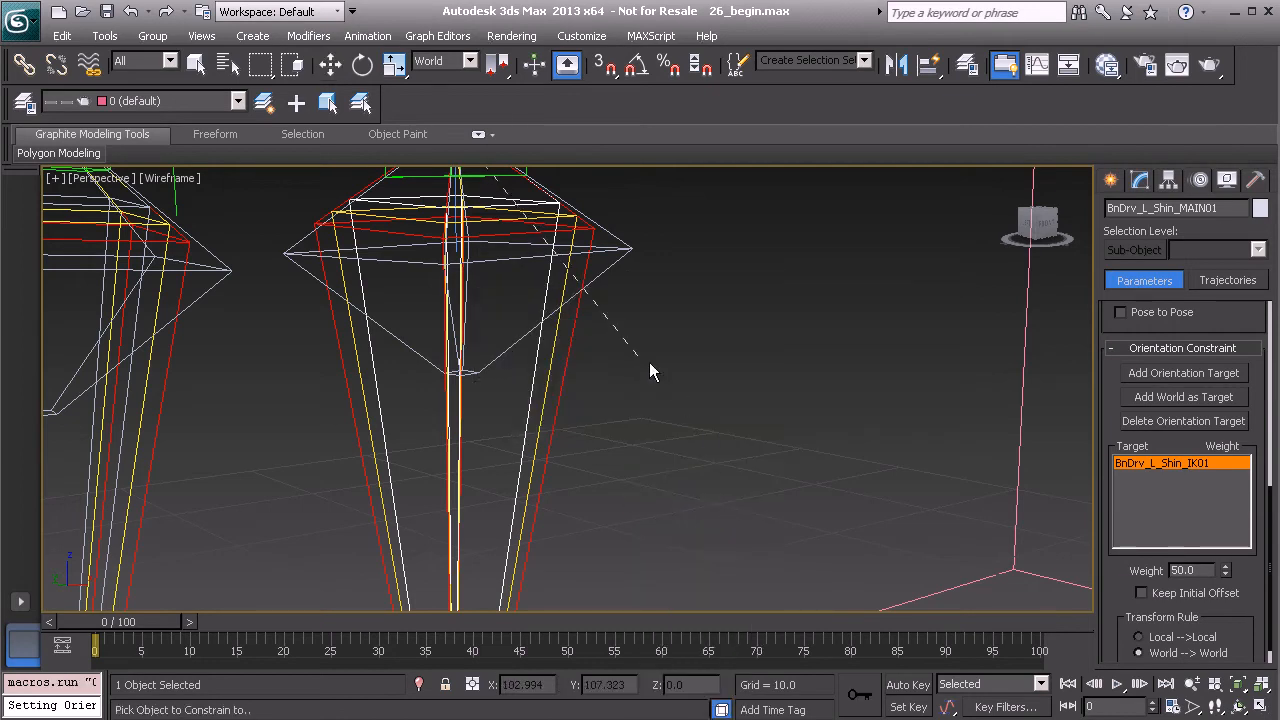
left_click(550, 352)
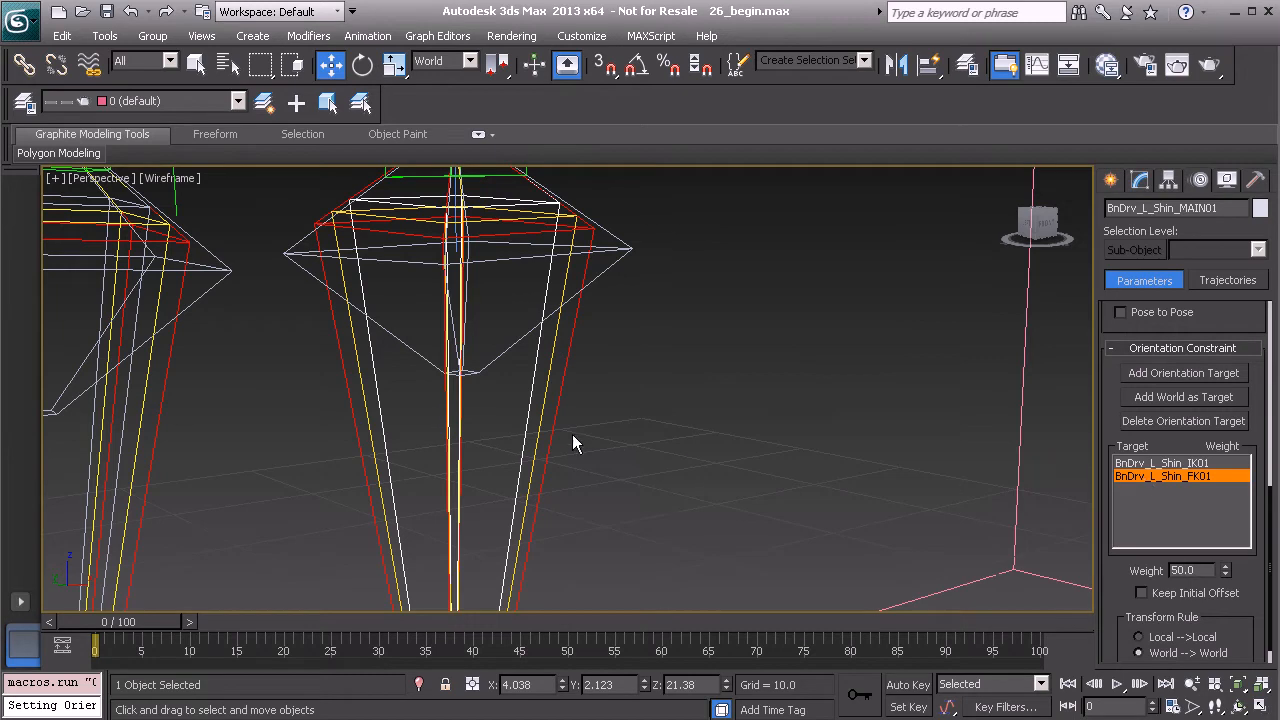
Step: Examine the constrained thigh and shin bone chains on both legs from several angles
middle_click_drag(617, 431, 659, 446, "alt")
scroll(534, 354, "down", 5)
middle_click_drag(534, 354, 556, 378, "alt")
middle_click_drag(556, 378, 549, 490)
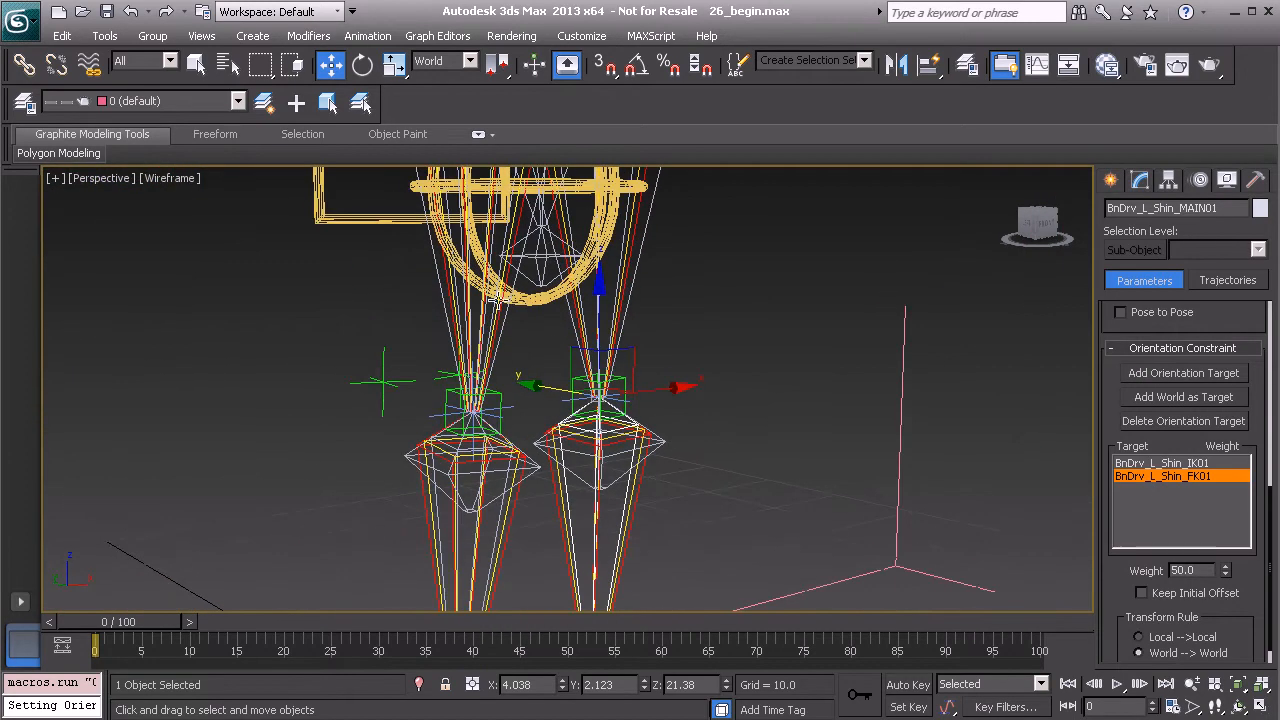
middle_click_drag(492, 297, 512, 290, "alt")
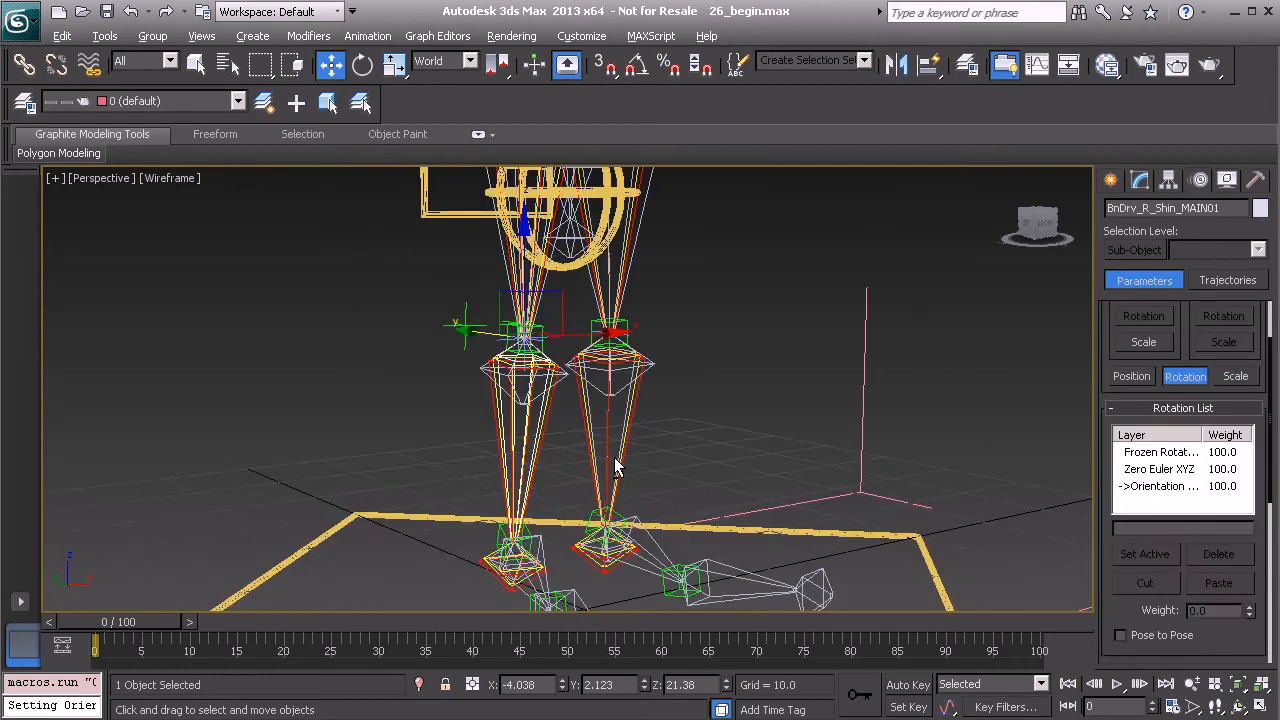
middle_click_drag(617, 467, 690, 540)
scroll(690, 540, "up", 4)
middle_click_drag(571, 339, 485, 372, "alt")
middle_click_drag(604, 402, 449, 366, "alt")
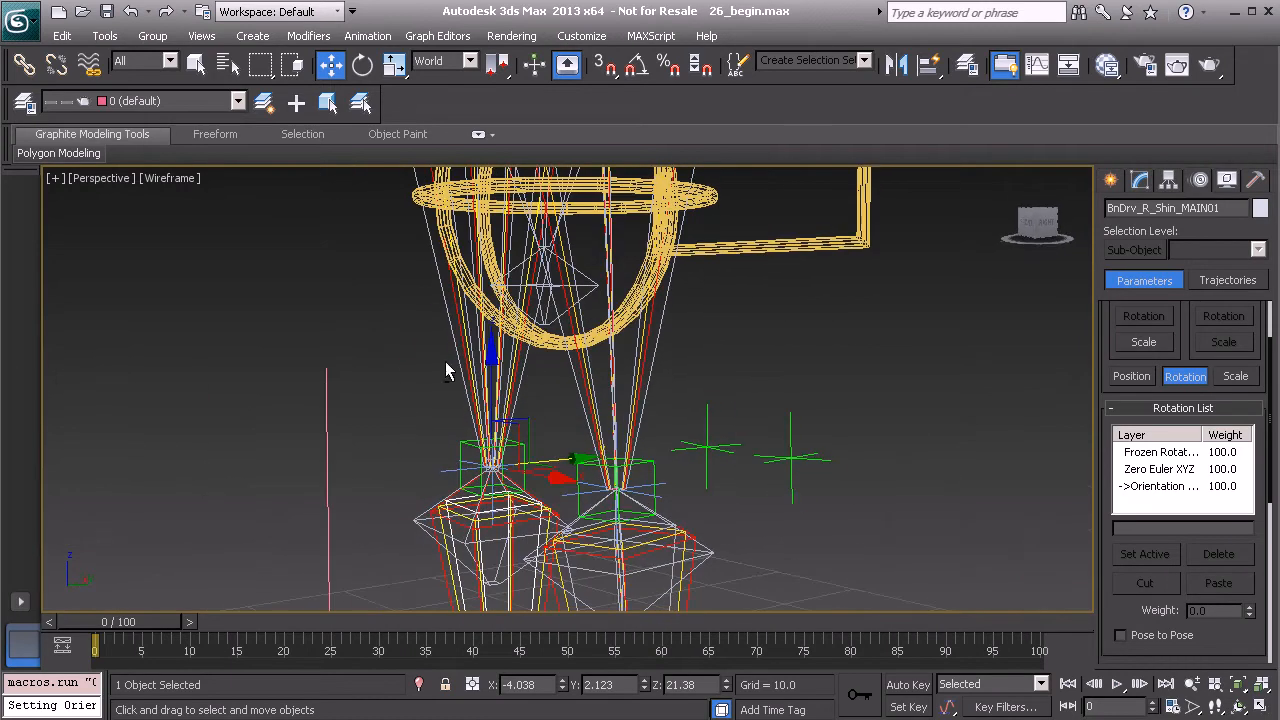
Step: Try rotating BnDrv_R_Thigh_IK01 by about -59 degrees around Z, and undo the rotation
left_click(460, 346)
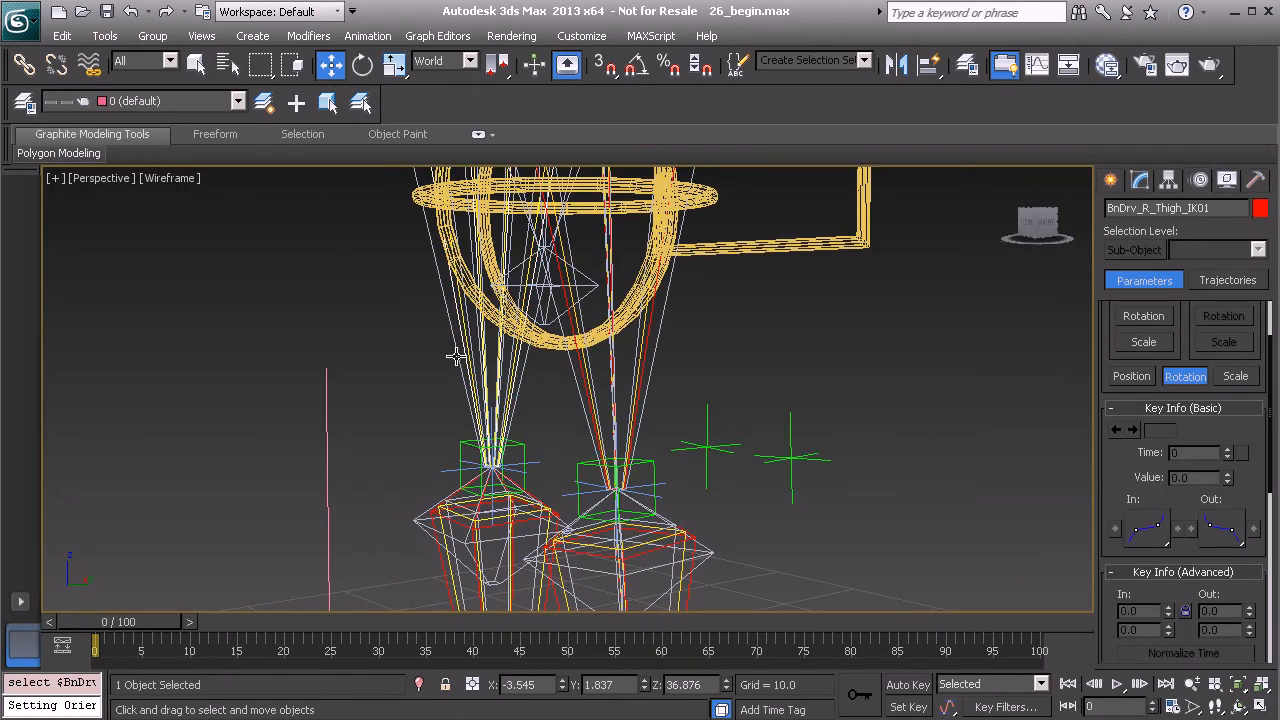
key("e")
middle_click_drag(449, 345, 449, 314, "alt")
left_click_drag(451, 314, 397, 236)
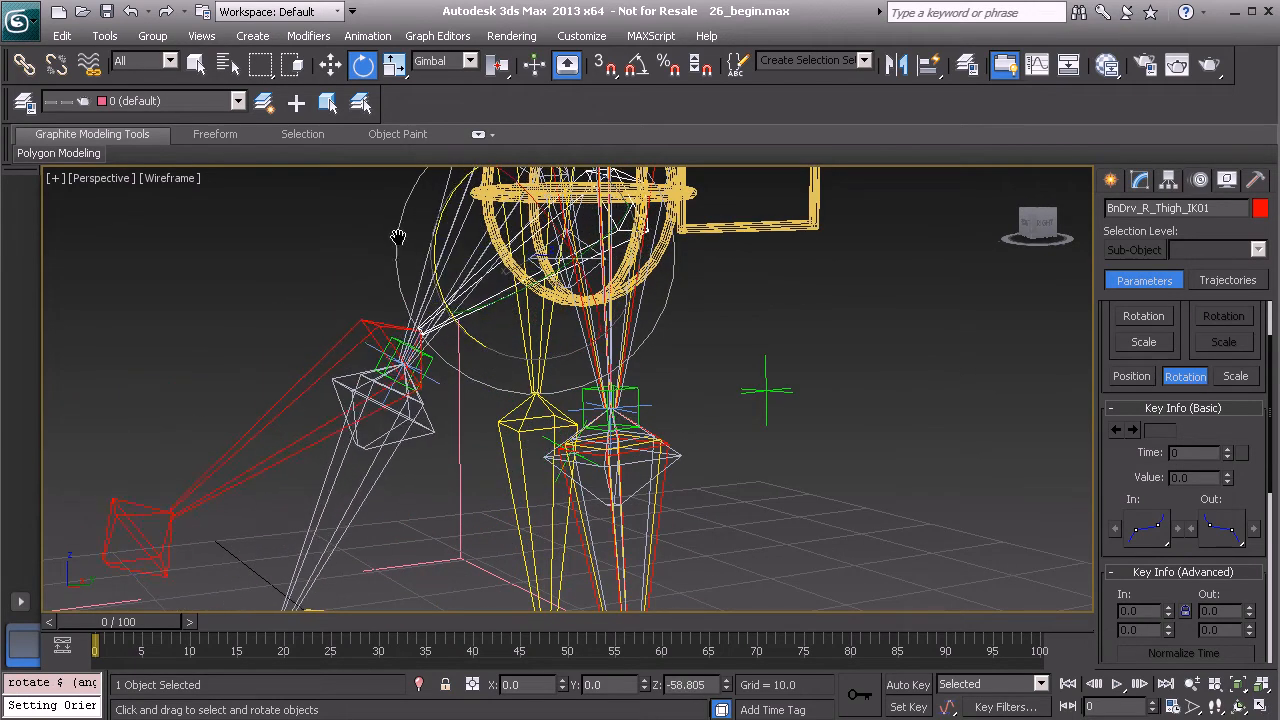
middle_click_drag(397, 236, 457, 326, "alt")
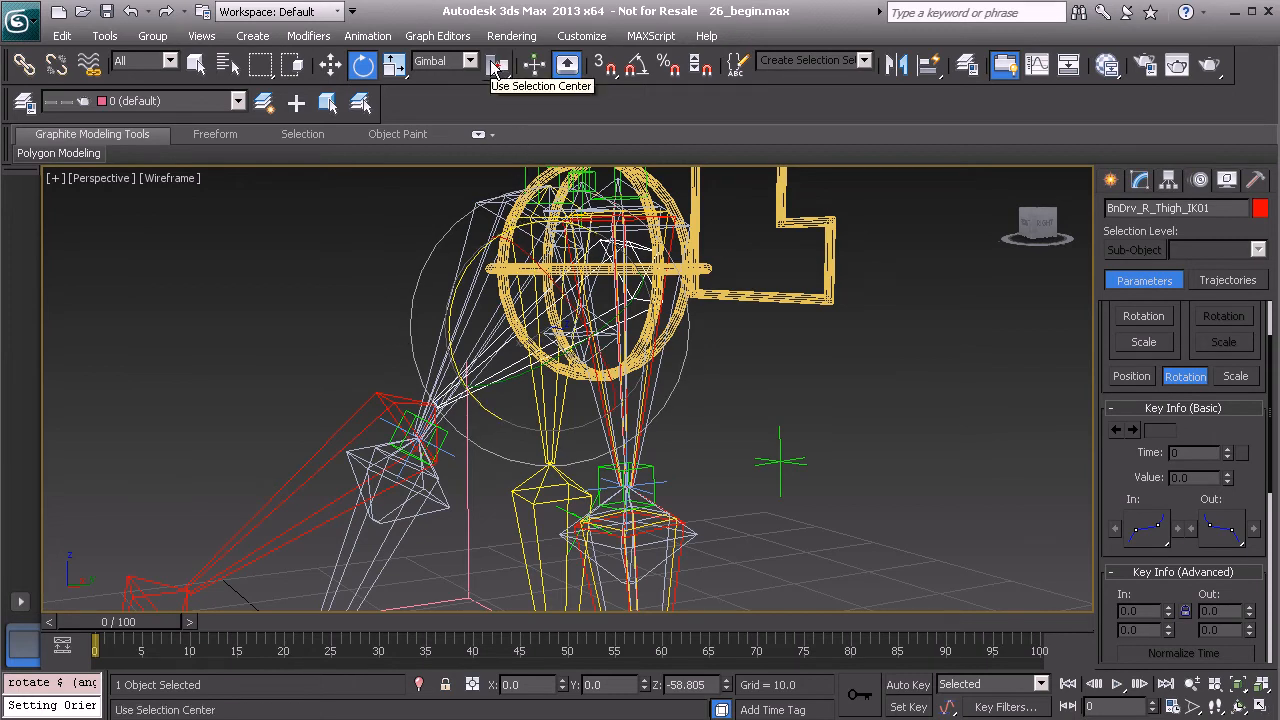
key("ctrl+z")
Step: Set the transform center to Use Pivot Point Center and rotate BnDrv_R_Thigh_IK01 by about -71 degrees around Z
left_click_drag(499, 65, 498, 98)
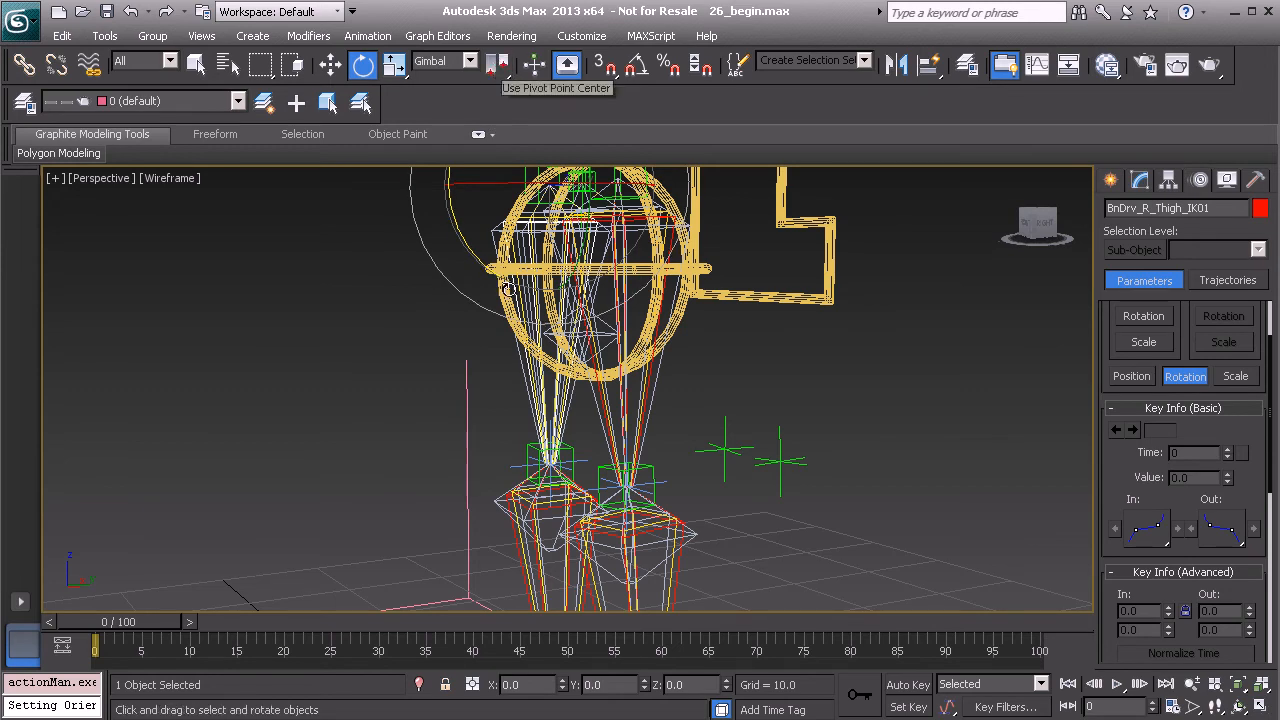
left_click_drag(478, 257, 425, 87)
middle_click_drag(425, 275, 475, 333, "alt")
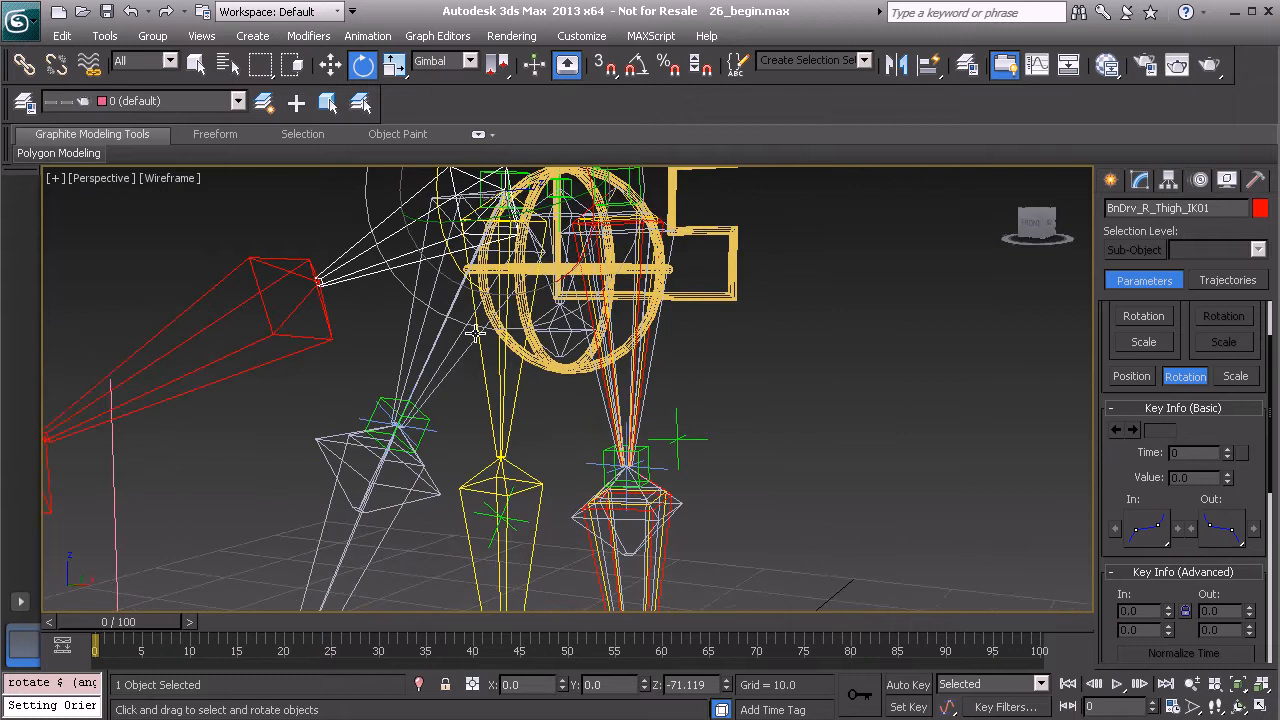
Step: Rotate the right FK thigh bone BnDrv_R_Thigh_FK01 by about 57 degrees around Z to test the constraint blend
left_click(503, 400)
middle_click_drag(503, 400, 490, 327, "alt")
left_click_drag(449, 265, 553, 310)
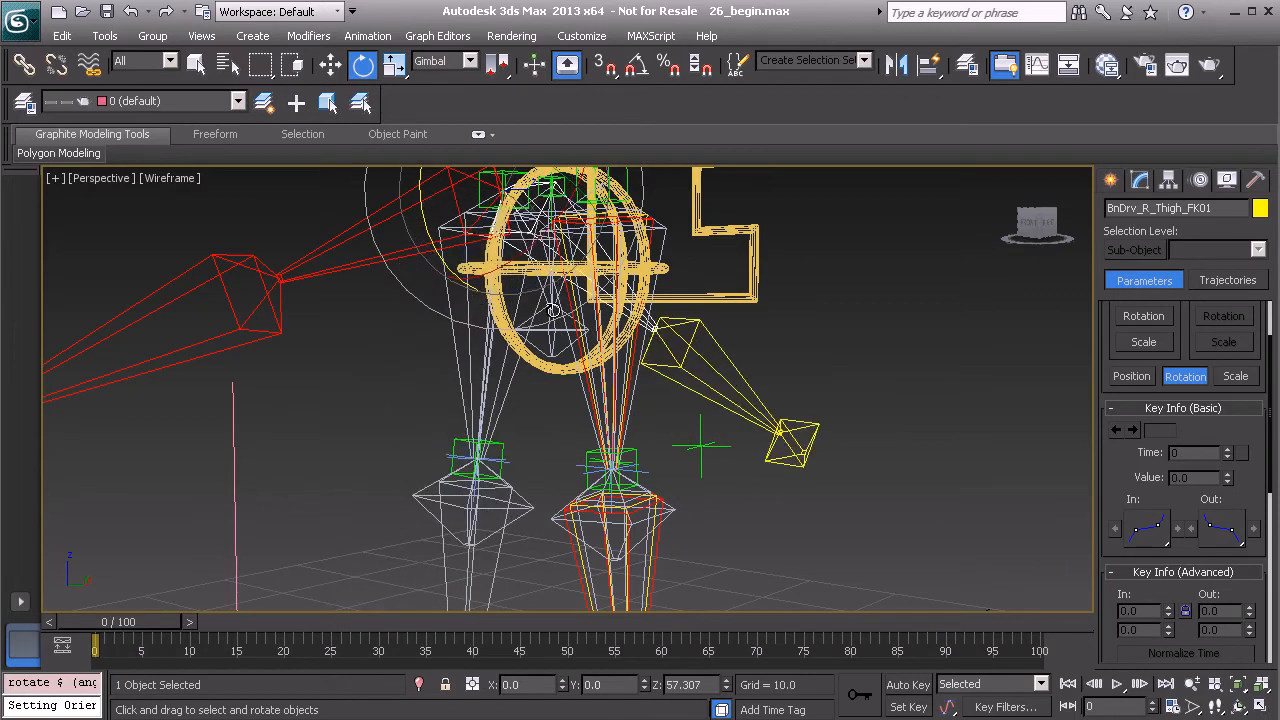
Step: Undo the test rotations of the right leg's FK and IK thigh bones
key("ctrl+z")
key("ctrl+z")
key("ctrl+z")
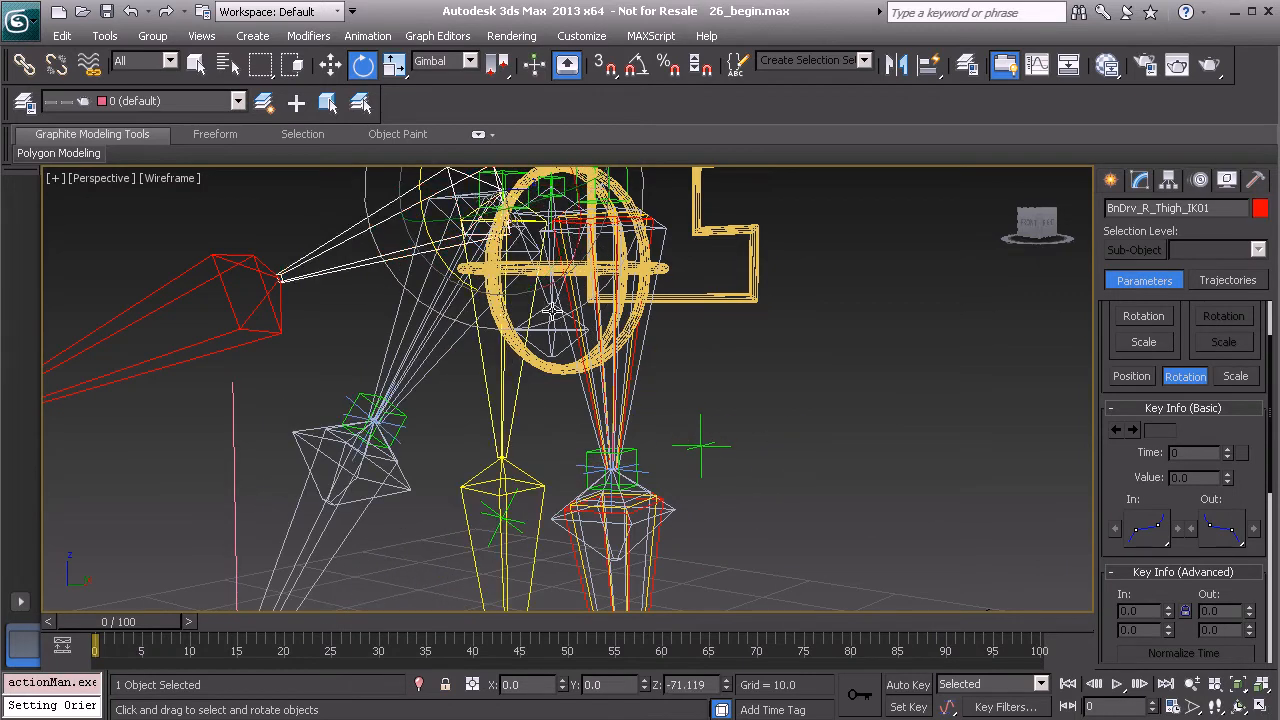
middle_click_drag(553, 310, 700, 319, "alt")
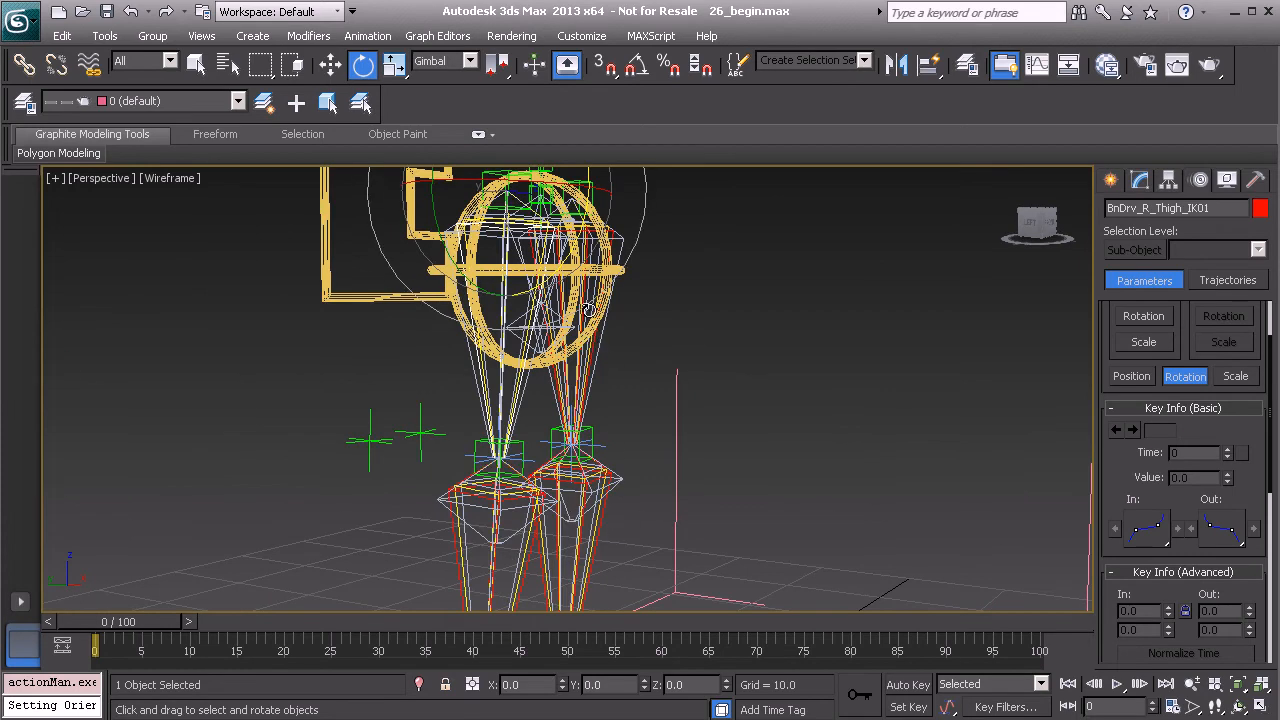
middle_click_drag(618, 541, 584, 404)
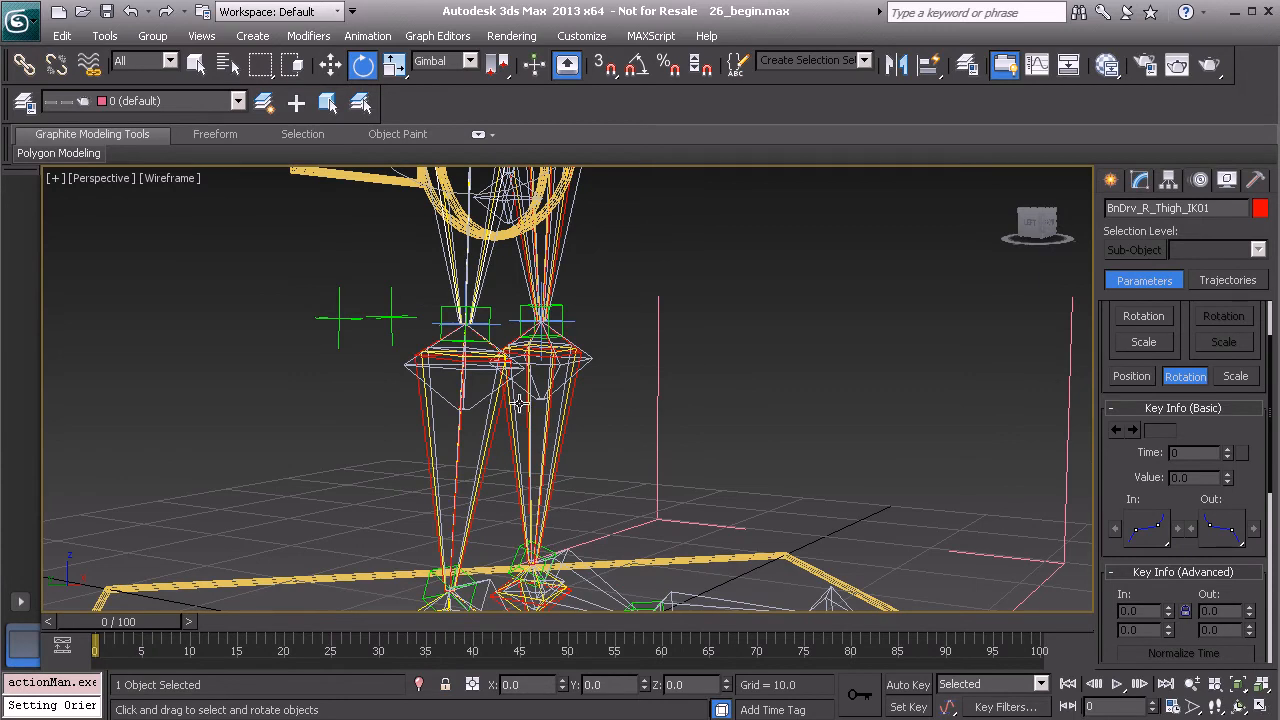
middle_click_drag(525, 455, 421, 411, "alt")
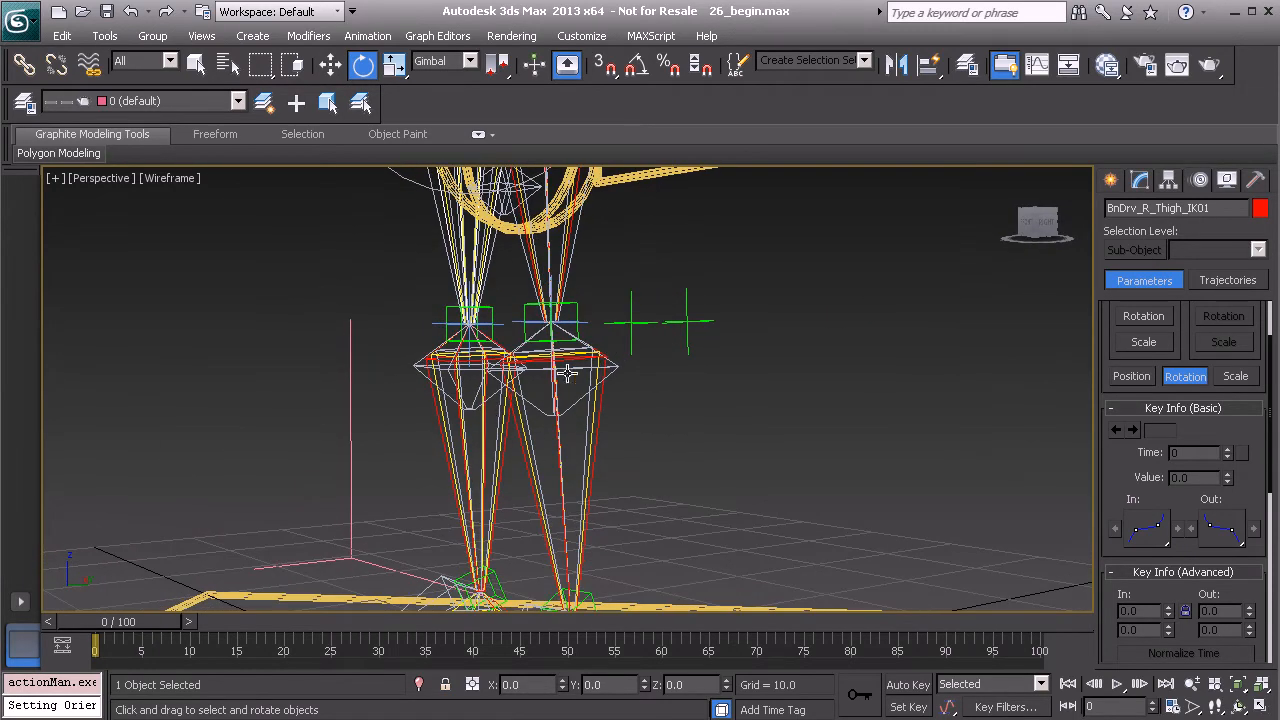
middle_click_drag(462, 356, 601, 397, "alt")
middle_click_drag(654, 304, 649, 347, "alt")
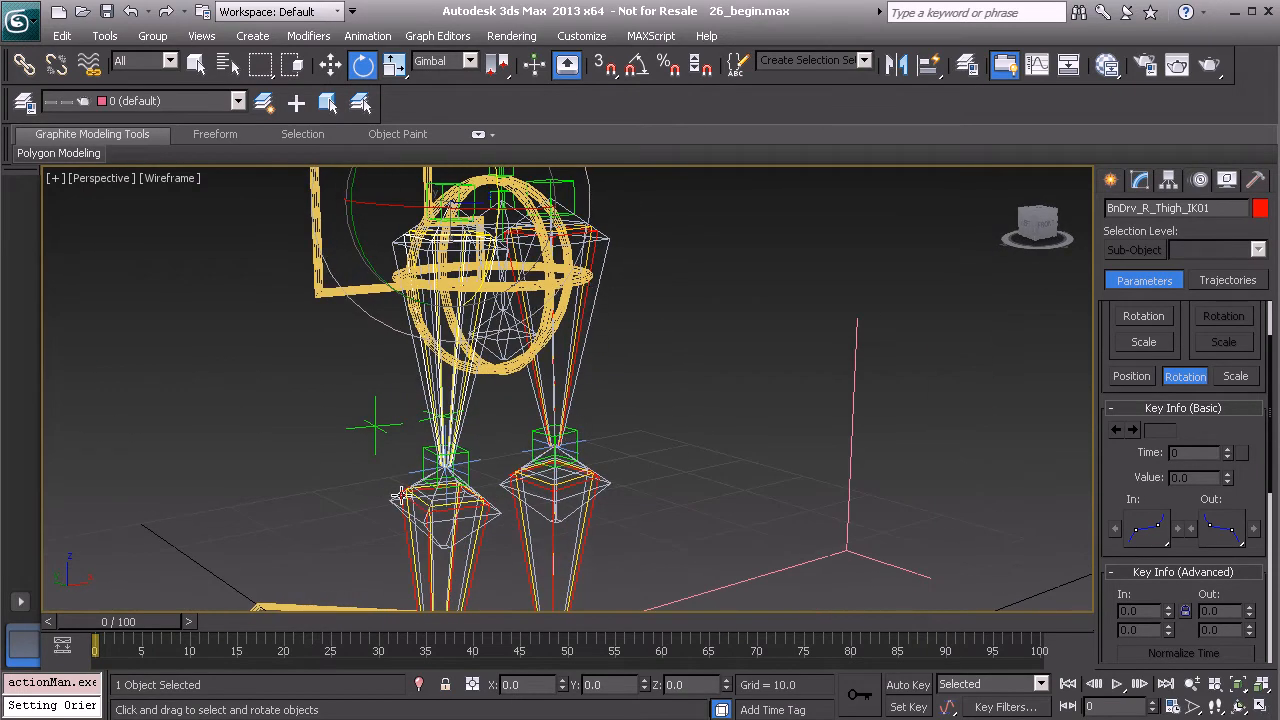
Step: Create an HI Solver from BnDrv_L_Thigh_IK01 to BnDrv_L_Ankle_IK01 and name it HIIK_L_Leg01
scroll(586, 336, "up", 5)
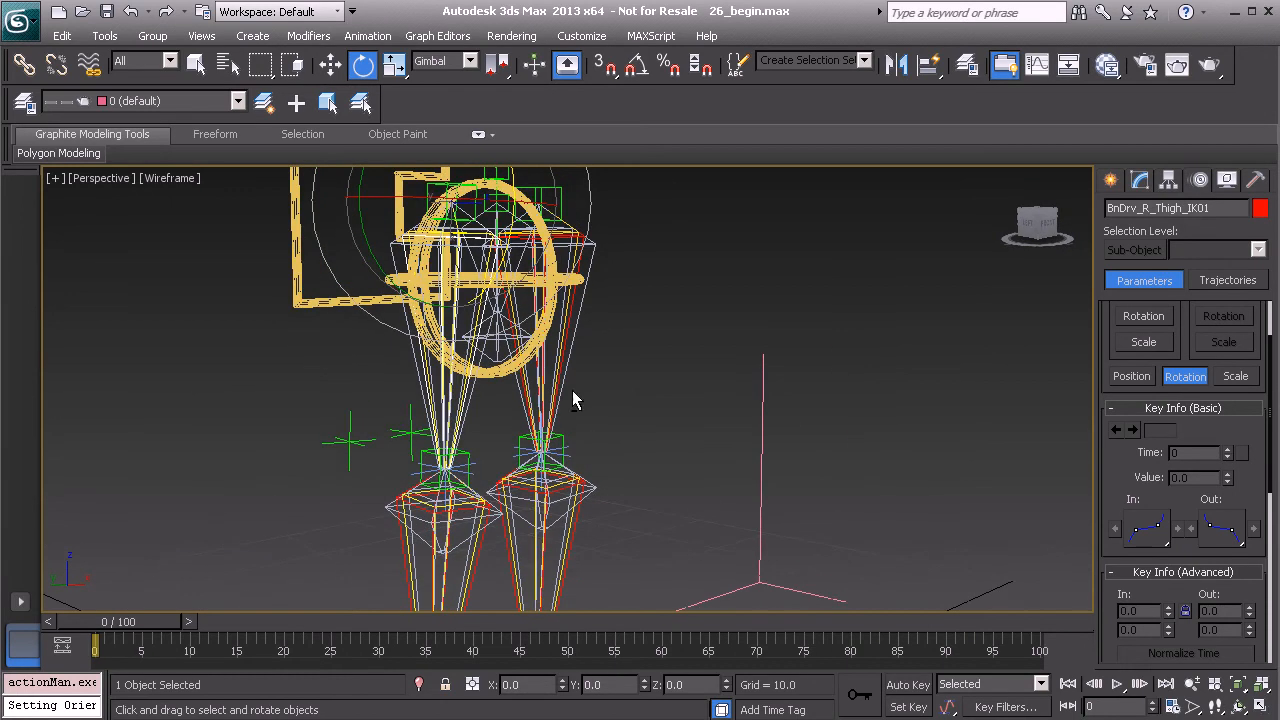
left_click(566, 268)
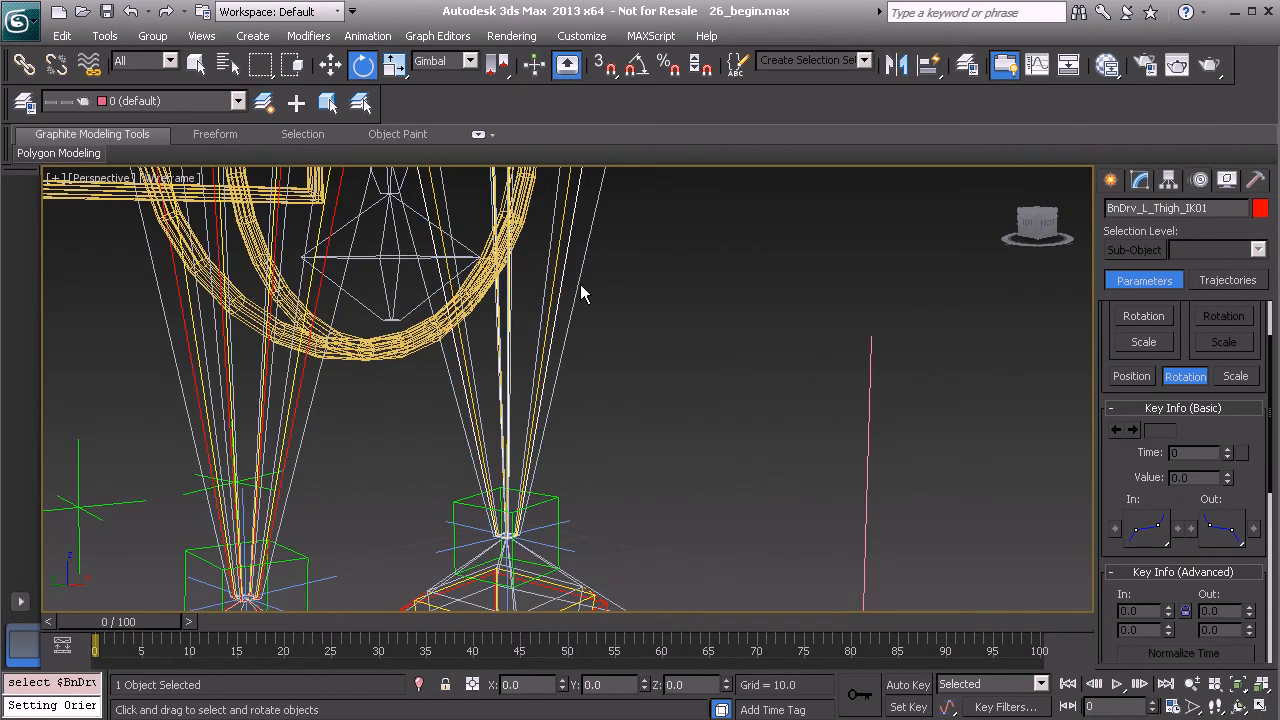
scroll(568, 338, "down", 5)
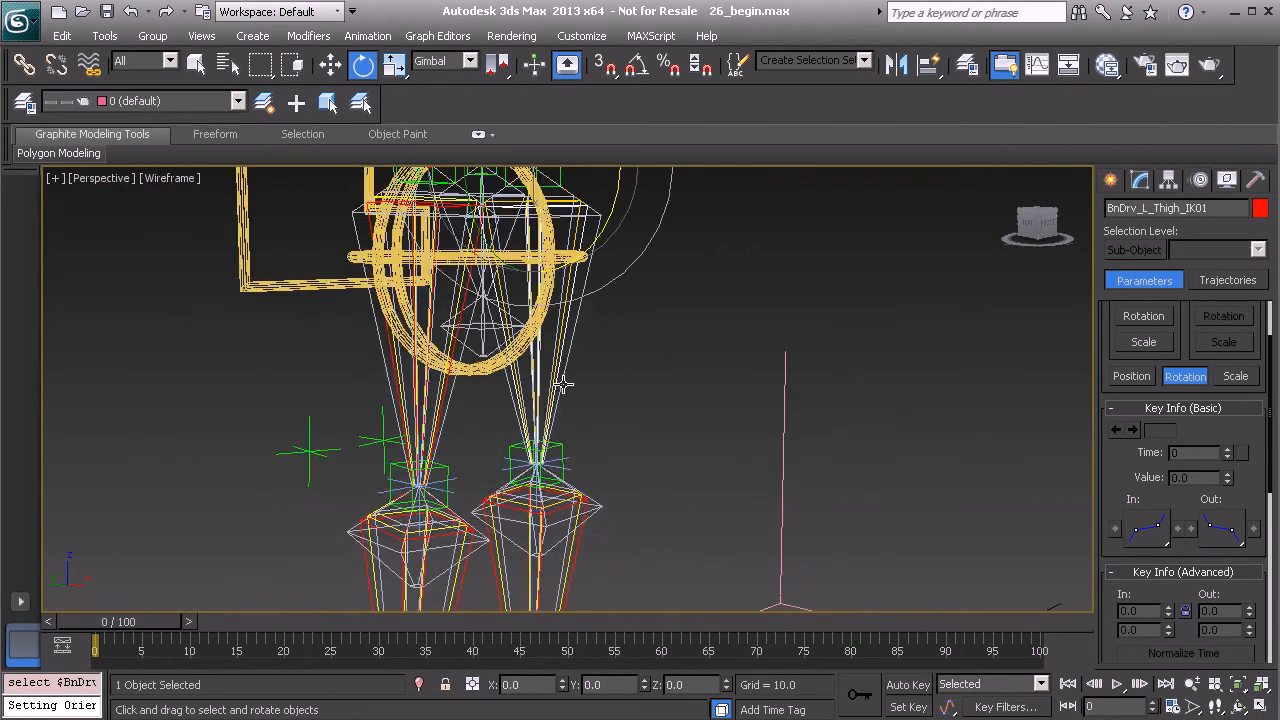
right_click(650, 286)
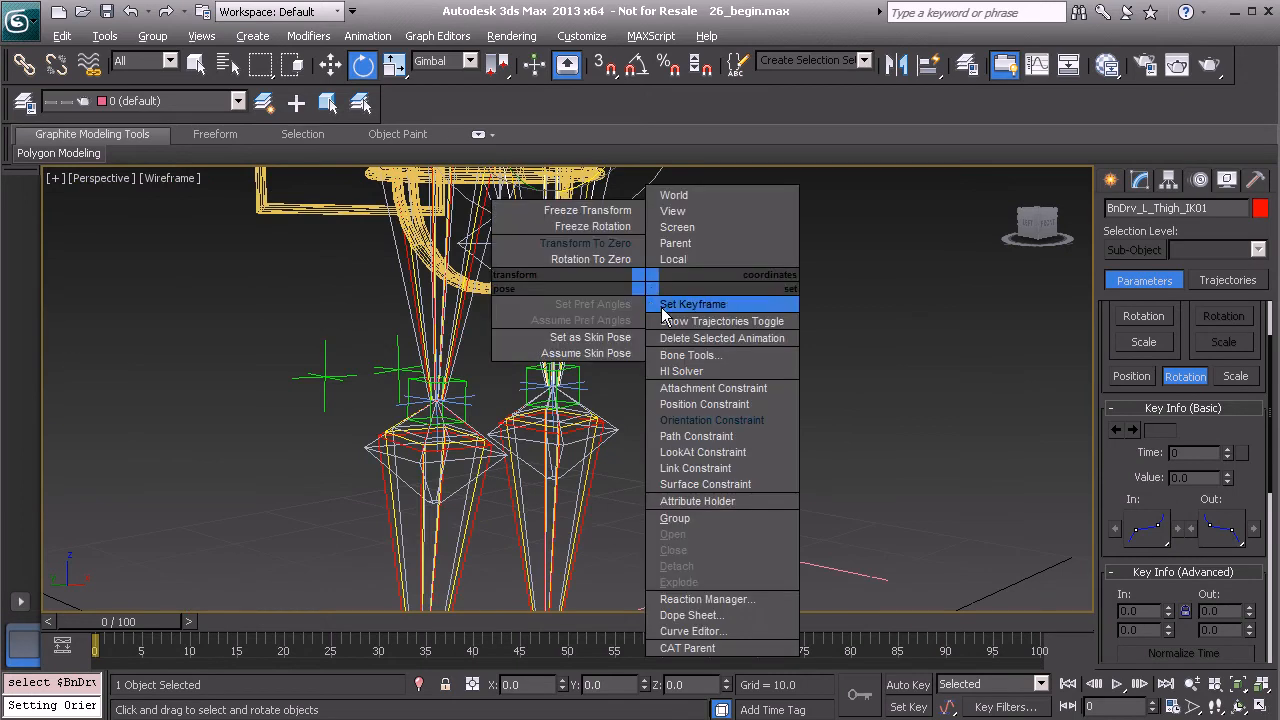
left_click(716, 373)
middle_click_drag(714, 374, 607, 404, "alt")
scroll(607, 404, "up", 5)
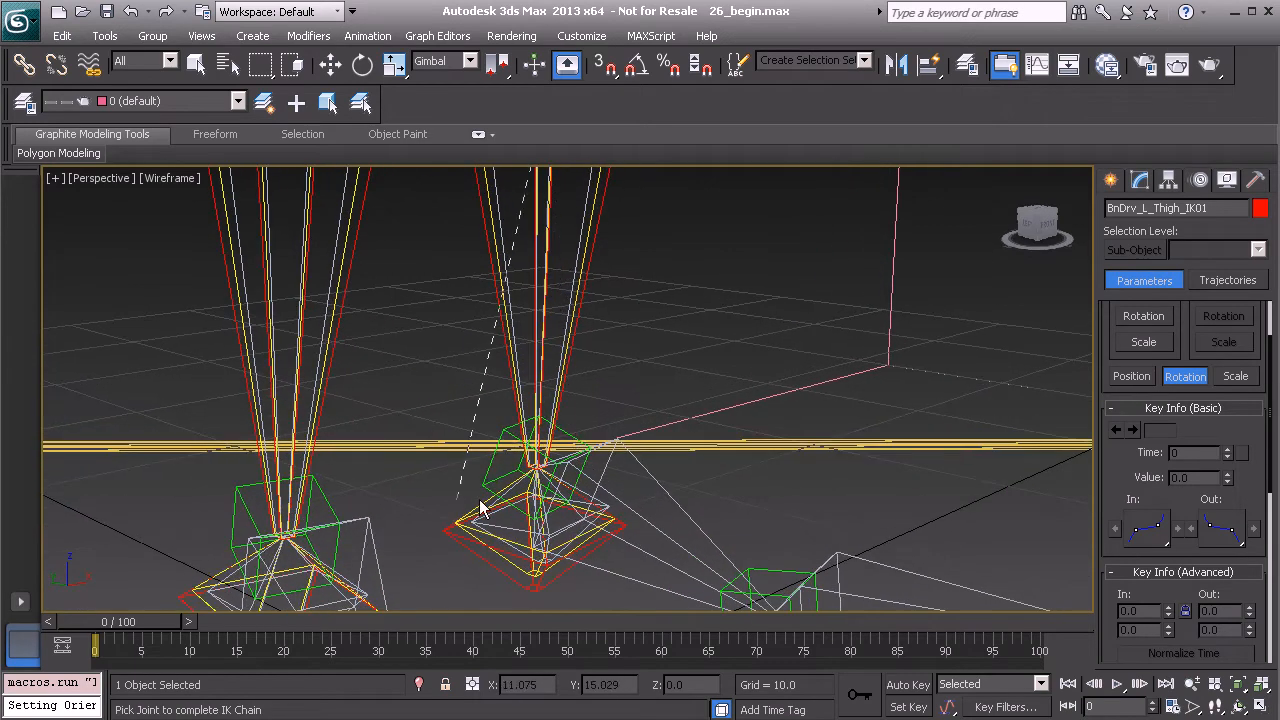
left_click(449, 531)
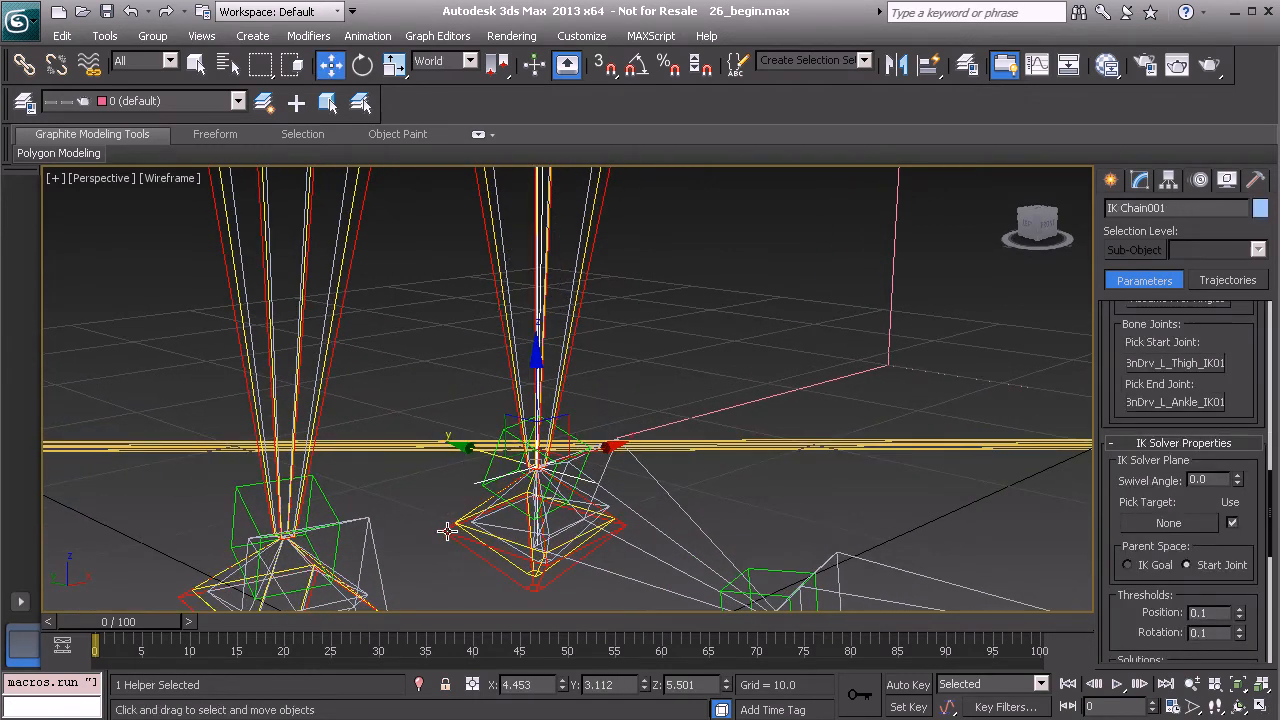
left_click_drag(1181, 208, 1107, 209)
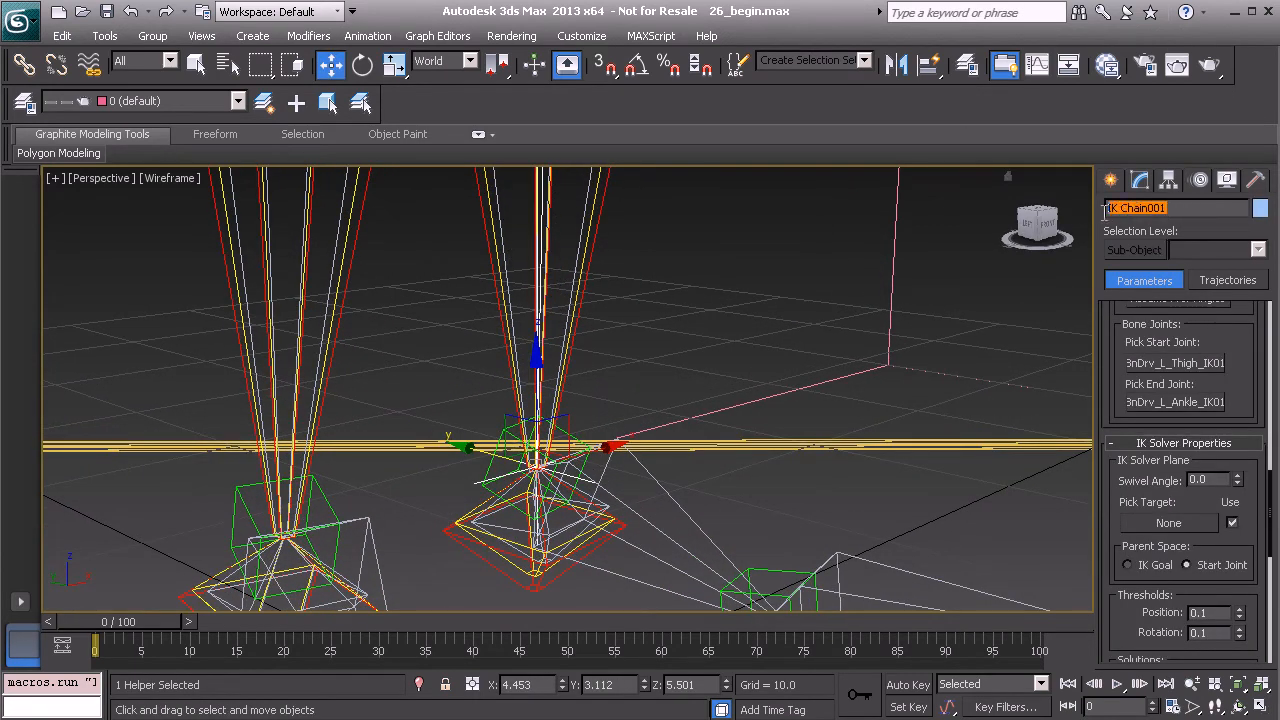
type("HIIK_L_Leg01")
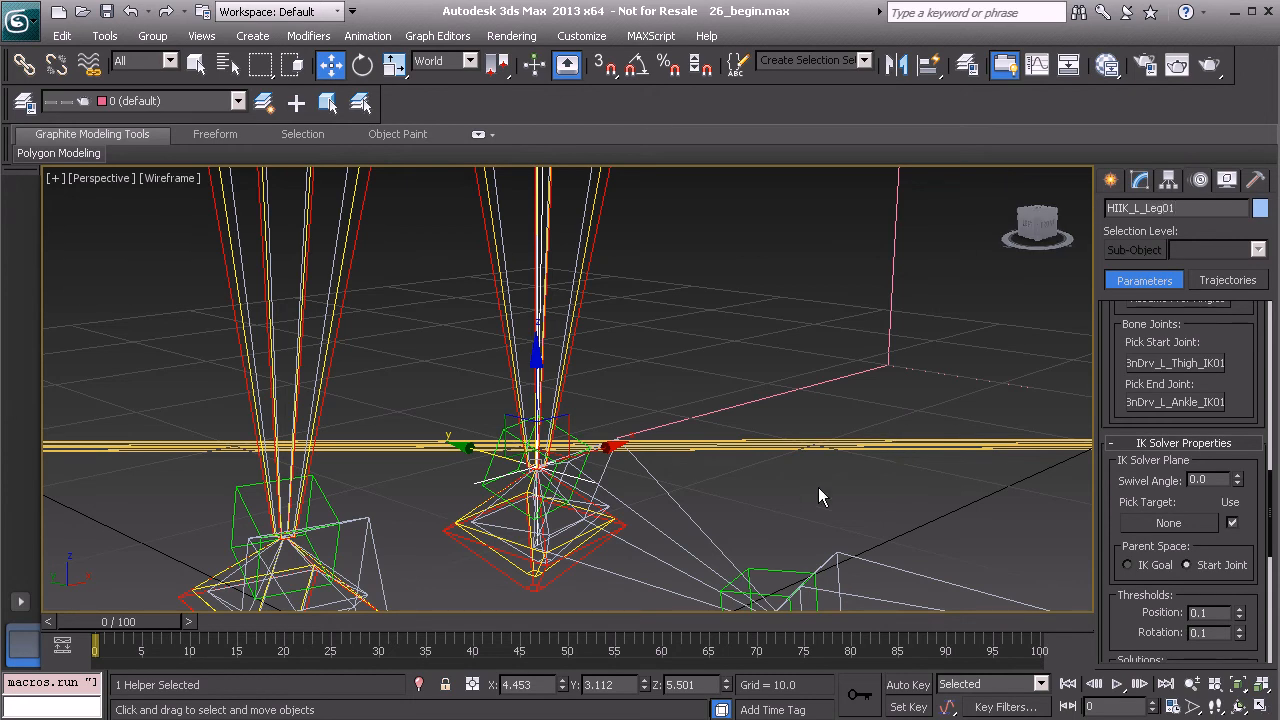
Step: Freeze the transform of the left leg's IK handle HIIK_L_Leg01
middle_click_drag(695, 363, 664, 401, "alt")
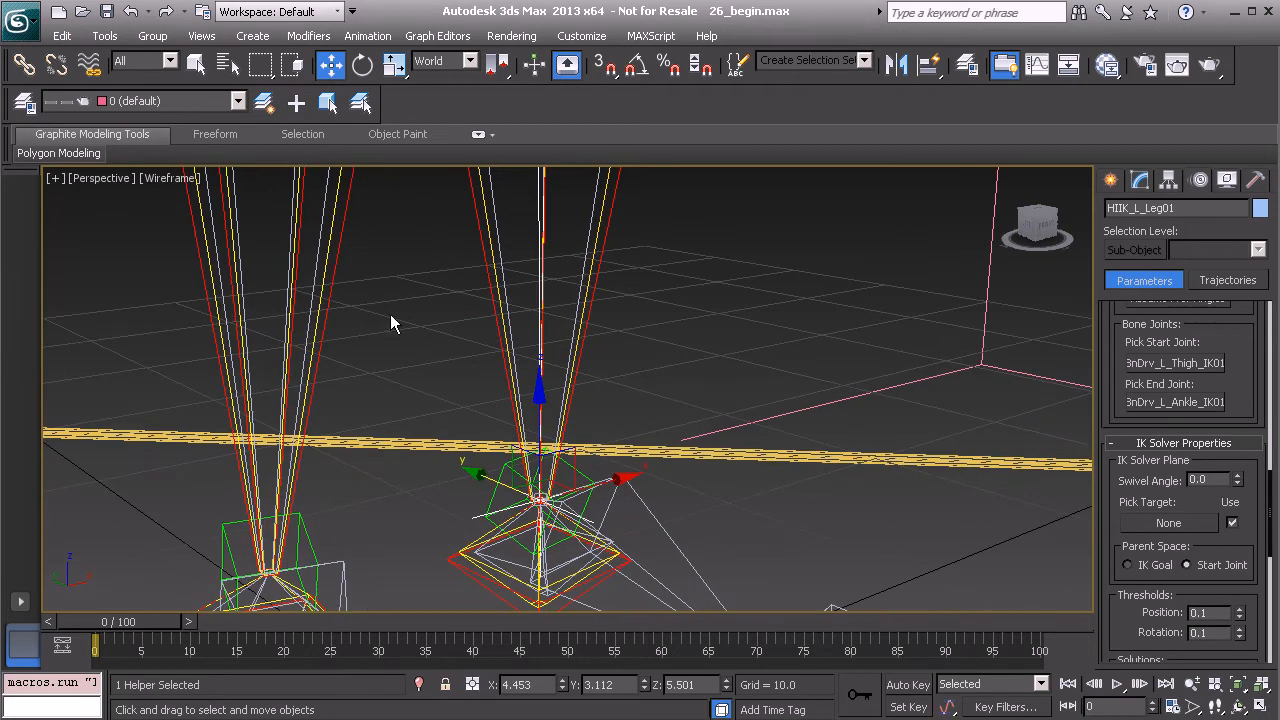
right_click(657, 346)
left_click(588, 262)
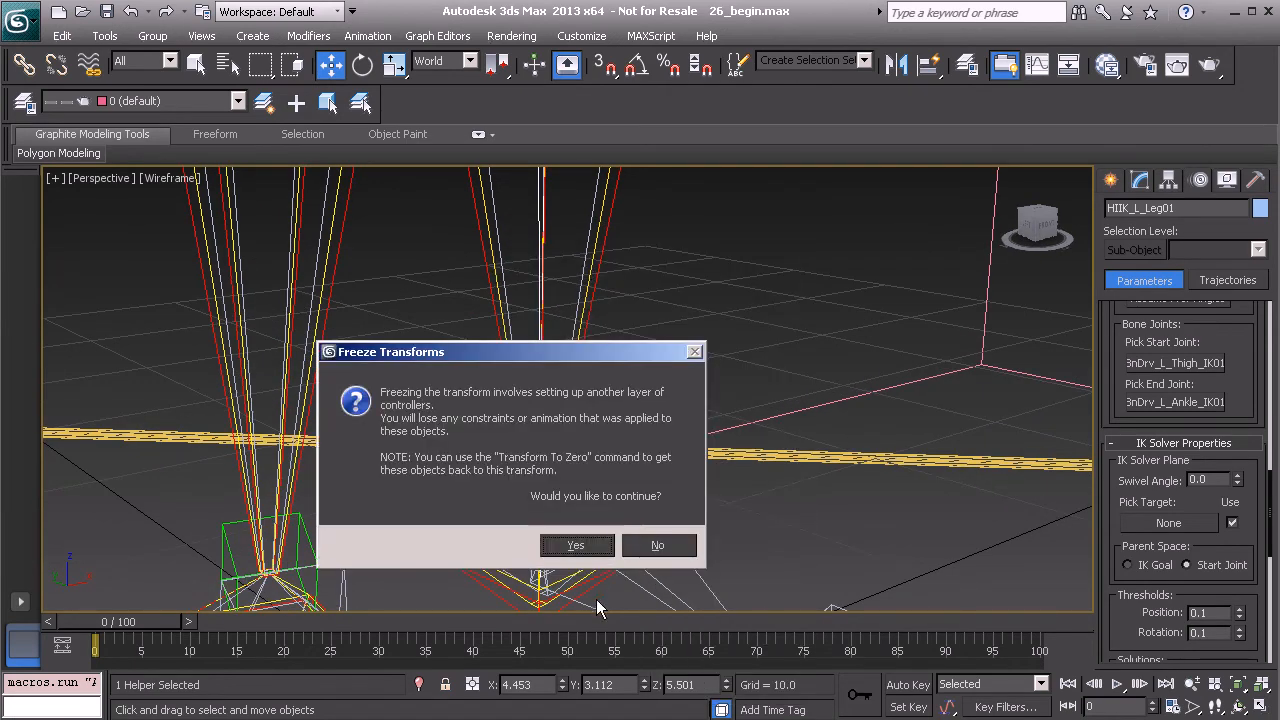
left_click(573, 544)
Step: Try moving HIIK_L_Leg01 outward and up along X and Z, and return it with Transform To Zero
middle_click_drag(605, 500, 583, 455, "alt")
left_click_drag(583, 455, 788, 340)
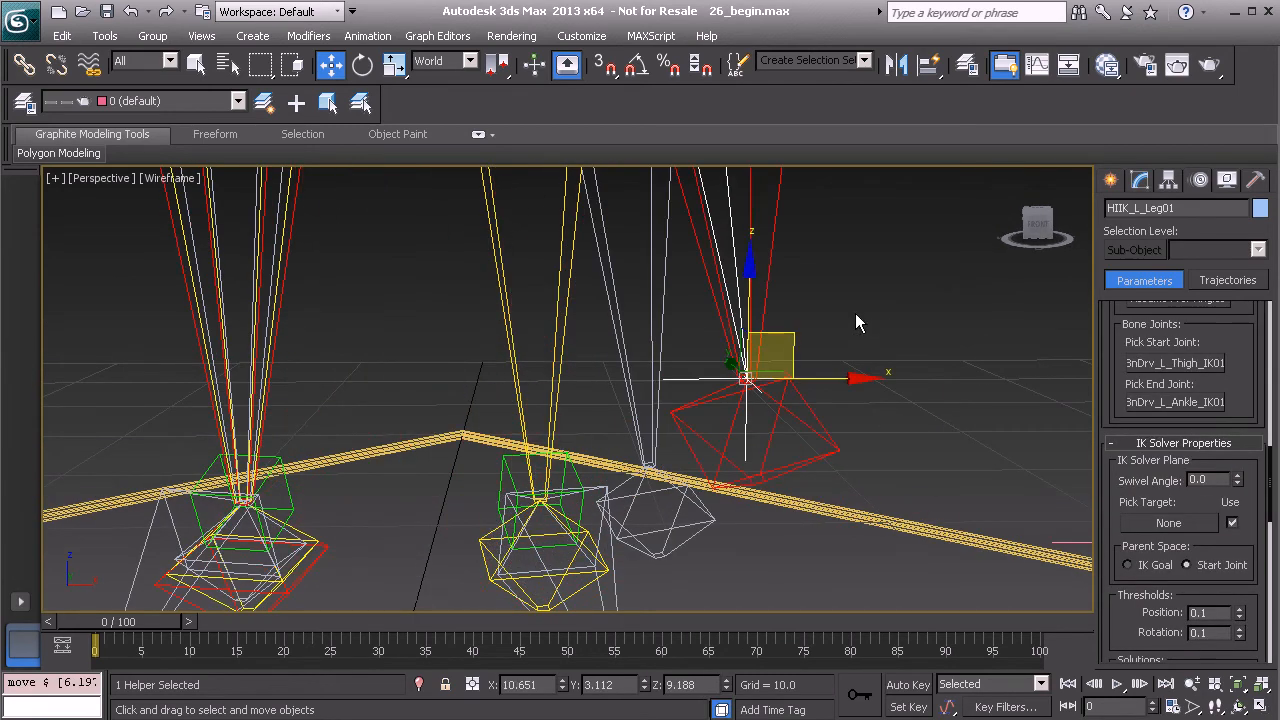
right_click(857, 306)
left_click(787, 266)
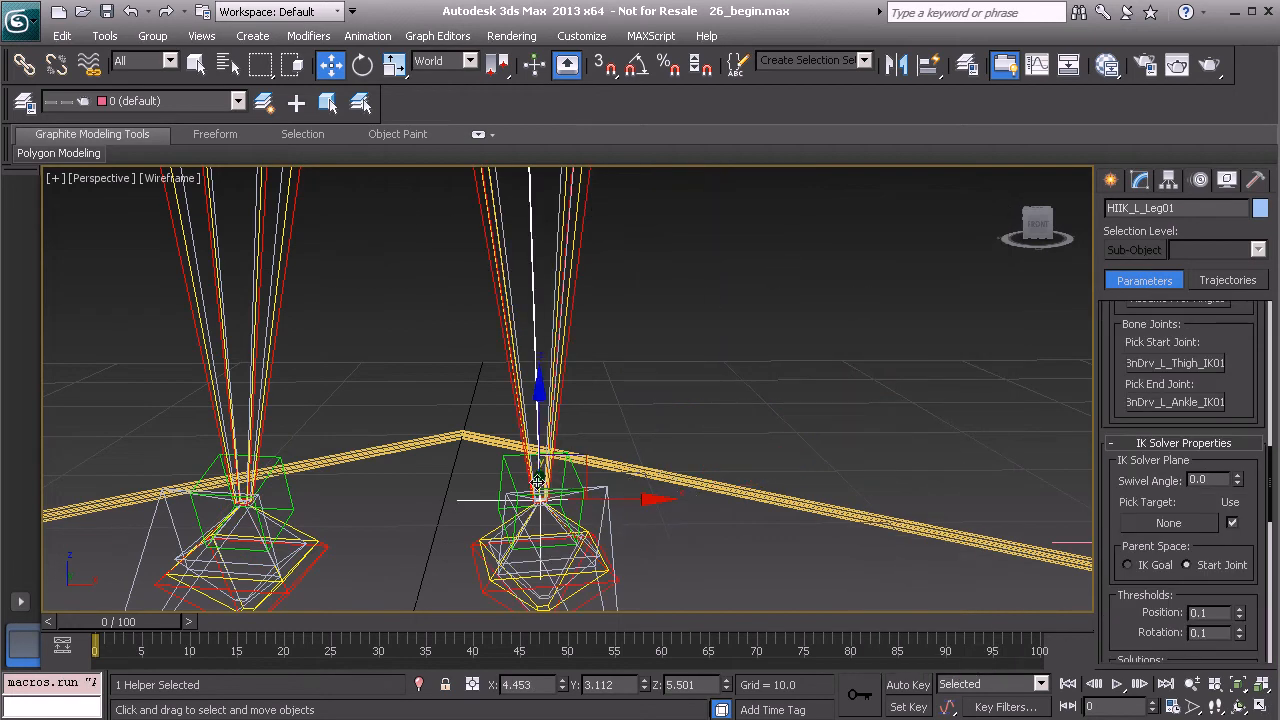
Step: Create an HI Solver from BnDrv_R_Thigh_IK01 to BnDrv_R_Ankle_IK01
scroll(538, 481, "down", 6)
middle_click_drag(463, 313, 399, 363)
scroll(442, 266, "up", 3)
middle_click_drag(461, 264, 448, 308)
scroll(446, 306, "up", 3)
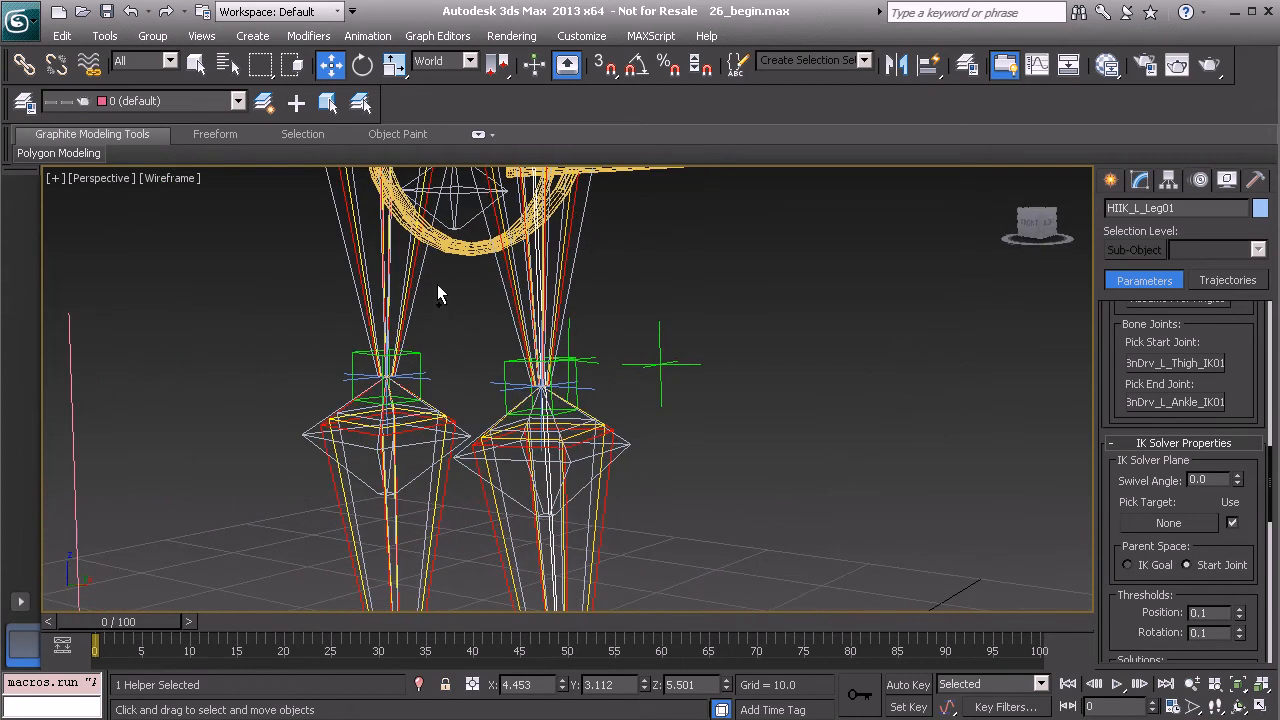
left_click(345, 207)
middle_click_drag(269, 409, 332, 272)
middle_click_drag(304, 350, 310, 287)
right_click(310, 286, "alt")
left_click(363, 373)
middle_click_drag(357, 490, 338, 380)
scroll(491, 566, "up", 2)
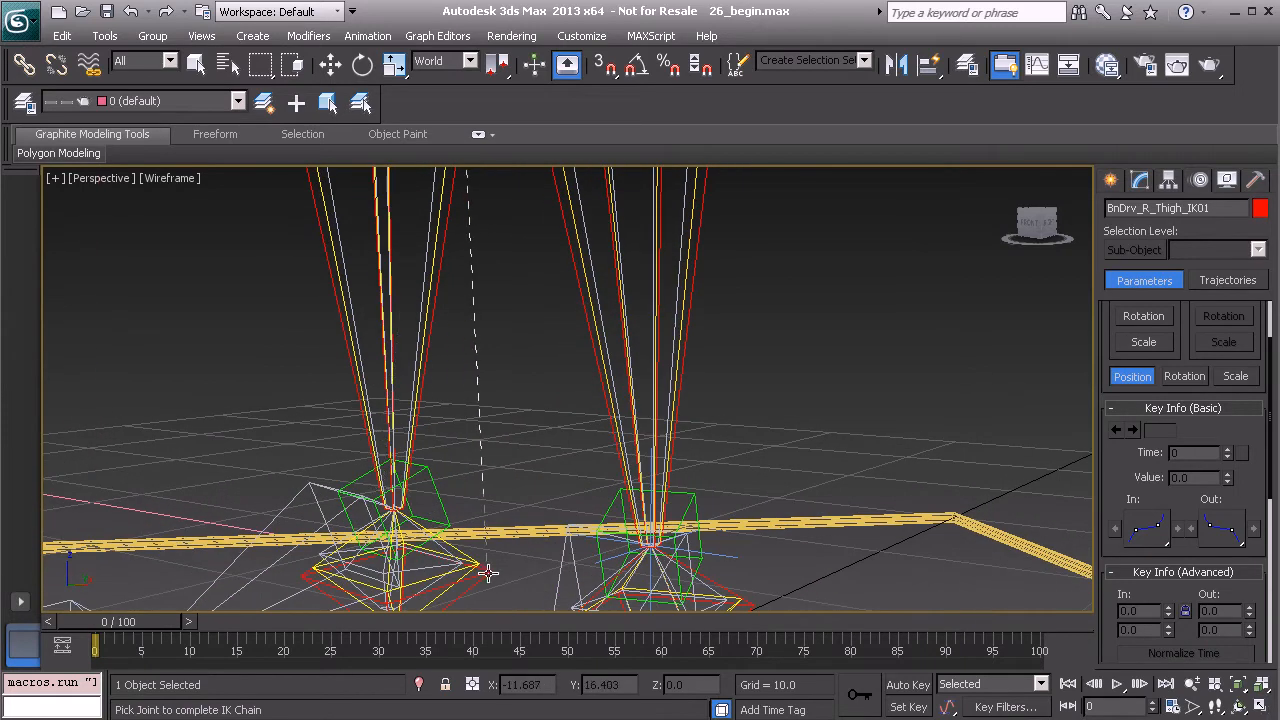
left_click(488, 572)
Step: Rename the right leg's IK chain as HIIK_R_Leg01
middle_click_drag(340, 457, 409, 458, "alt")
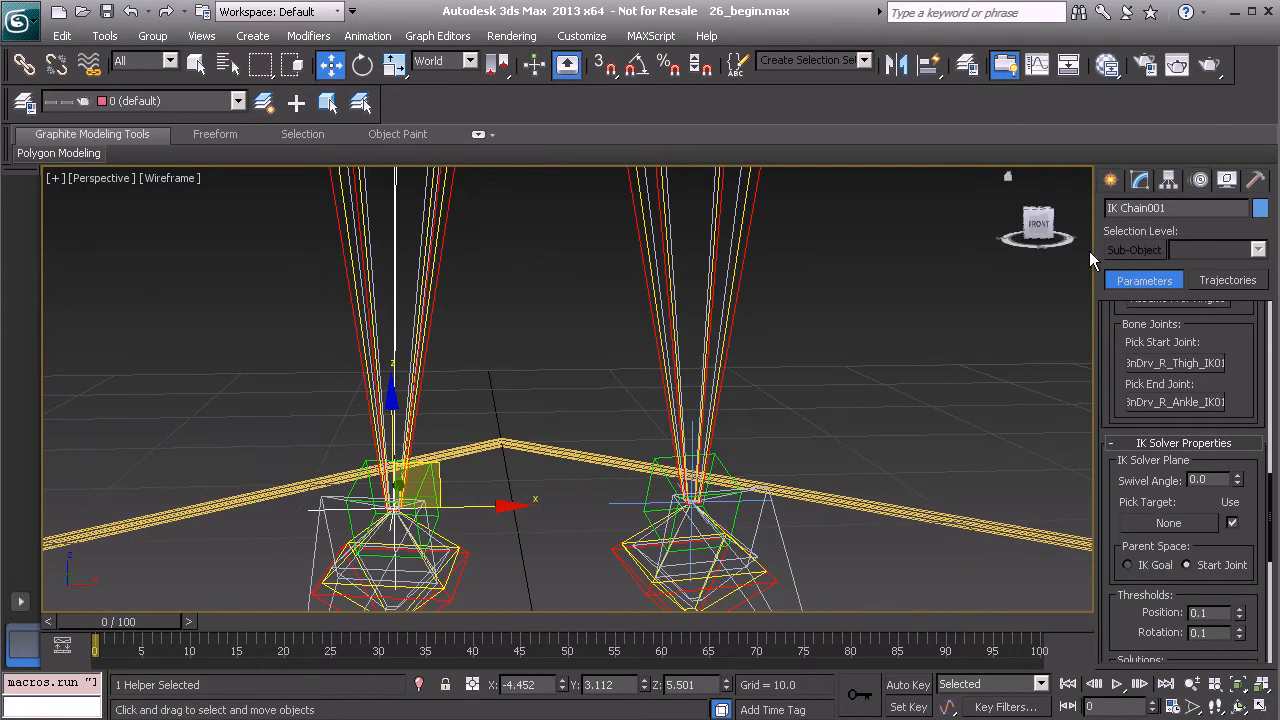
left_click_drag(1166, 208, 1092, 213)
type("HIIK_R_Leg01")
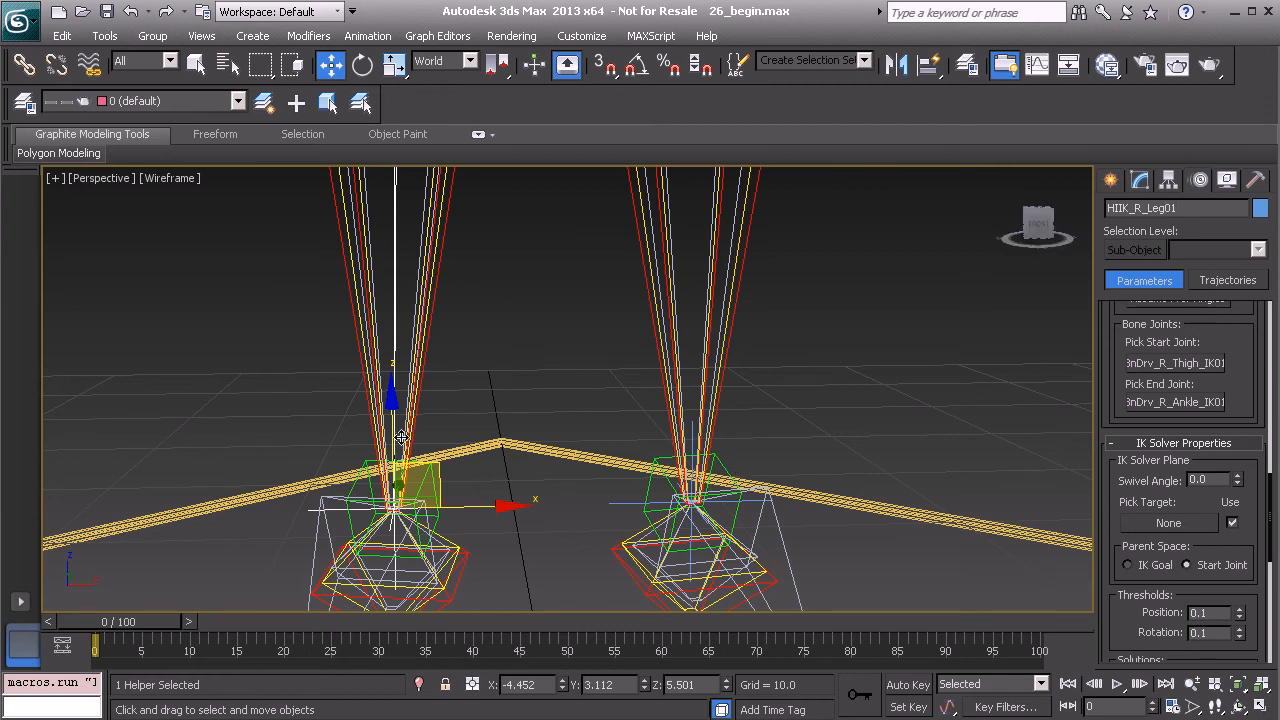
Step: Freeze the transform of the right leg's IK handle HIIK_R_Leg01
right_click(253, 322)
left_click(229, 262)
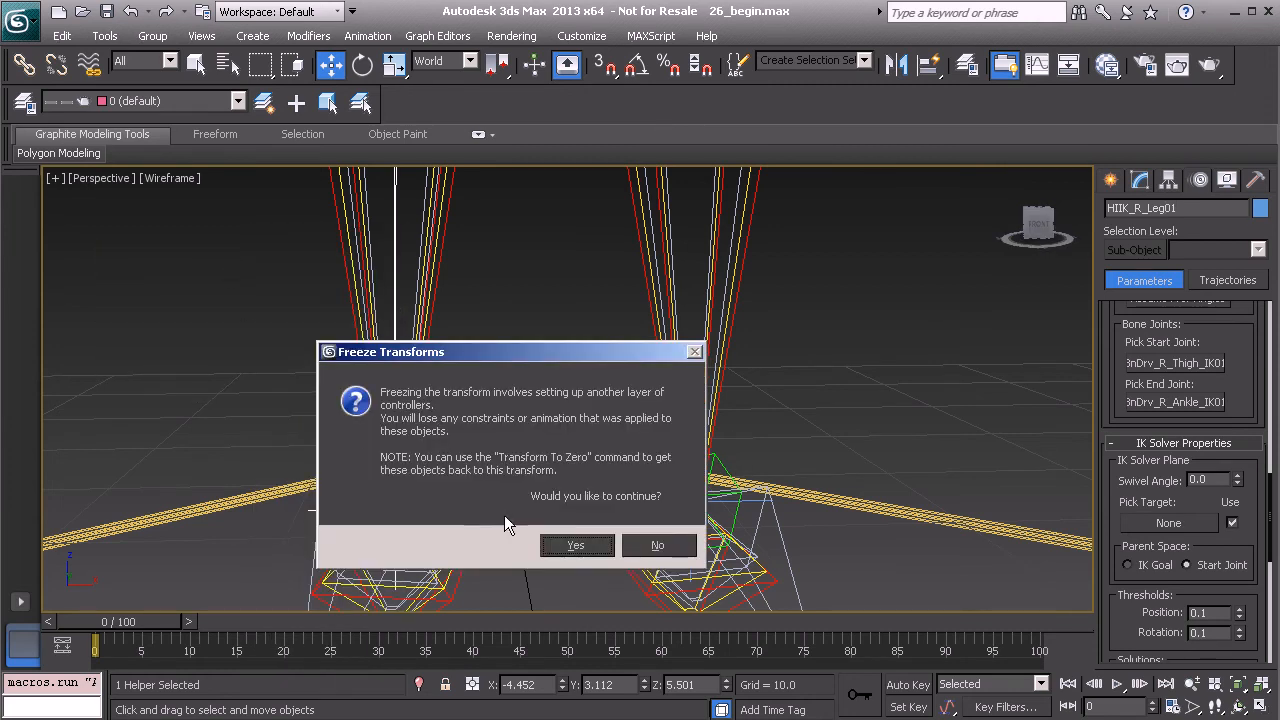
left_click(576, 546)
middle_click_drag(577, 543, 408, 450, "alt")
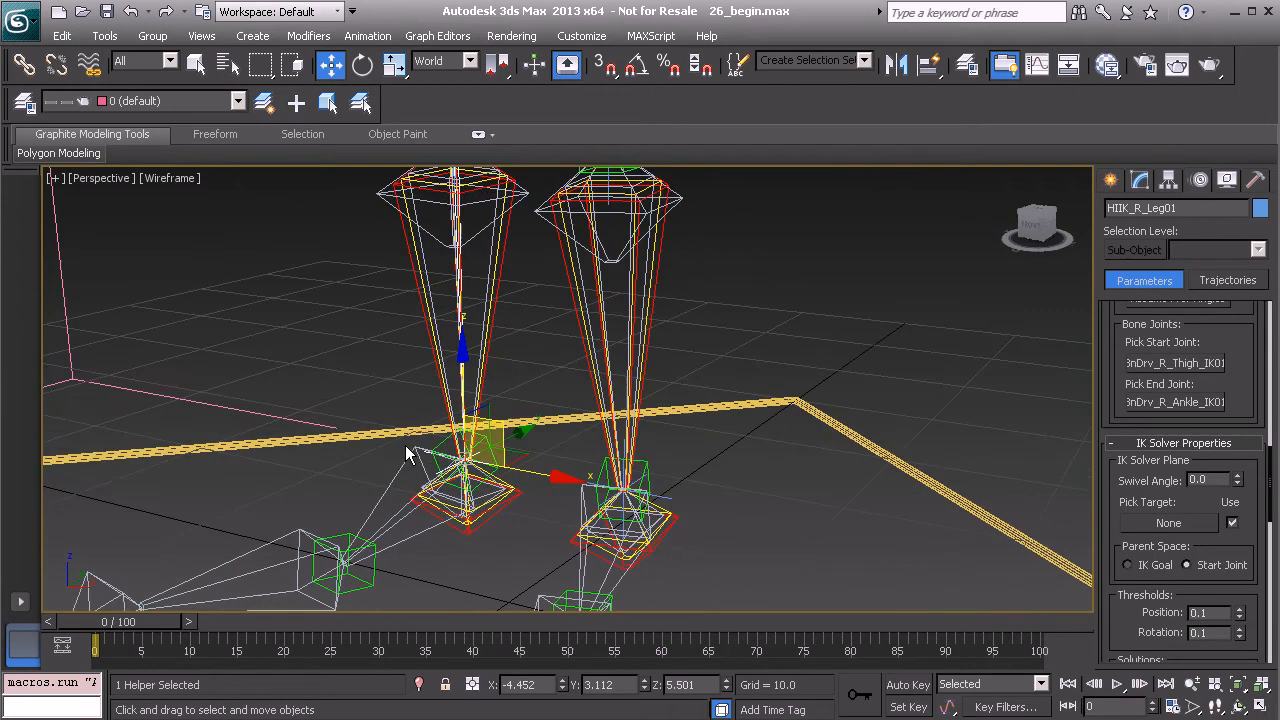
Step: Select both leg IK handles and add them to the Hidden layer
left_click(25, 104)
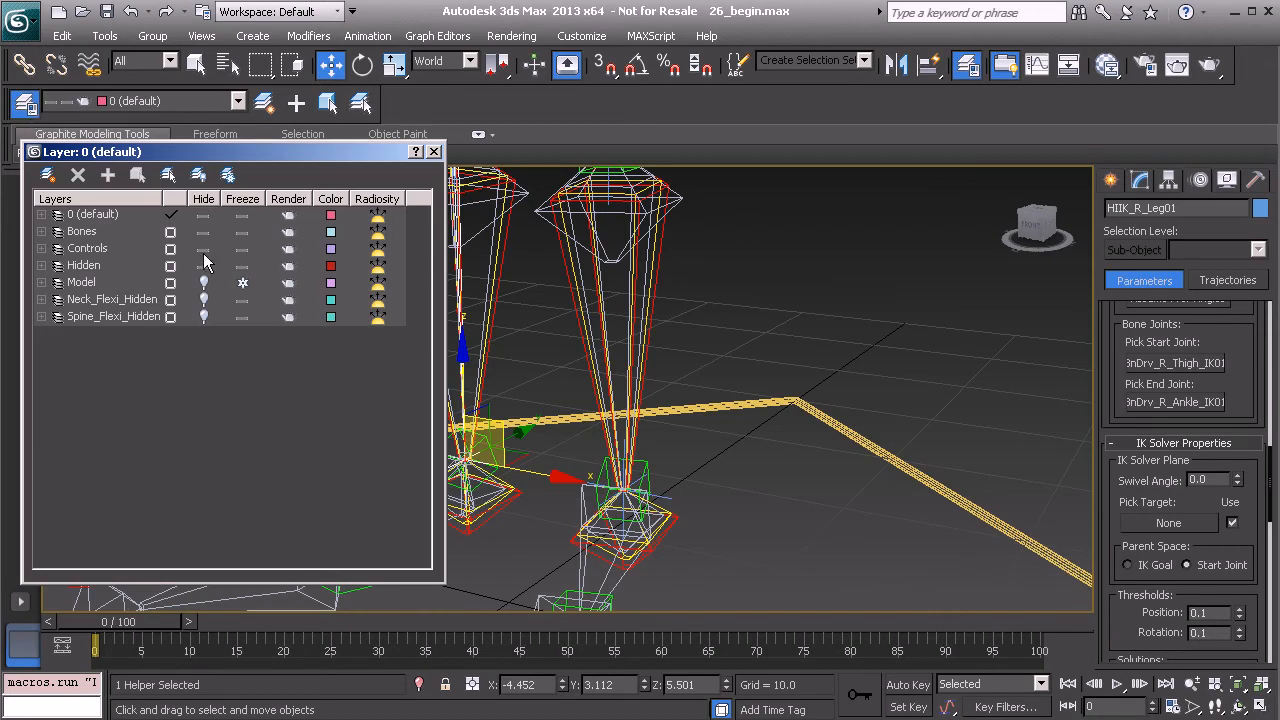
left_click(661, 493, "ctrl")
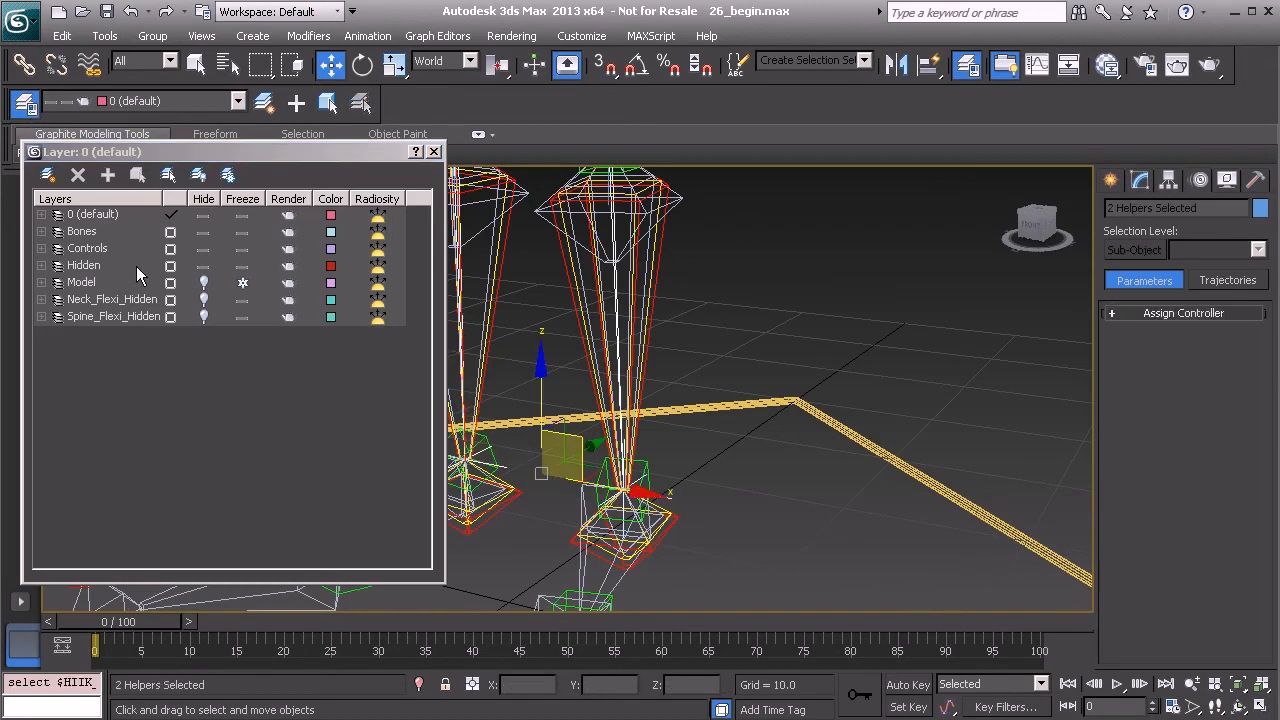
left_click(104, 266)
left_click(108, 176)
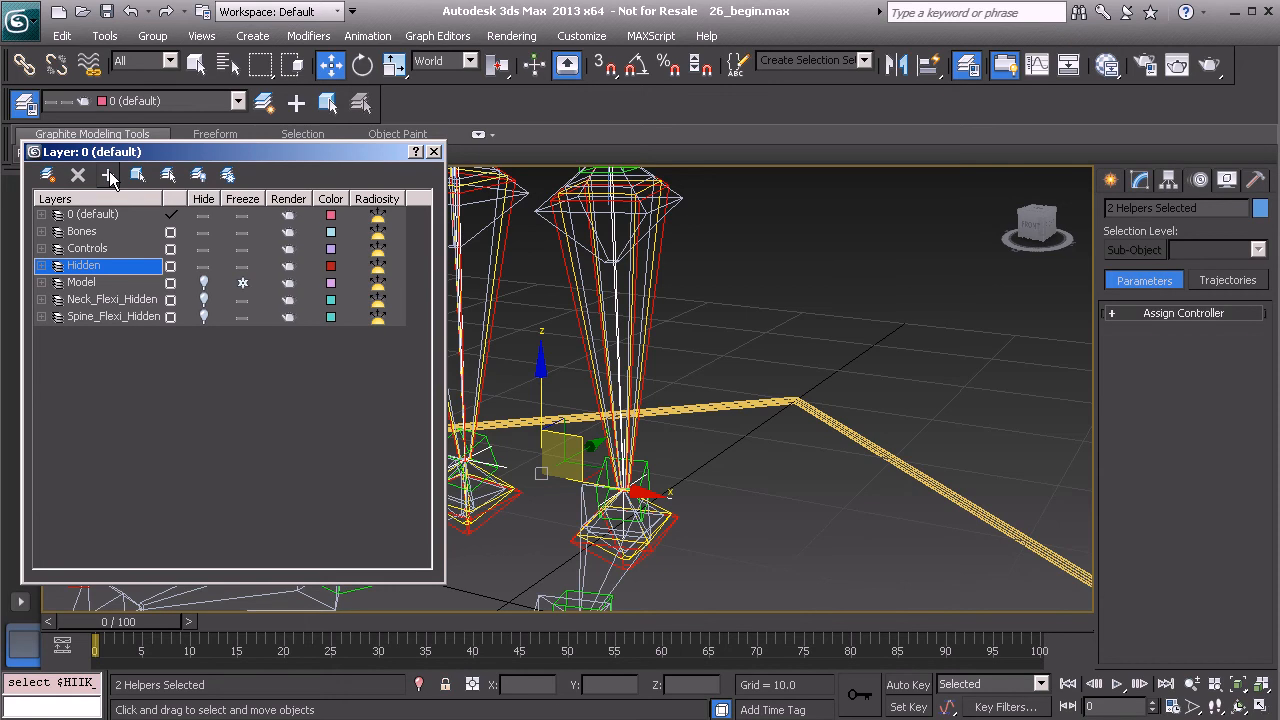
Step: Link the two selected leg IK handles to the large yellow control outline on the ground
middle_click_drag(744, 486, 812, 503)
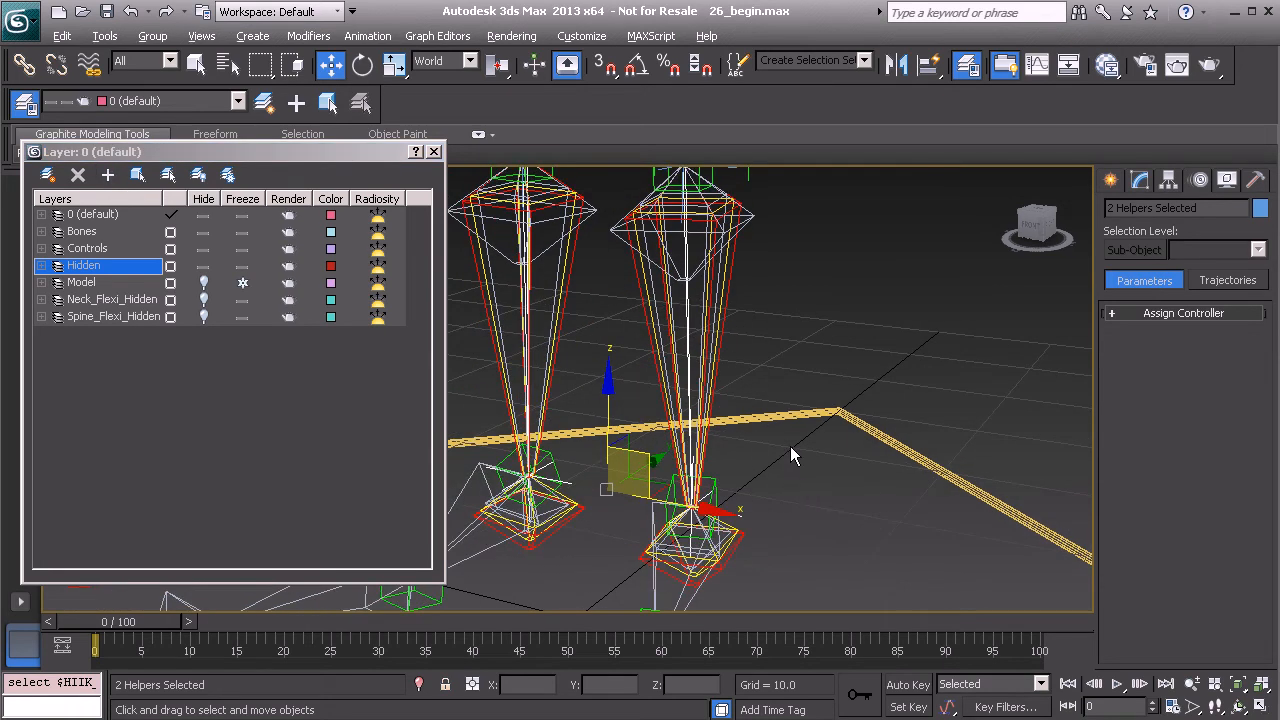
scroll(790, 446, "down", 2)
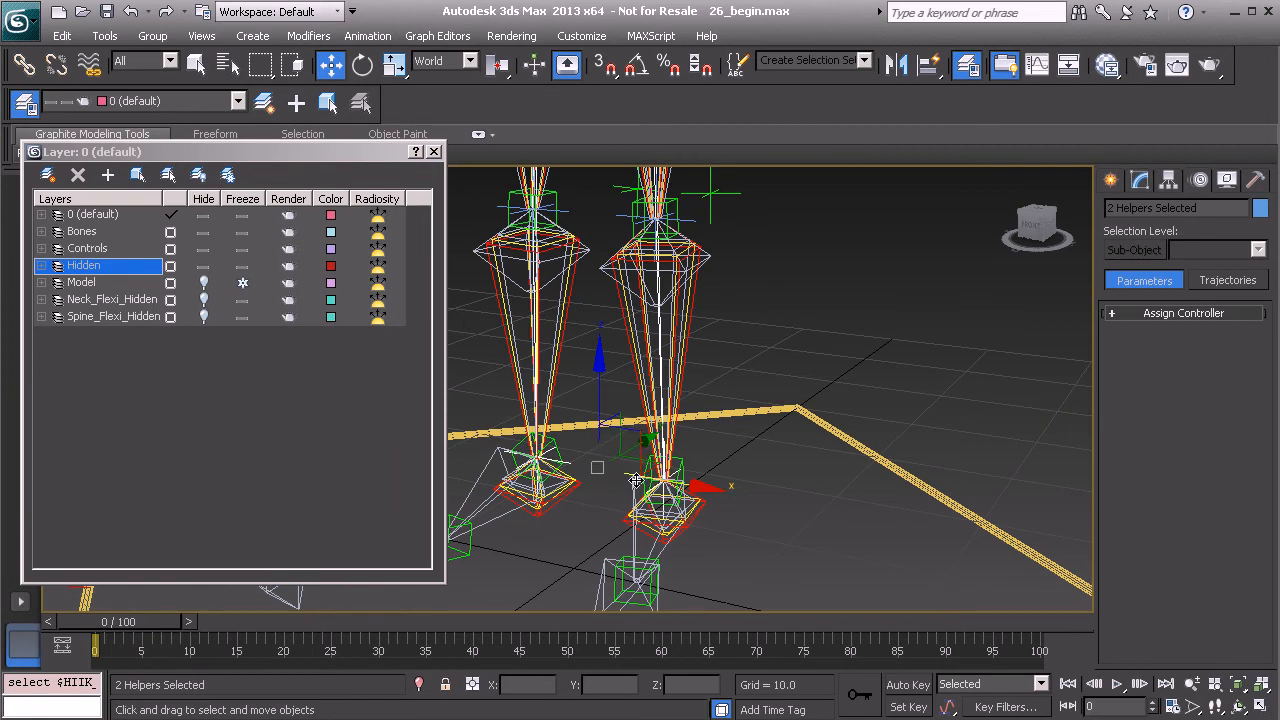
middle_click_drag(684, 486, 638, 496, "alt")
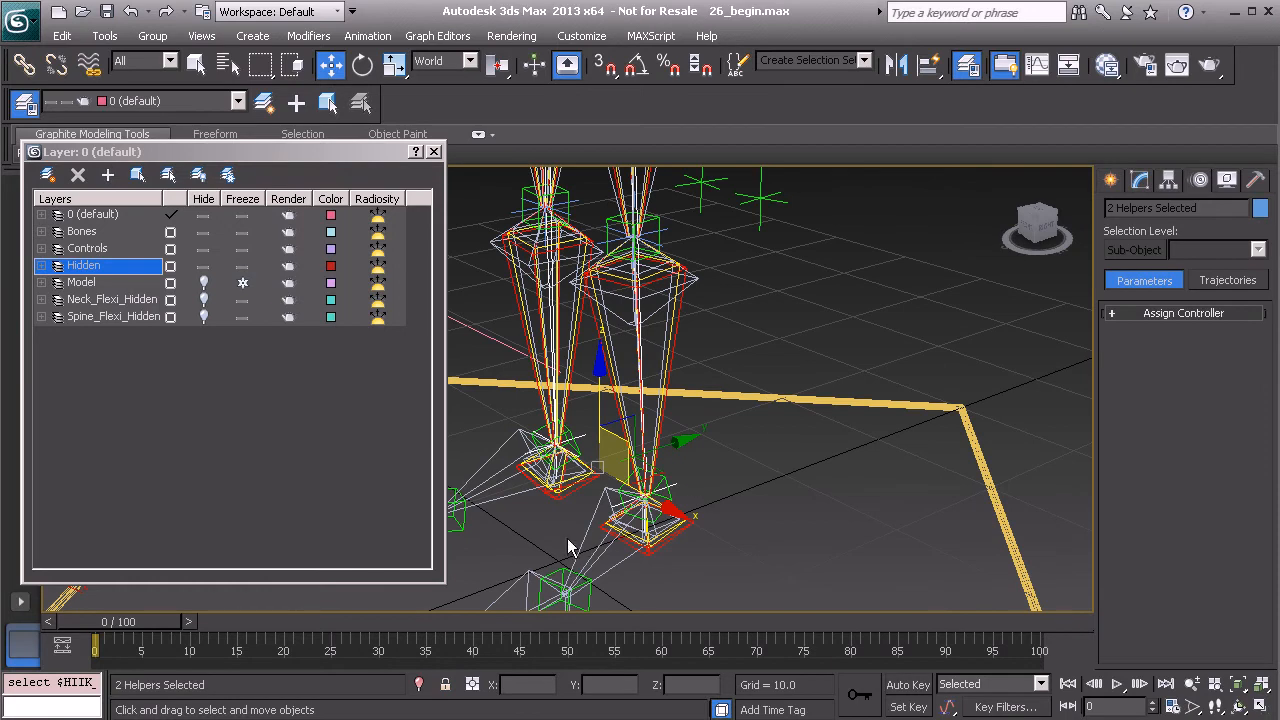
left_click(24, 64)
middle_click_drag(690, 394, 680, 494, "alt")
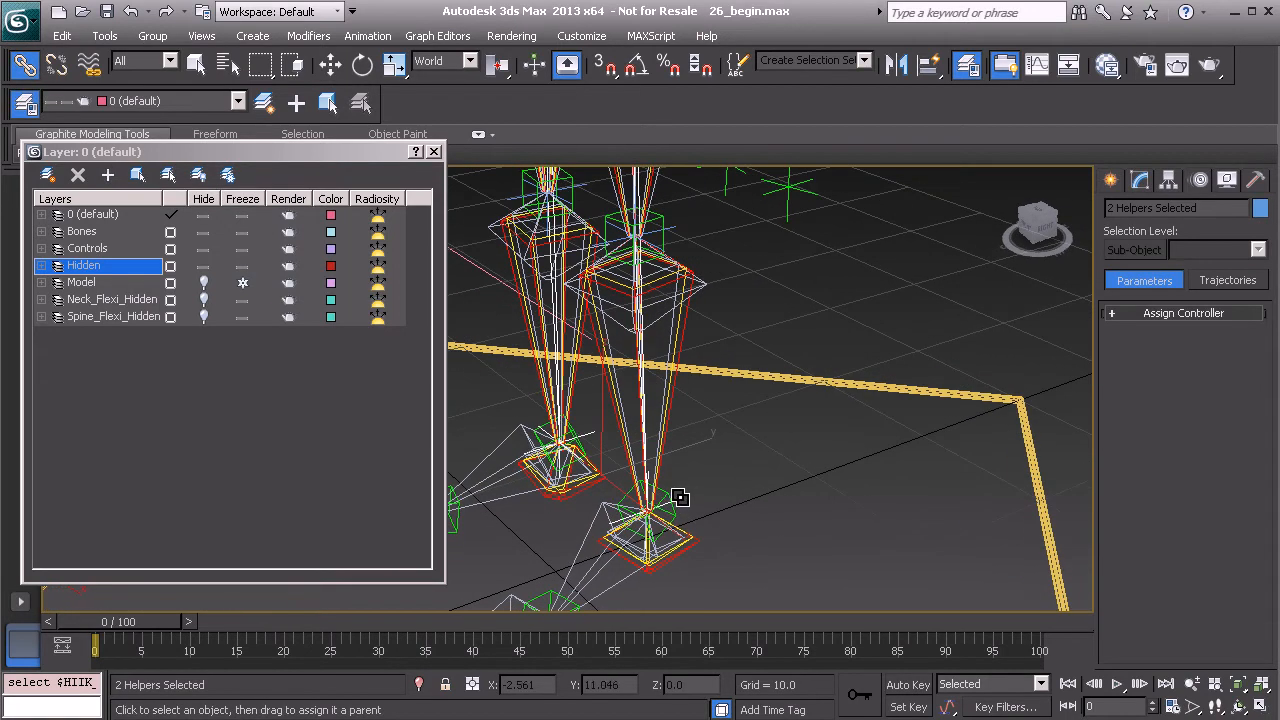
left_click_drag(742, 450, 804, 388)
middle_click_drag(793, 394, 771, 369, "alt")
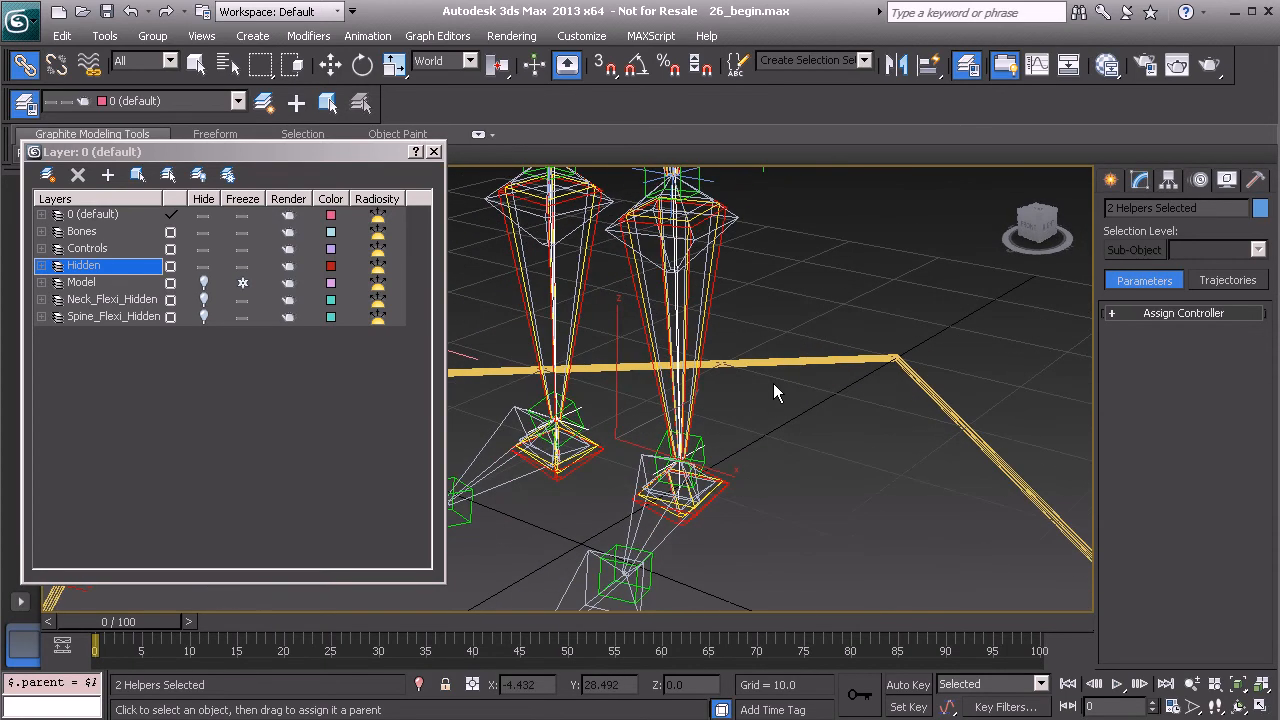
Step: Apply Transform To Zero to both leg IK handles and inspect the legs' alignment
right_click(756, 398)
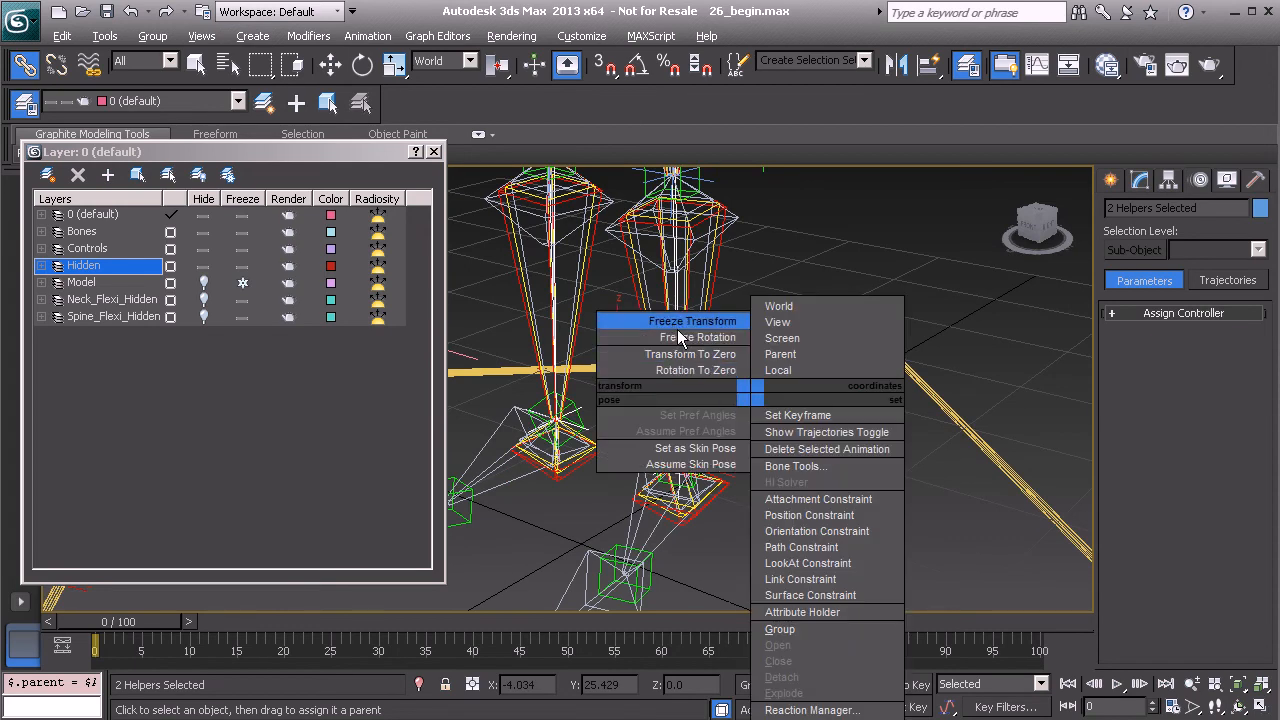
left_click(692, 355)
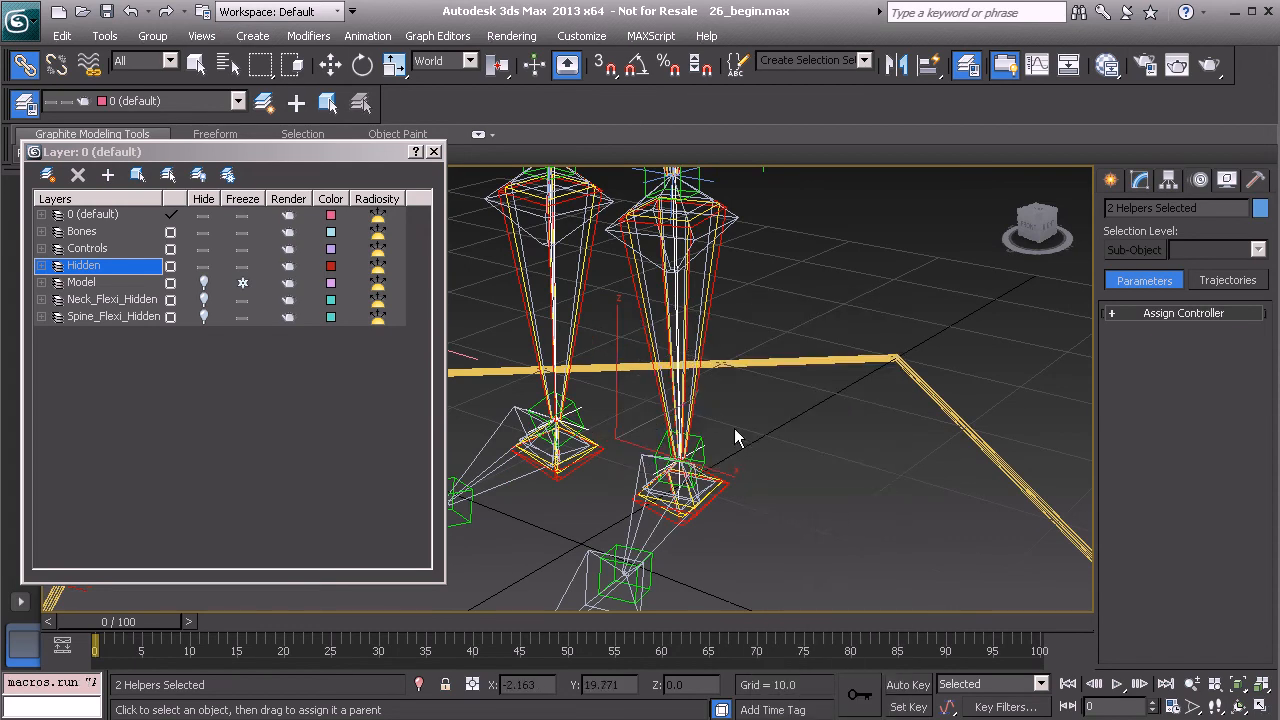
middle_click_drag(582, 465, 628, 520, "alt")
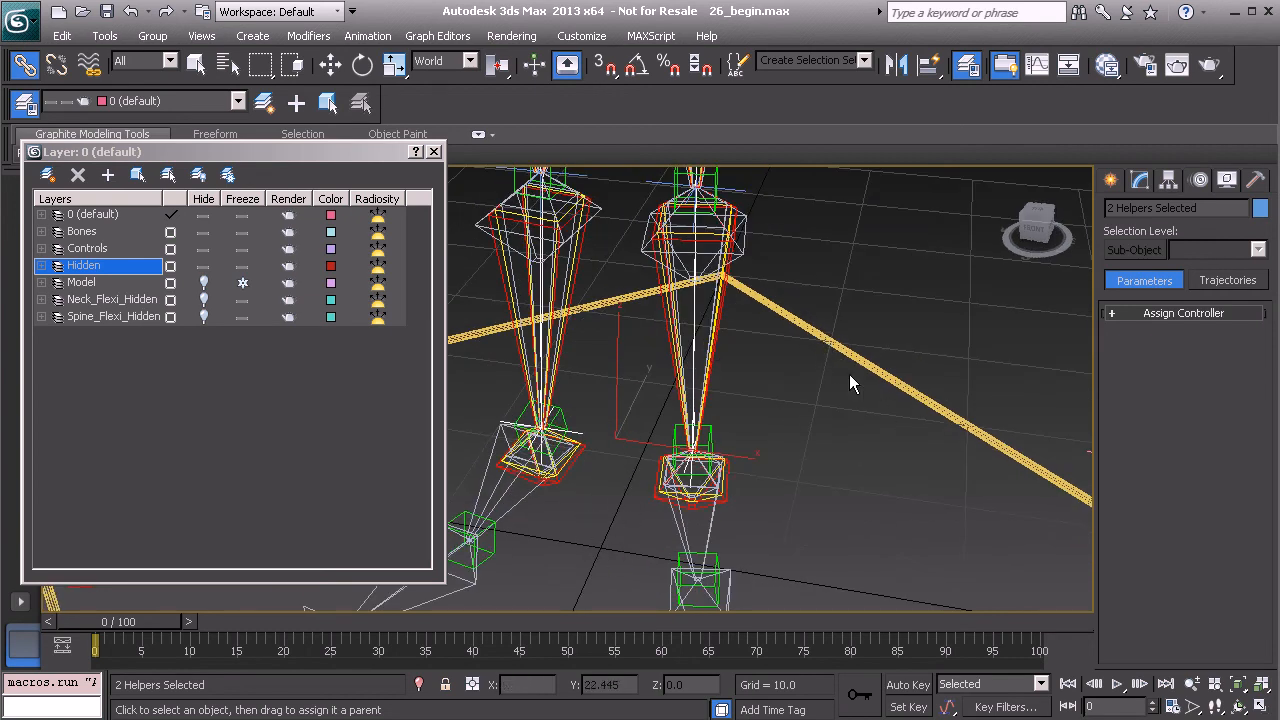
scroll(855, 459, "down", 2)
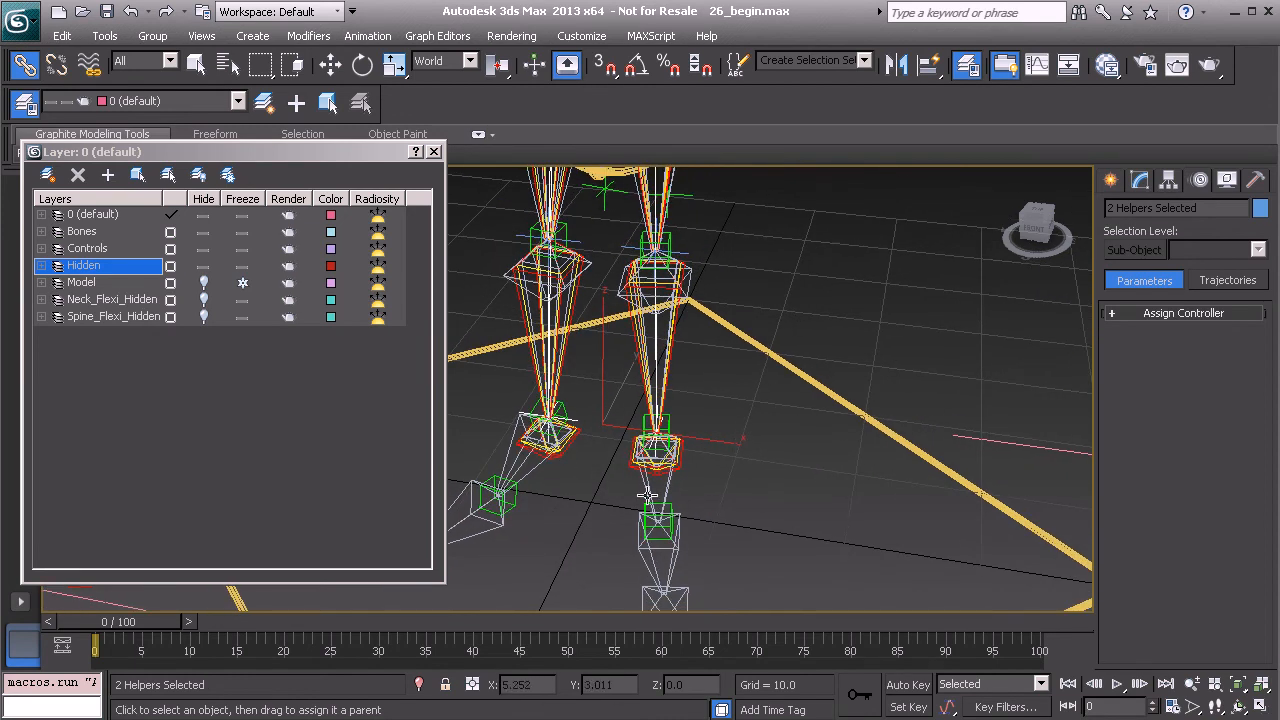
middle_click_drag(660, 430, 680, 432, "alt")
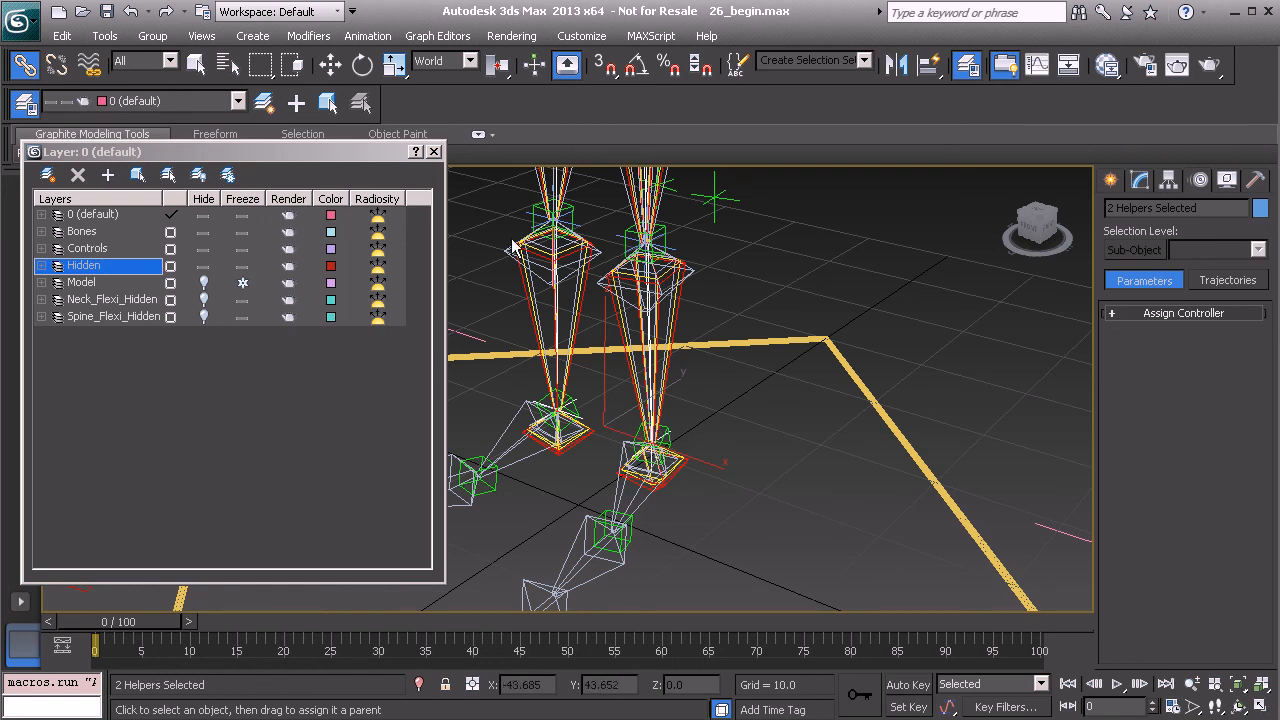
Step: Hide the Hidden layer and add the four remaining red and yellow ankle bones to it
left_click(202, 268)
middle_click_drag(686, 340, 724, 450)
middle_click_drag(715, 513, 706, 548, "alt")
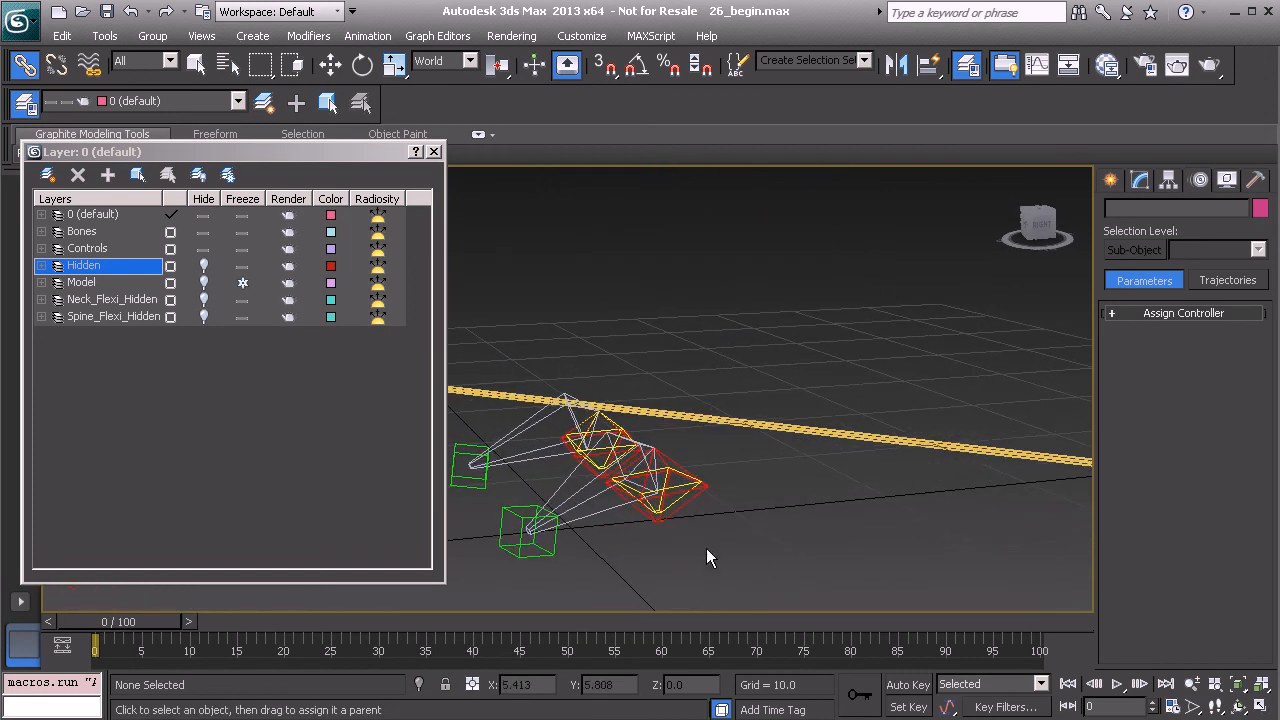
left_click(670, 505)
middle_click_drag(670, 505, 577, 470, "alt")
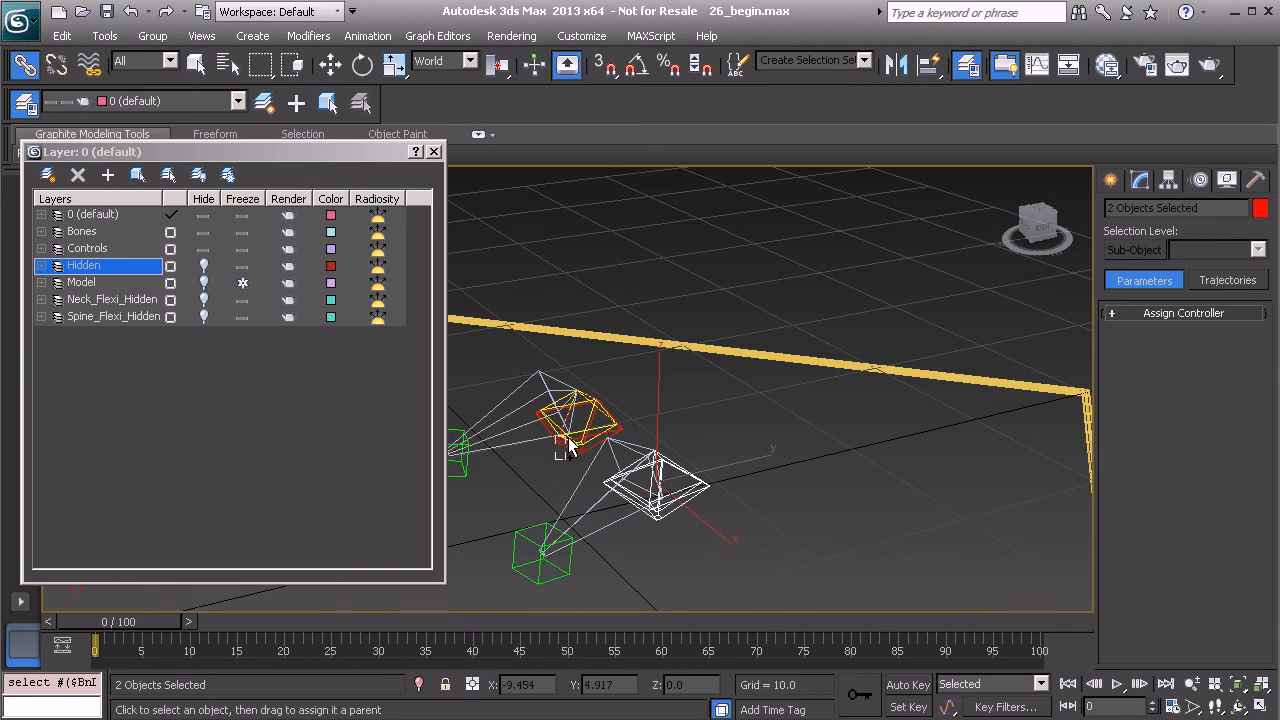
left_click(568, 443, "ctrl")
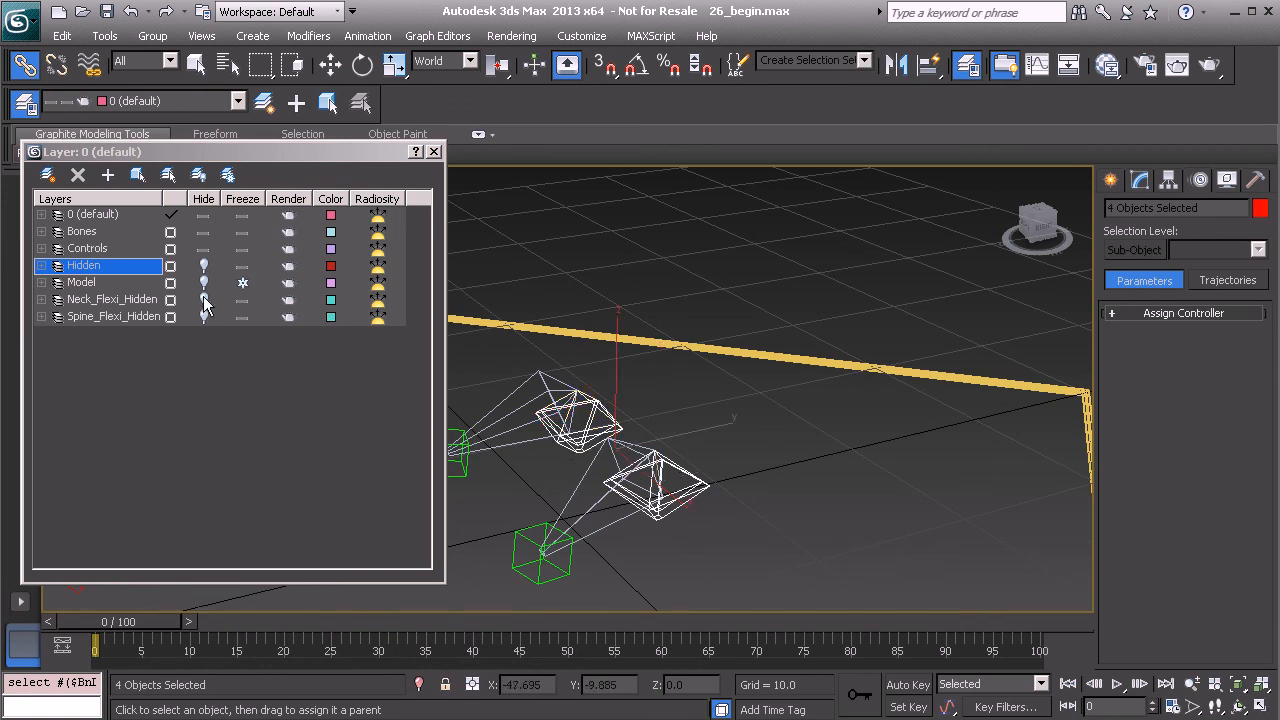
left_click(108, 175)
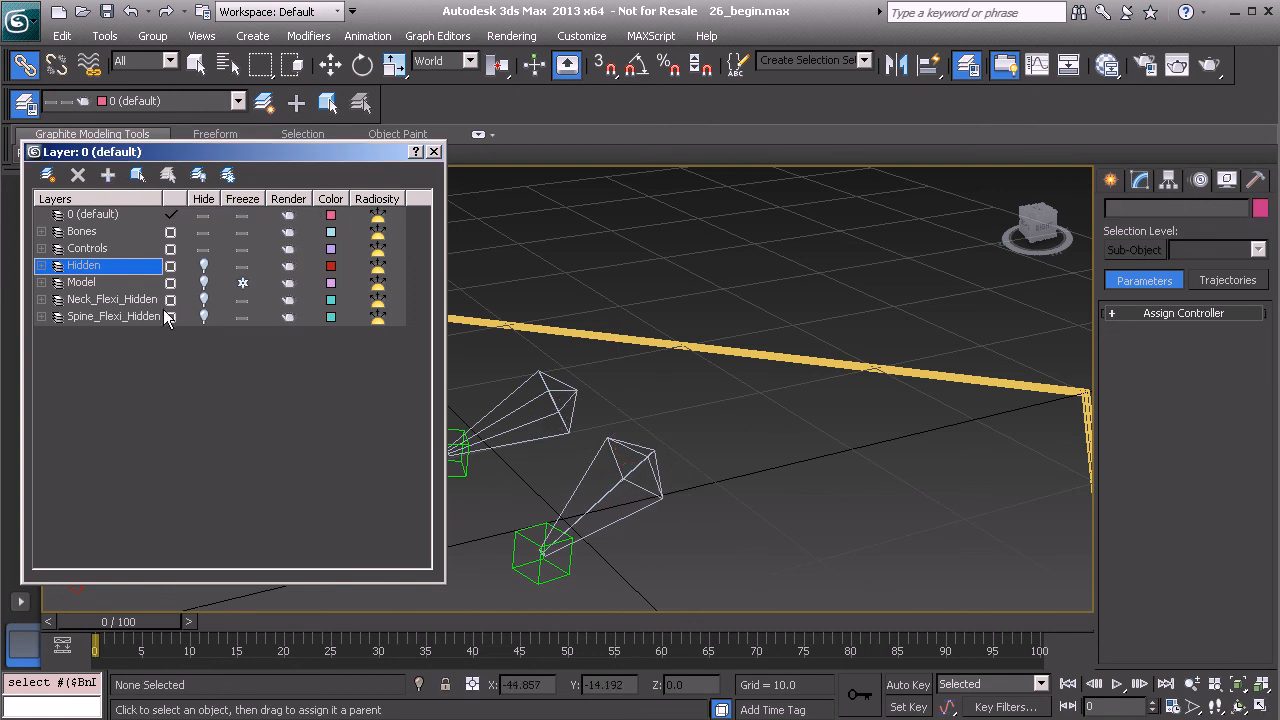
Step: Unhide the Hidden layer, close the layer manager and review the complete leg rig
middle_click_drag(620, 404, 732, 440)
scroll(732, 440, "down", 4)
middle_click_drag(648, 320, 608, 332)
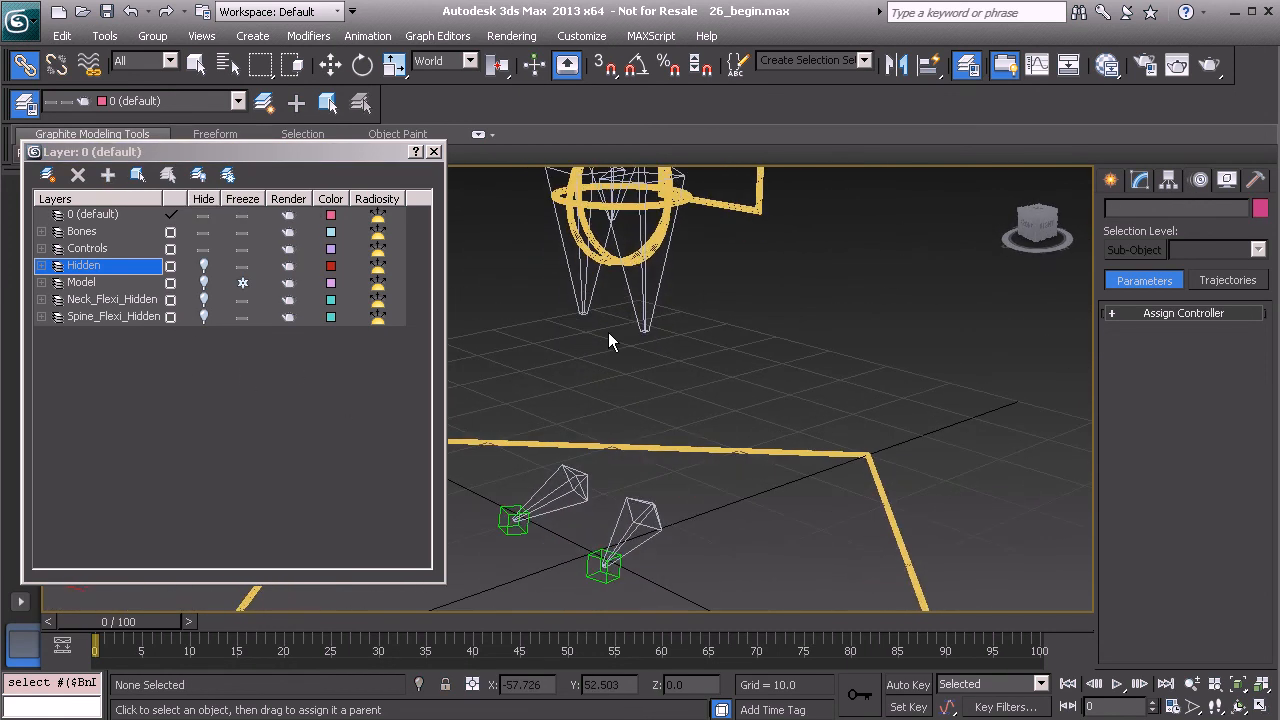
left_click(204, 266)
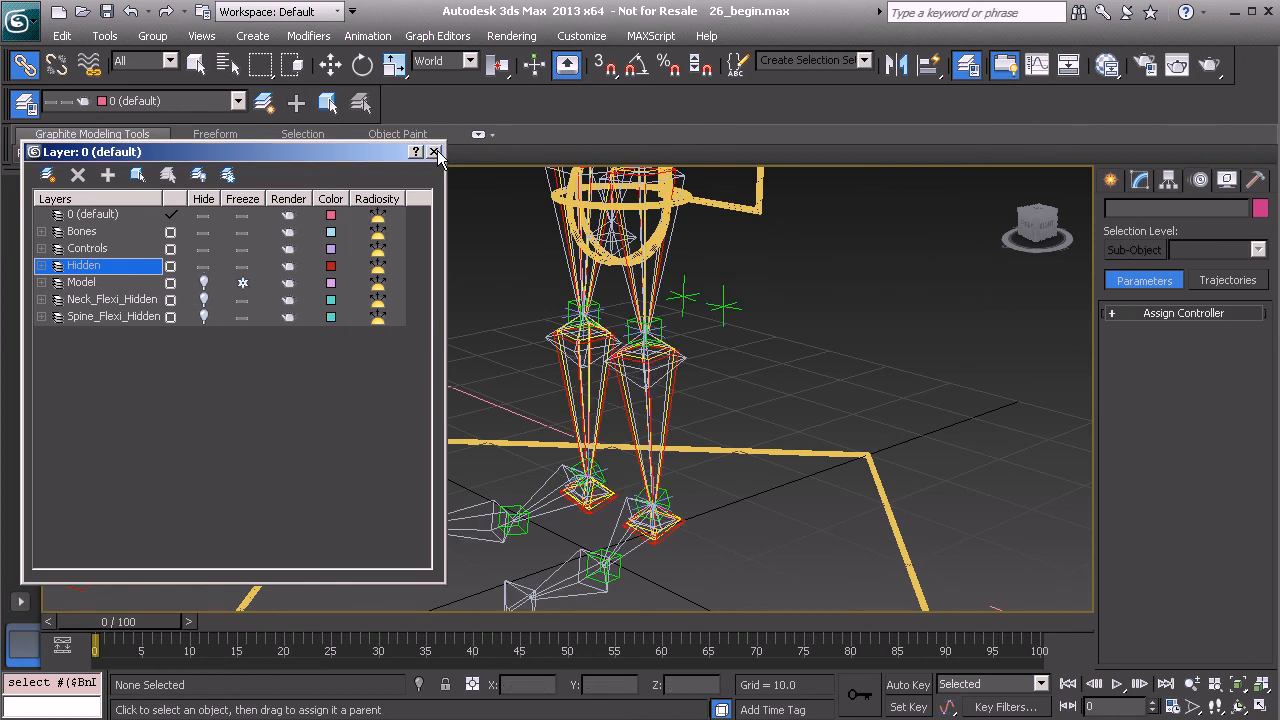
left_click(436, 153)
middle_click_drag(481, 313, 512, 308, "alt")
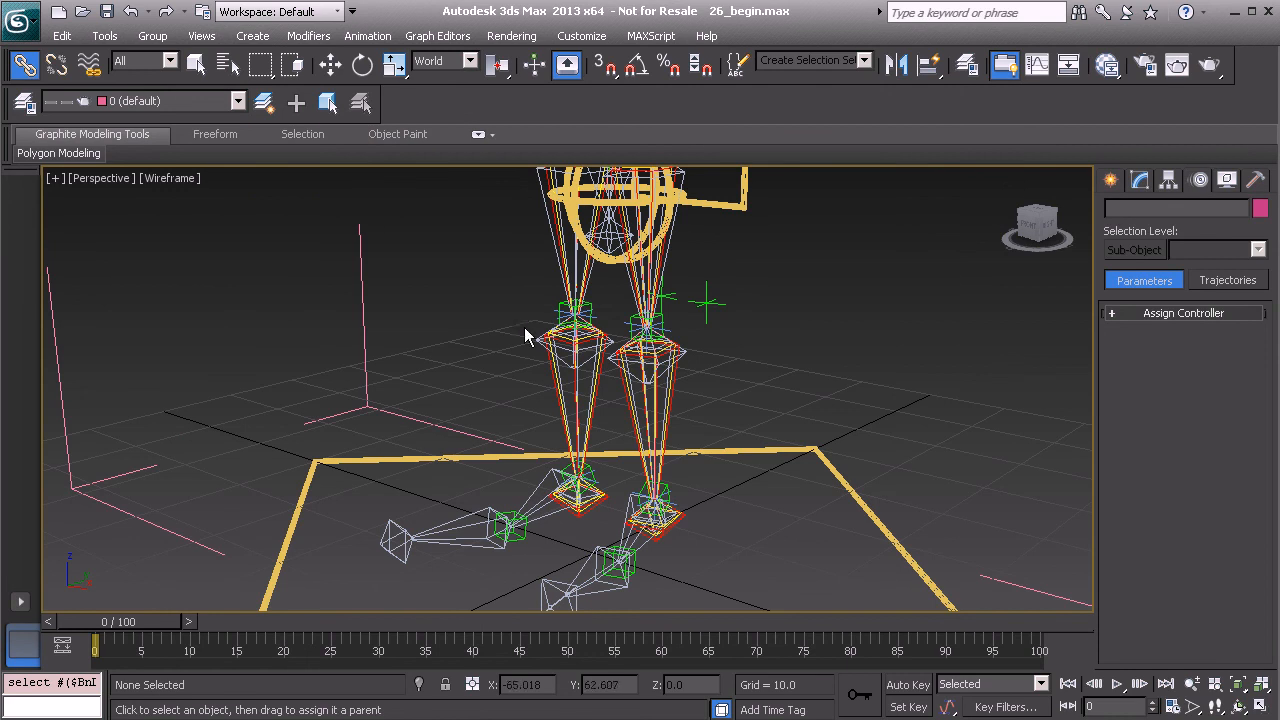
middle_click_drag(590, 392, 589, 374, "alt")
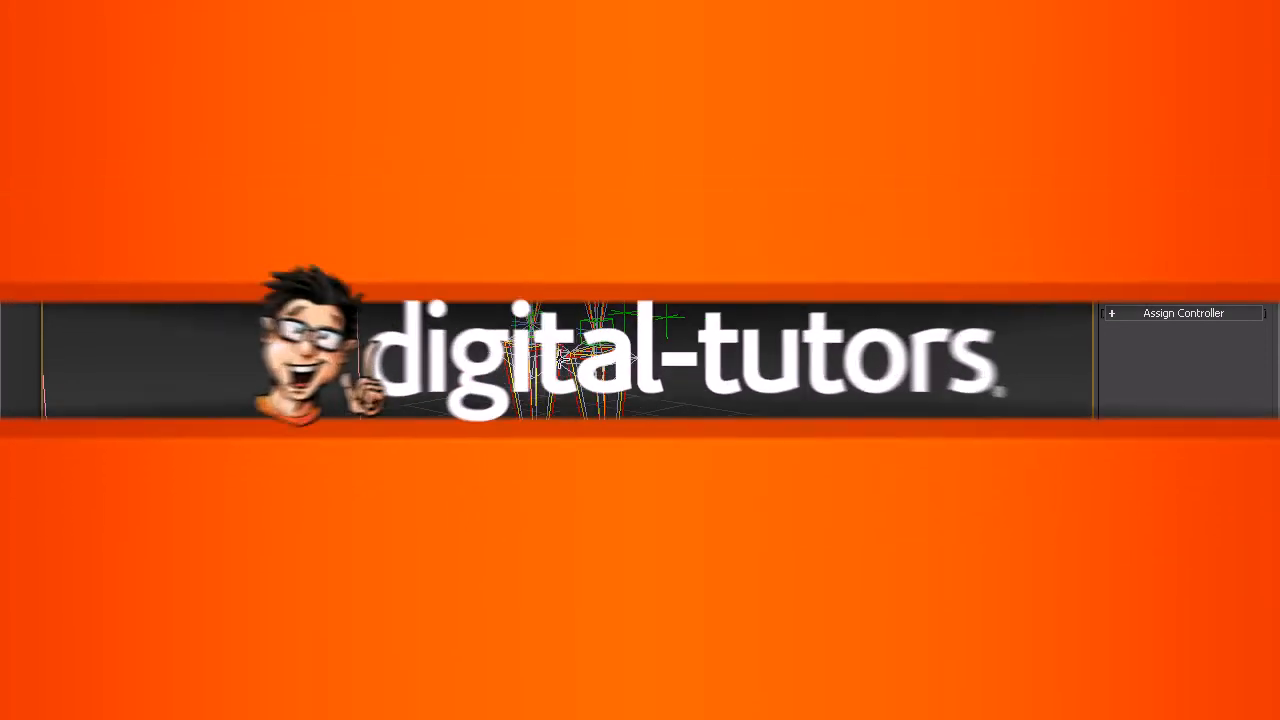